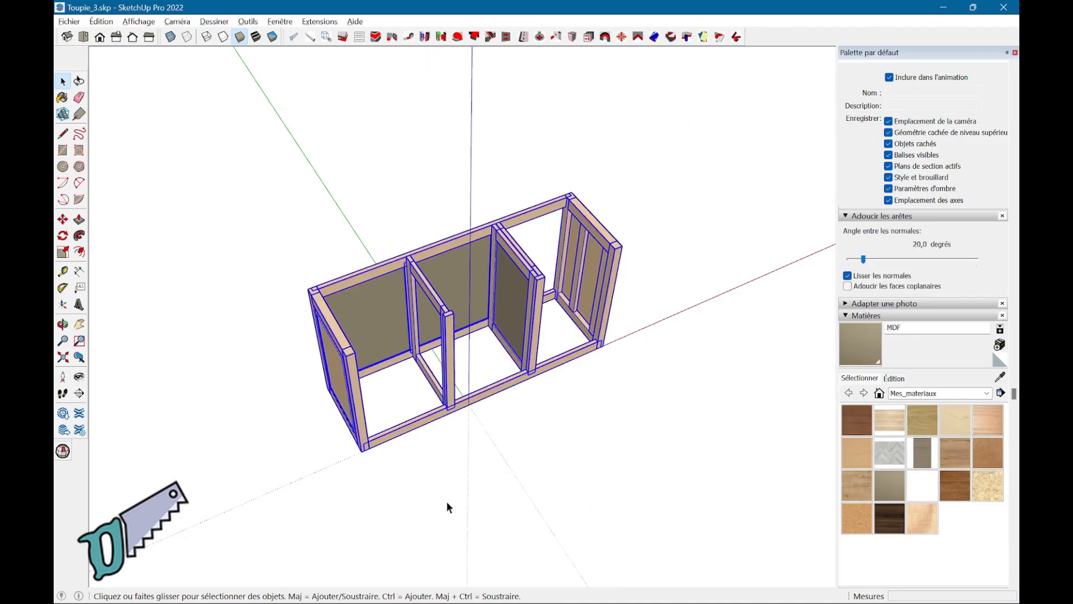
Step: Move the whole selected cabinet frame along the red axis, clear of the origin
key("m")
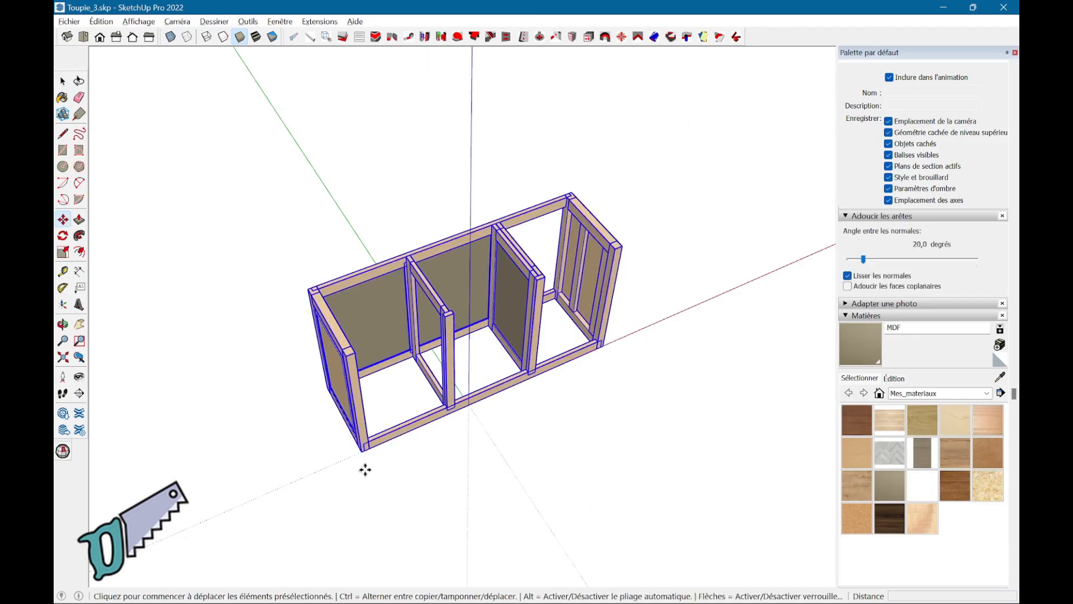
left_click(362, 450)
left_click(592, 348)
scroll(480, 411, "up", 2)
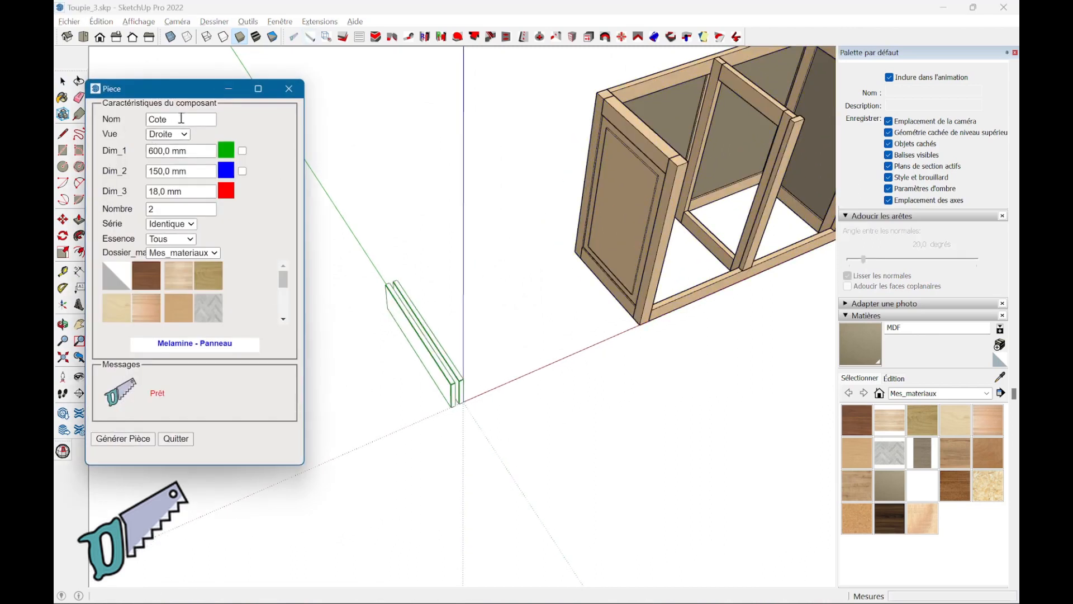
Step: Name the new piece M and set its view to Face
left_click_drag(181, 118, 108, 115)
type("M")
key("Tab")
left_click(184, 135)
left_click(184, 148)
Step: Set the M piece's dimensions to 50 mm for Dim_1, 900 mm for Dim_2 and 24 mm for Dim_3
left_click_drag(193, 152, 121, 155)
type("5")
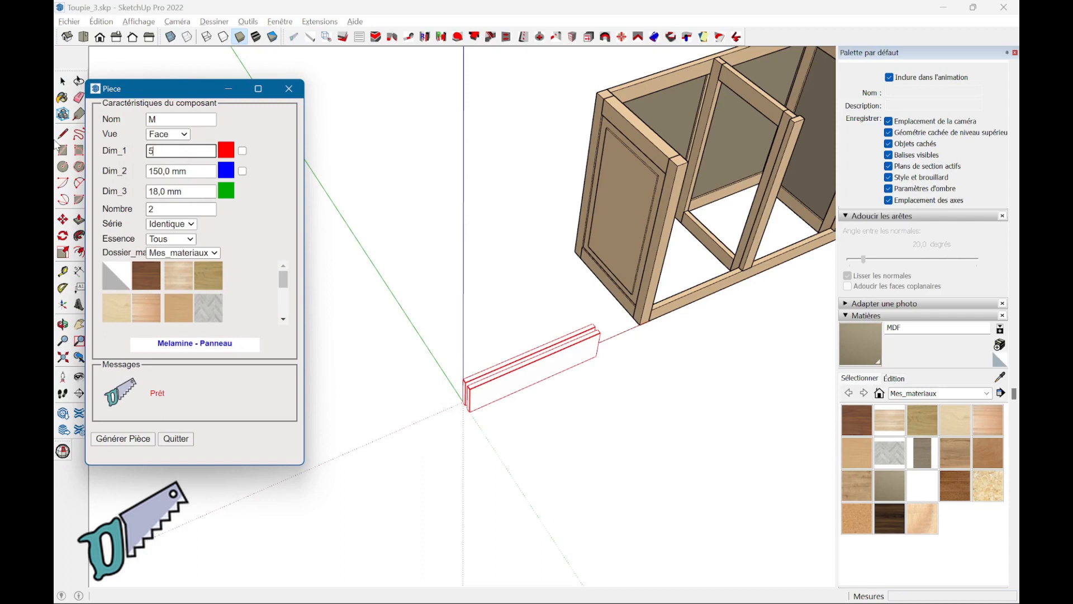
type("0")
key("Tab")
type("900")
key("Tab")
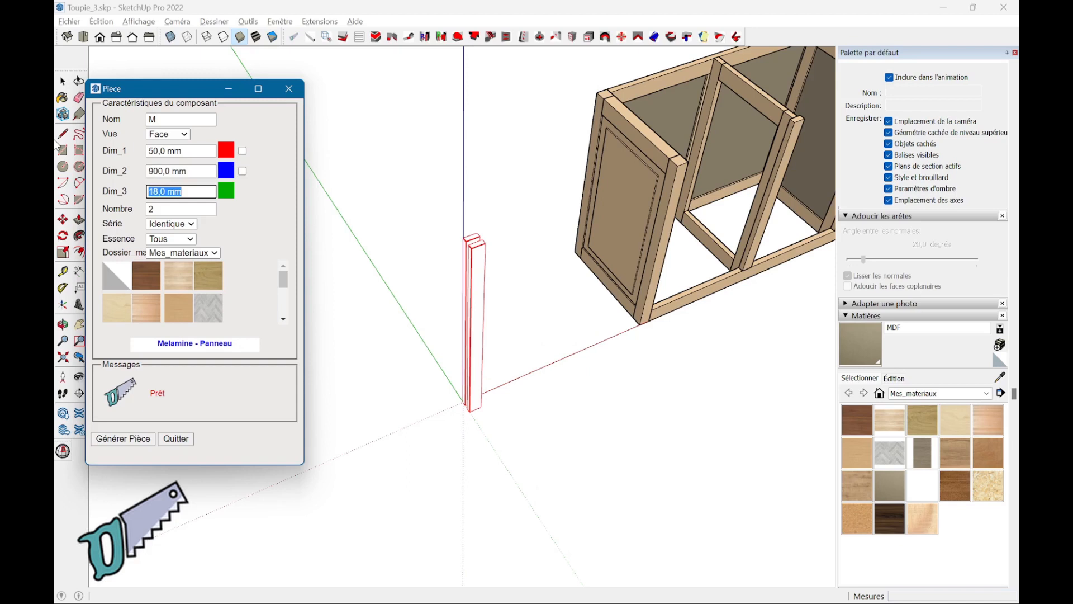
type("24")
key("Tab")
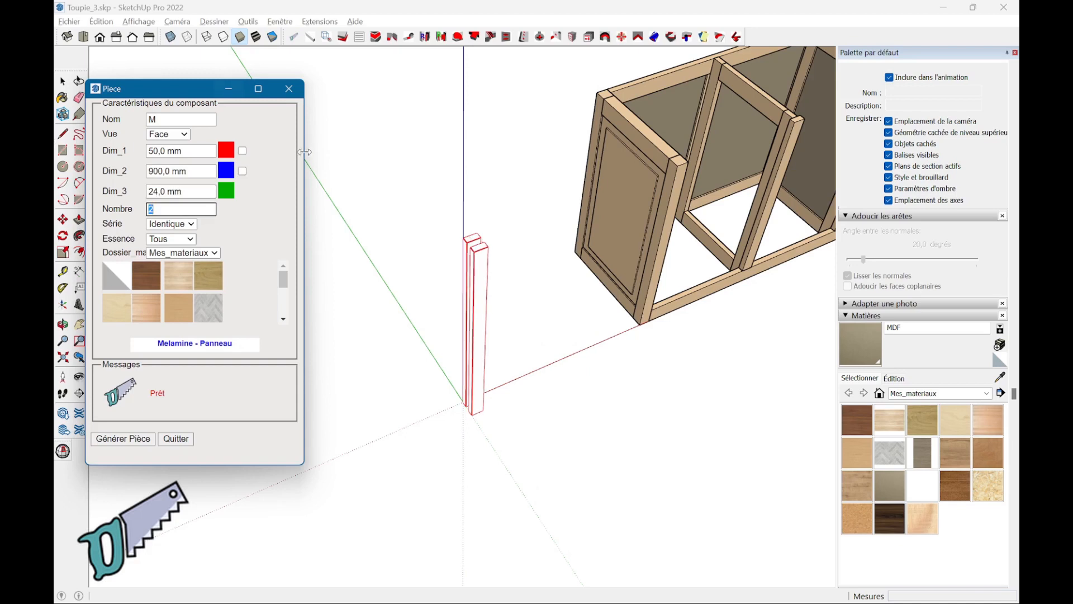
Step: Assign the Pin - Massif material to the M piece and generate the two identical uprights
scroll(169, 265, "down", 3)
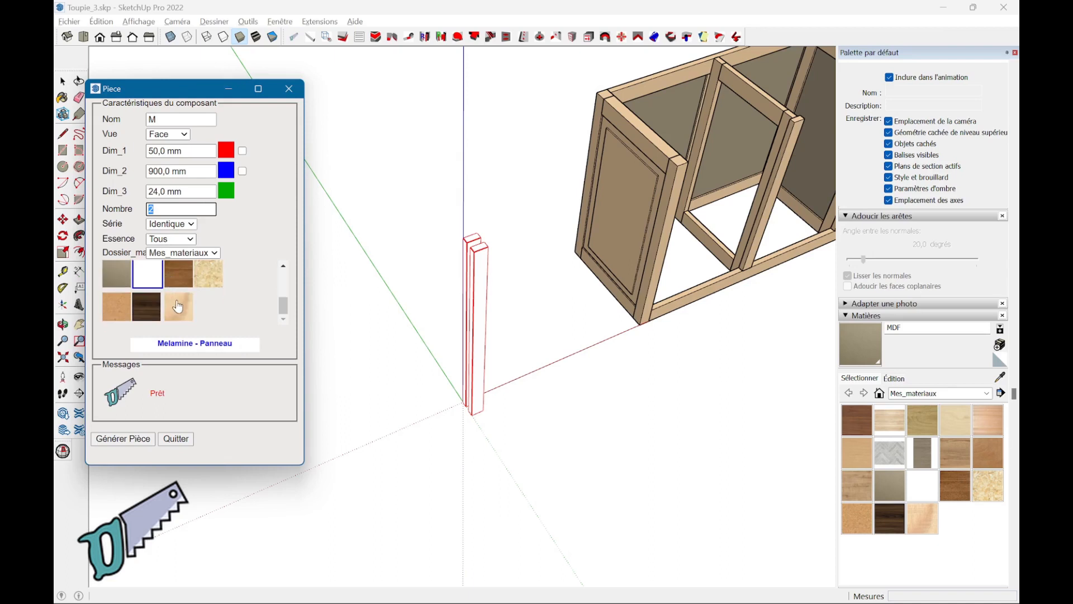
left_click(178, 307)
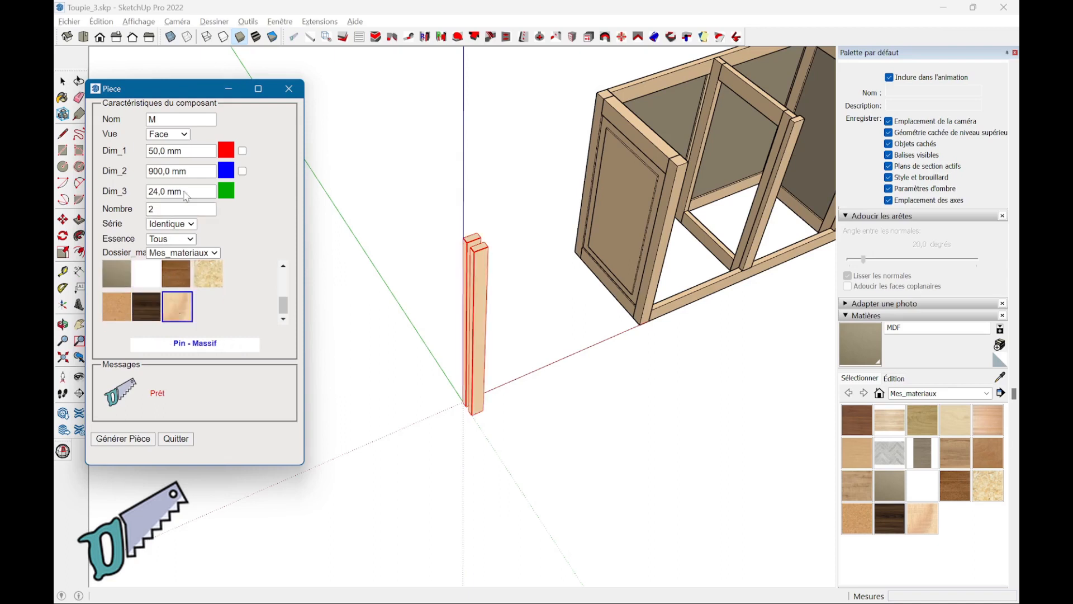
left_click(121, 440)
Step: Generate two pieces named T with Dim_1 at 550 mm and Dim_2 at 50 mm, and close the piece generator
left_click_drag(166, 120, 143, 119)
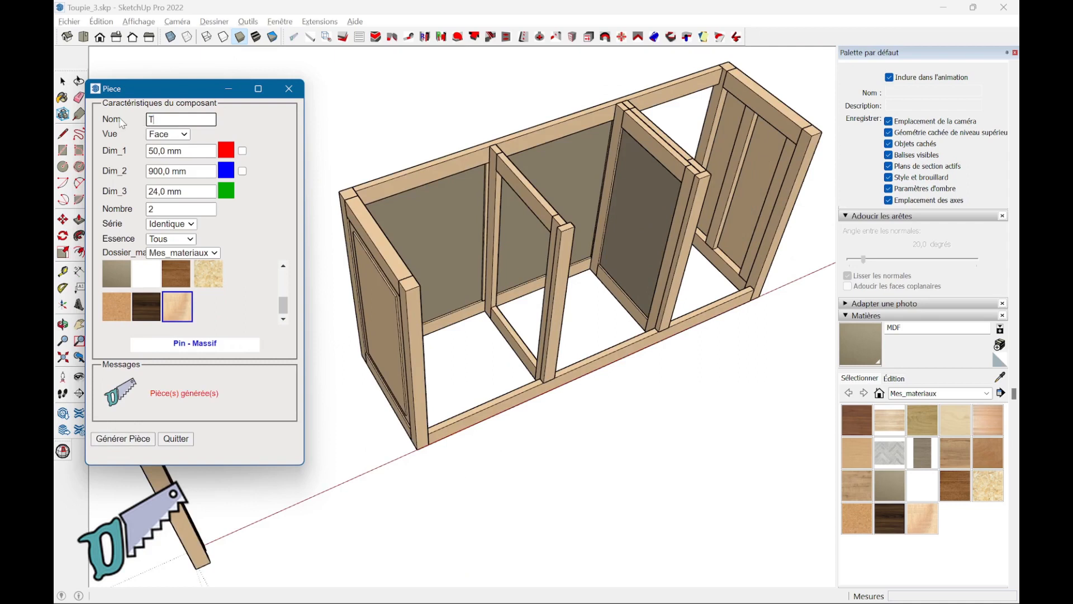
key("Tab")
key("Tab")
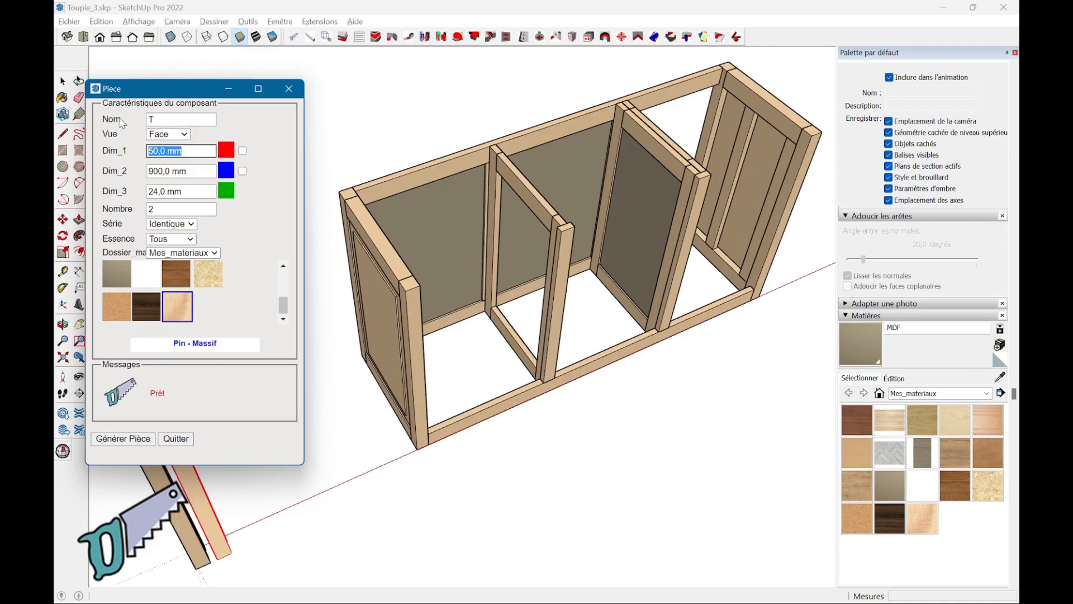
type("550")
key("Tab")
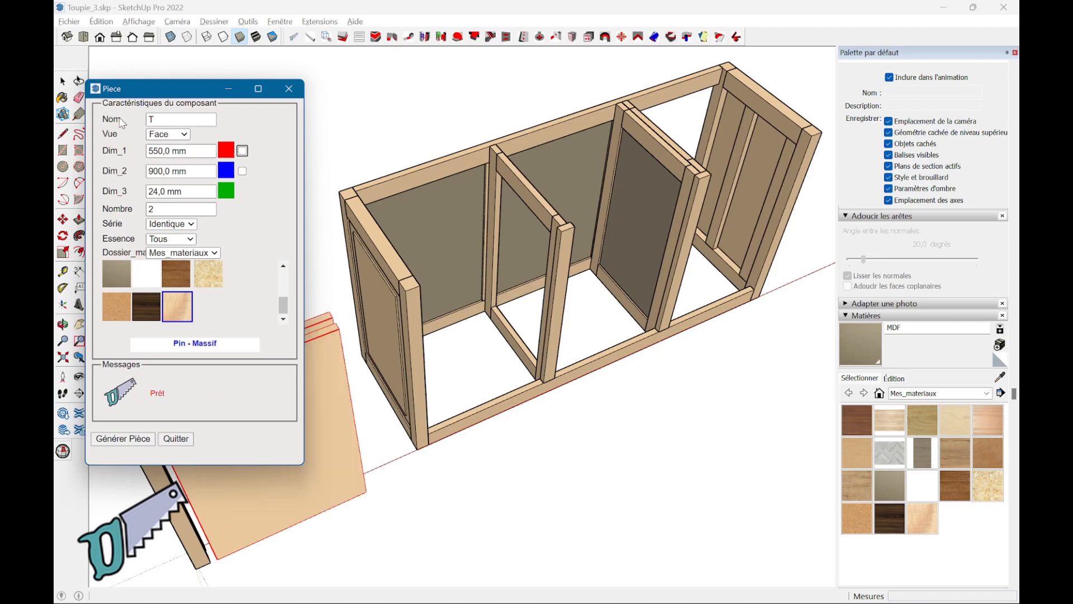
type("5")
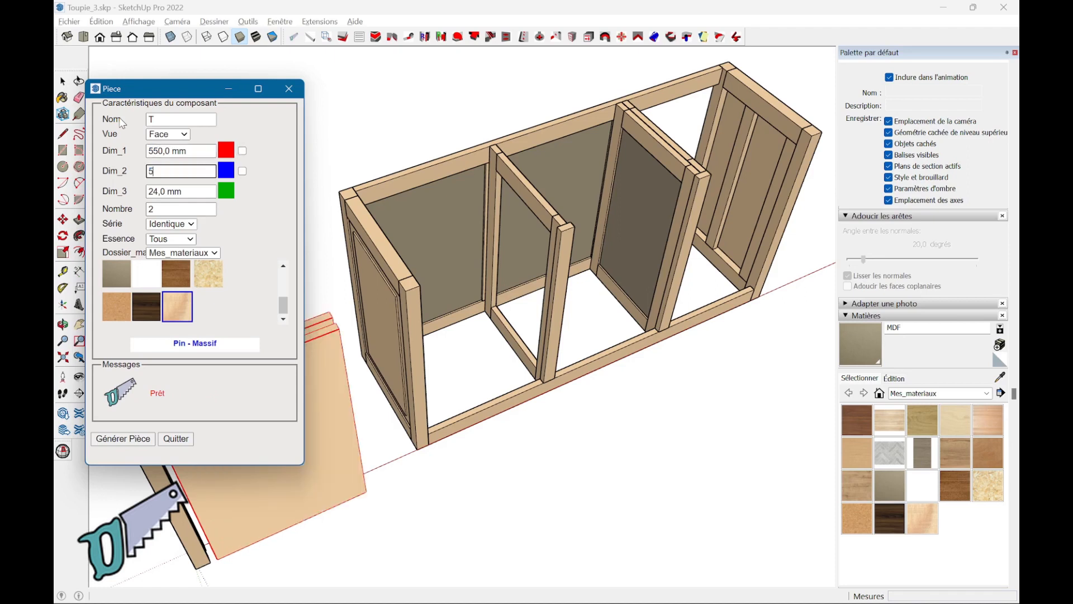
type("0")
key("Tab")
key("Tab")
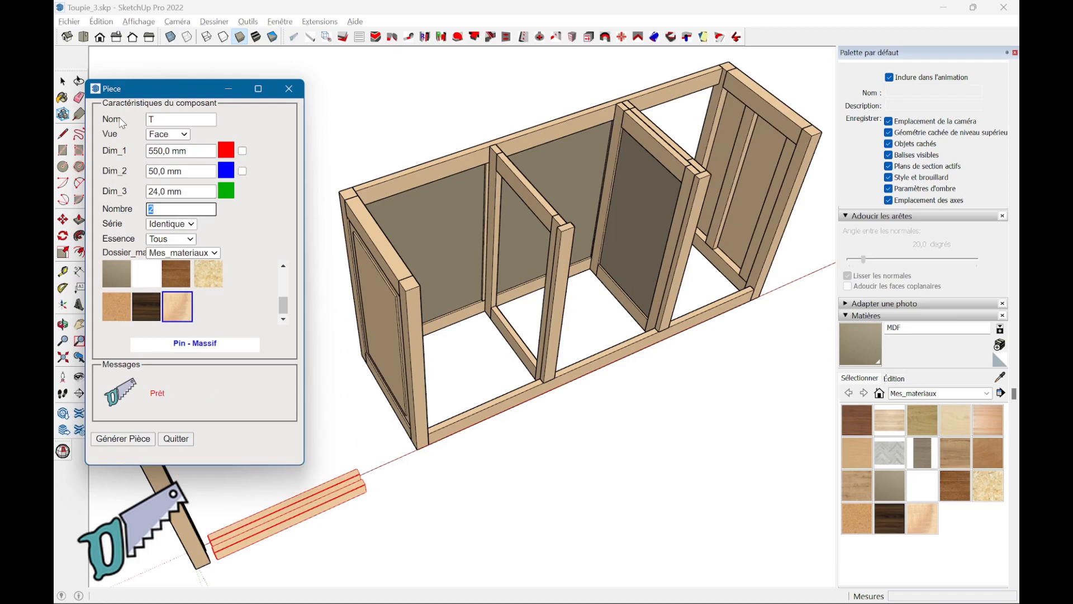
left_click(131, 437)
left_click(176, 438)
Step: Move the front T rail by its lower corner against the foot of the front upright
middle_click_drag(359, 575, 313, 442)
scroll(276, 452, "up", 6)
left_click(265, 463)
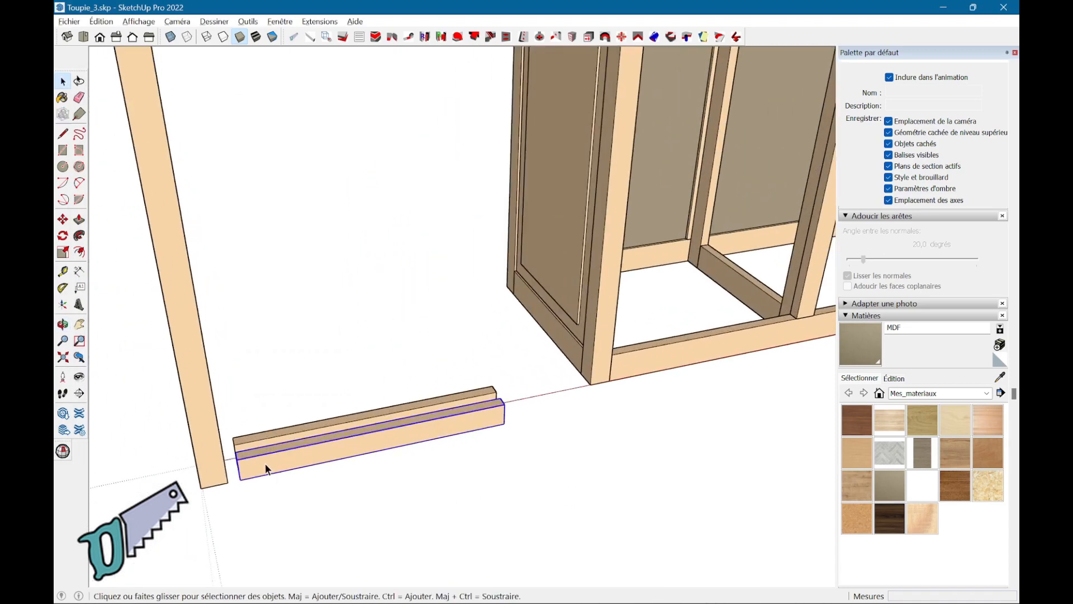
key("m")
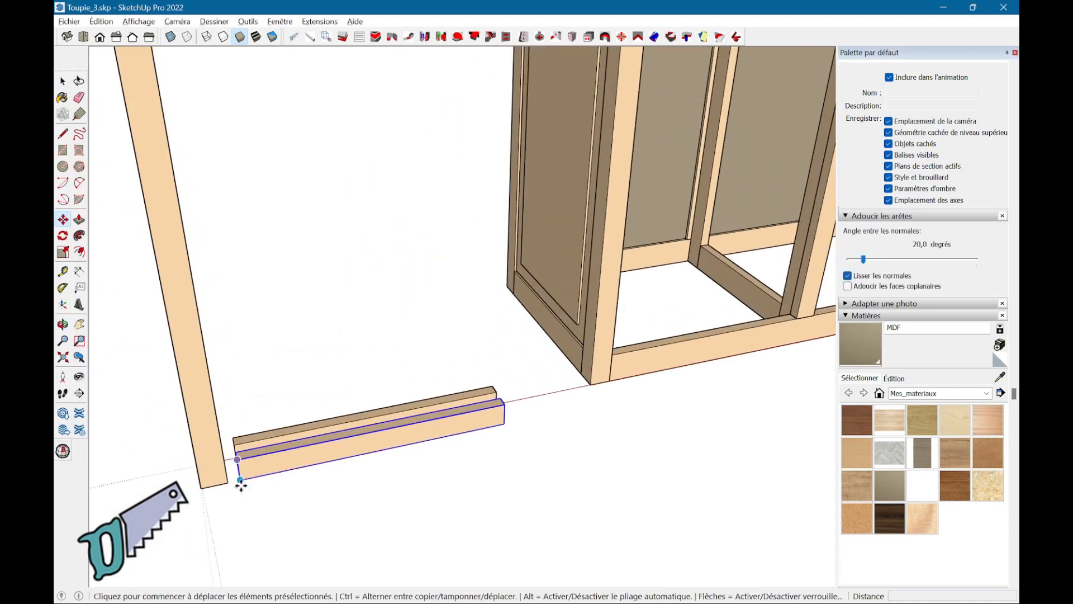
left_click_drag(241, 486, 227, 484)
key("space")
Step: Move the other T rail up so its end meets the front upright's top inner corner
left_click(244, 448)
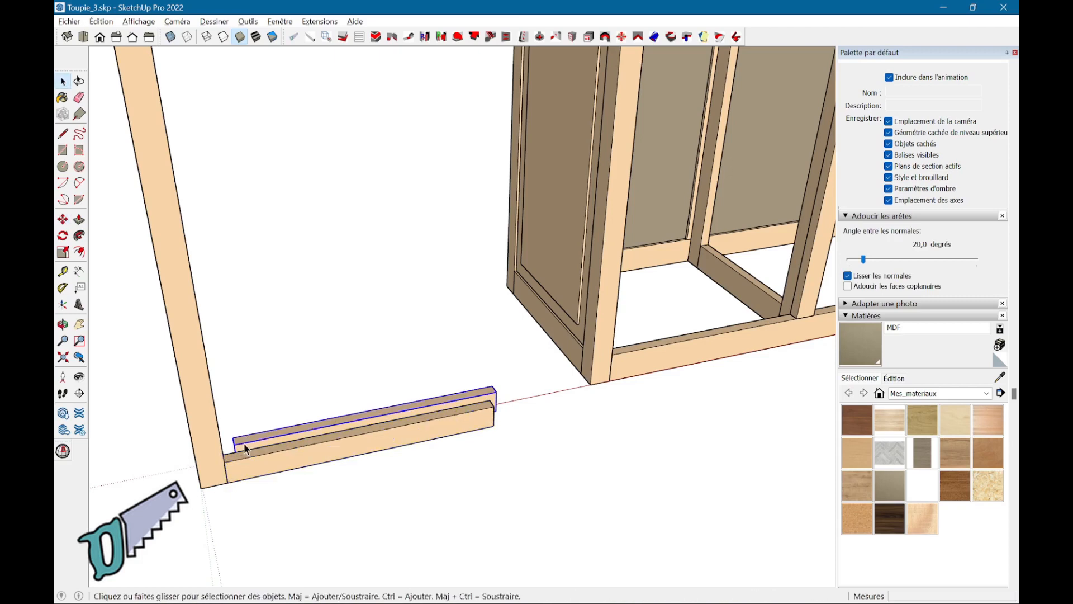
key("m")
left_click(235, 444)
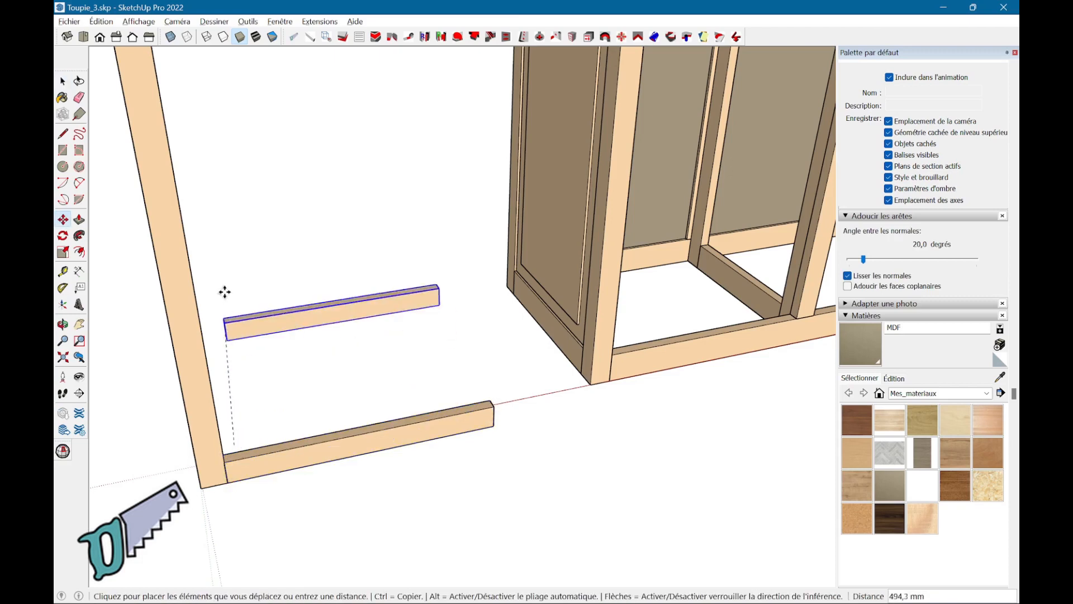
middle_click_drag(249, 340, 242, 460)
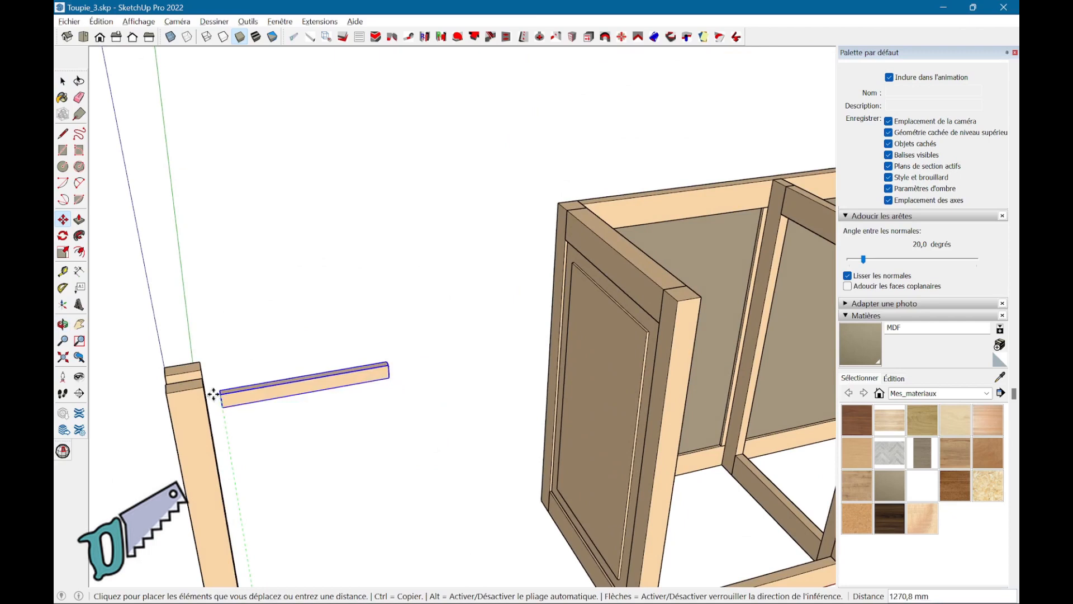
left_click(203, 391)
key("space")
Step: Move the rear M upright to the free end of the upper rail to close the frame
left_click(193, 379)
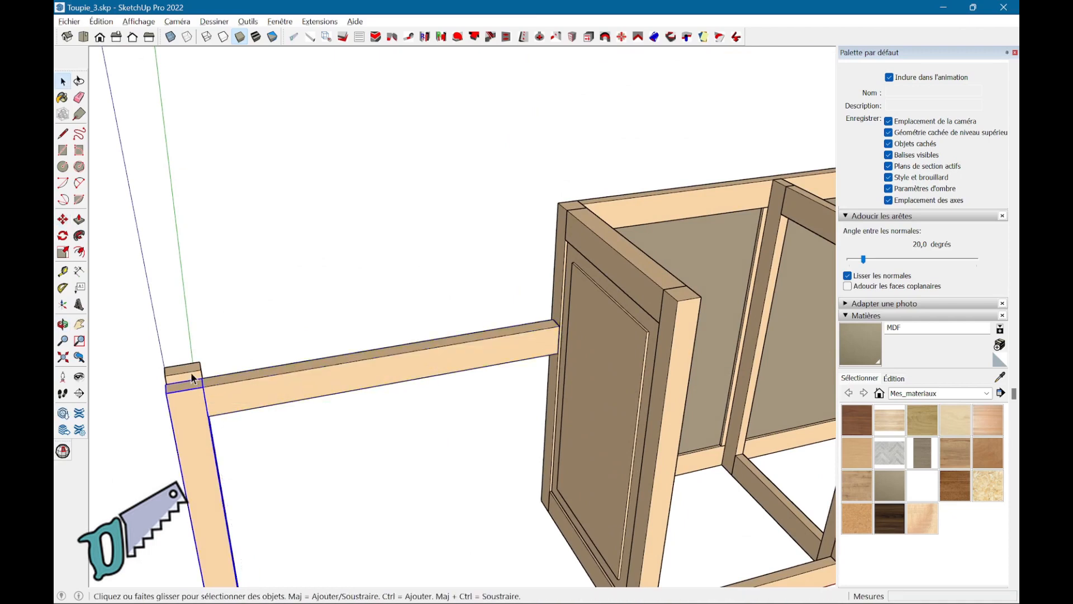
key("m")
key("q")
key("m")
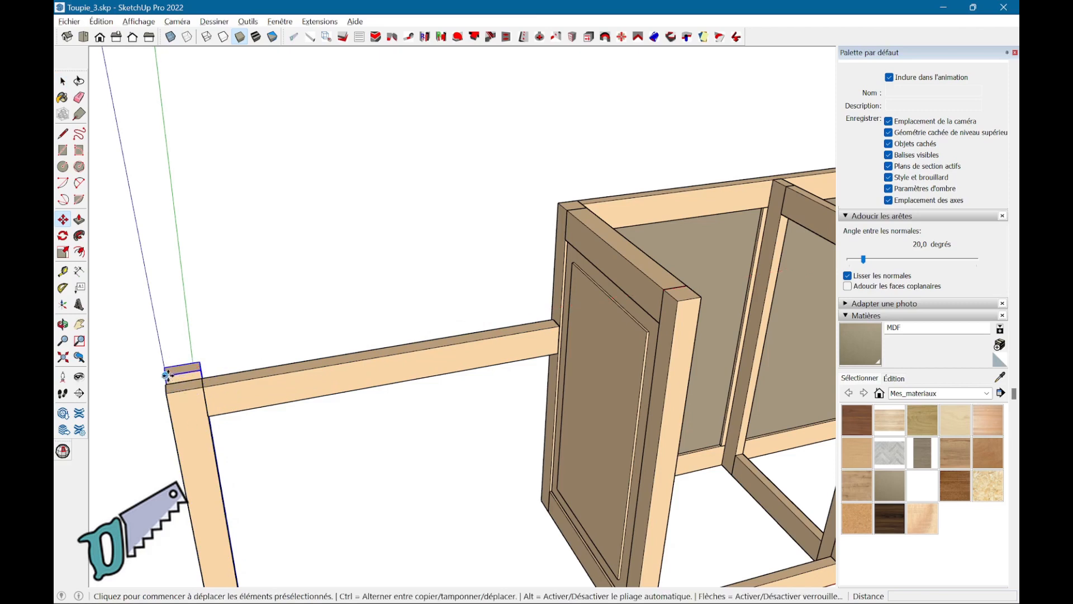
left_click(167, 375)
left_click(561, 325)
Step: Use Symétrie Rotation to reorient the upright nearest the origin and the lower rail of the door frame
scroll(465, 462, "down", 3)
middle_click_drag(464, 467, 579, 354)
key("space")
right_click(530, 378)
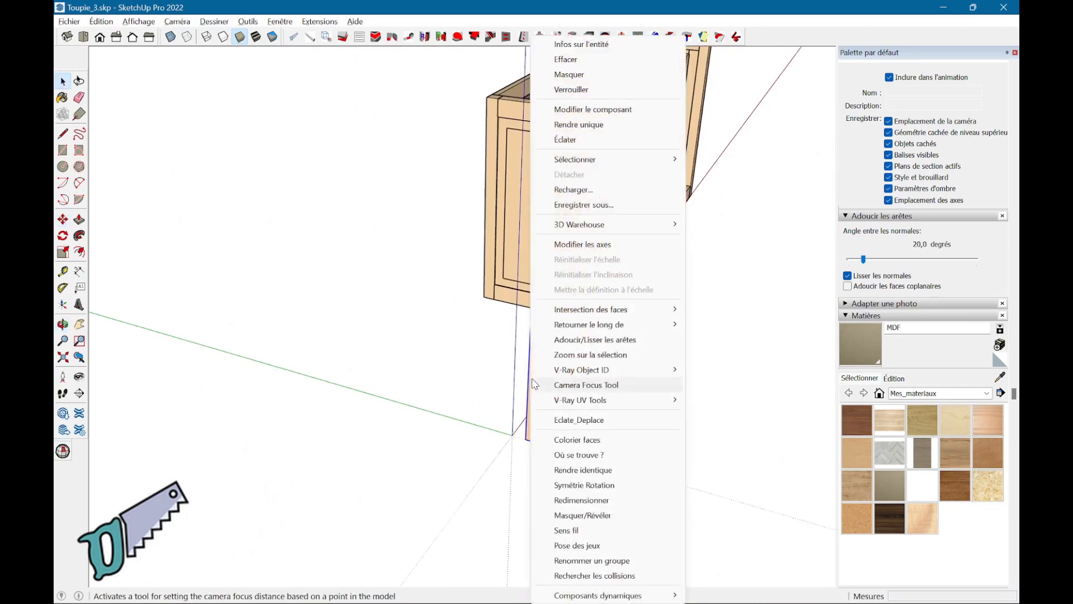
left_click(584, 486)
scroll(517, 383, "up", 5)
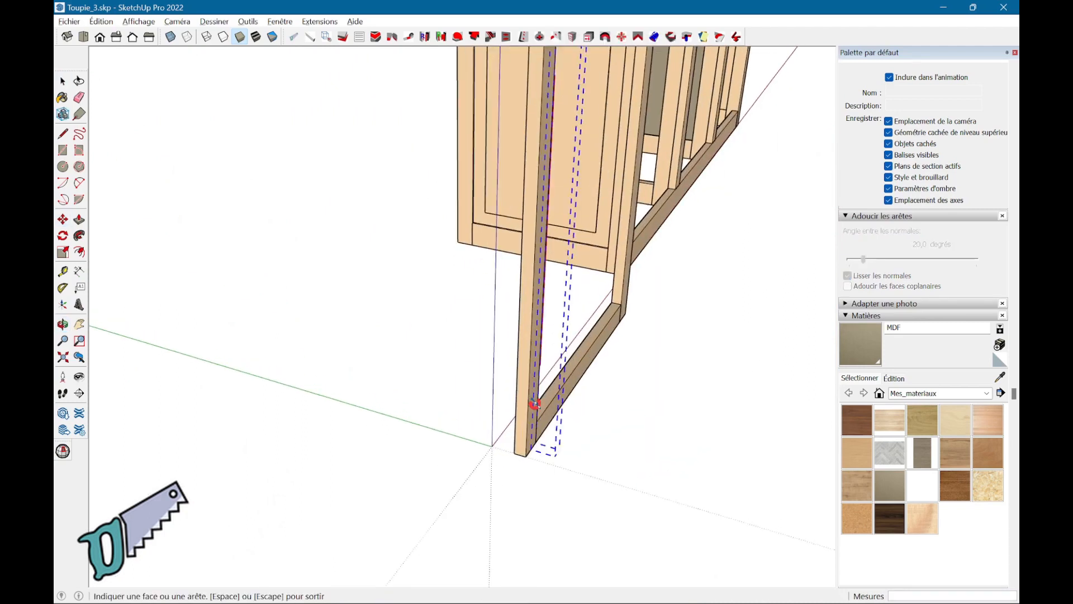
middle_click_drag(556, 383, 388, 434)
scroll(391, 436, "up", 2)
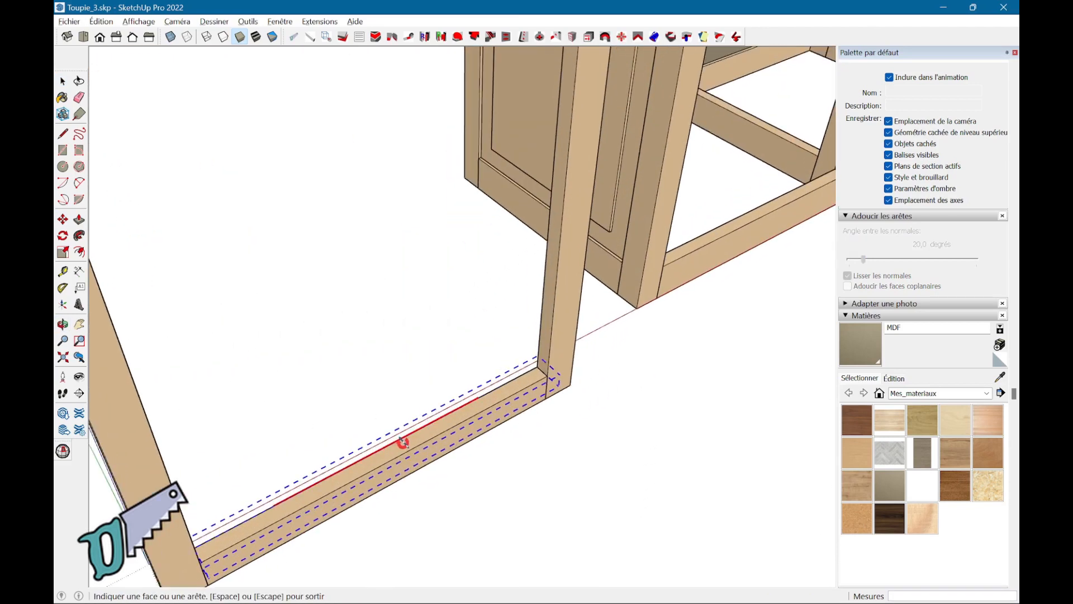
scroll(401, 441, "up", 3)
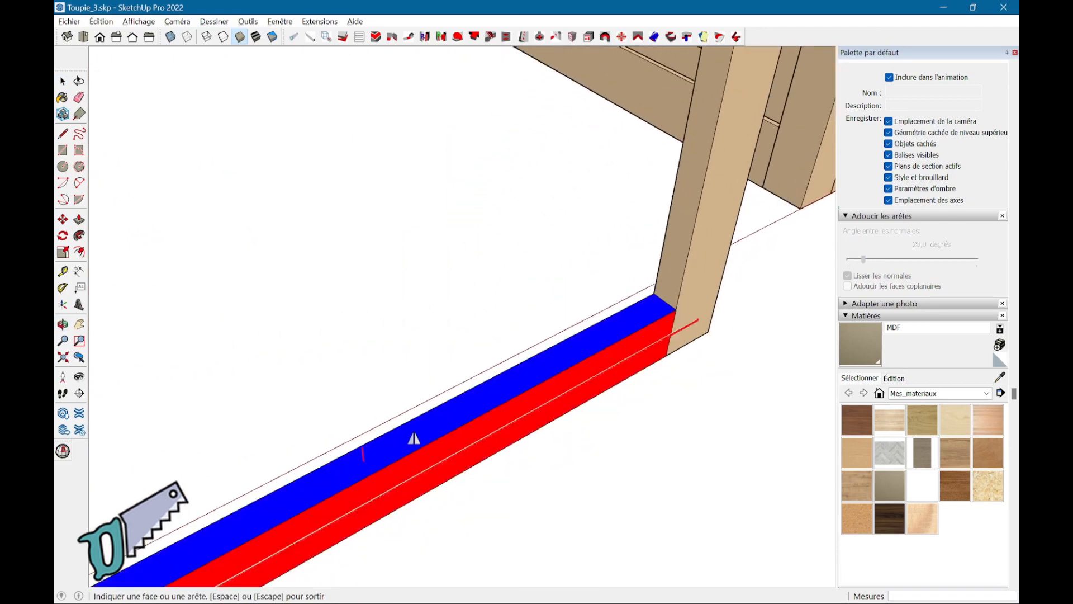
scroll(413, 438, "down", 6)
key("space")
Step: Add straight tenons 10 mm thick and 30 mm long, with 6 mm arasement and 10 mm shoulders, at the ends of both rails
middle_click_drag(458, 499, 402, 475)
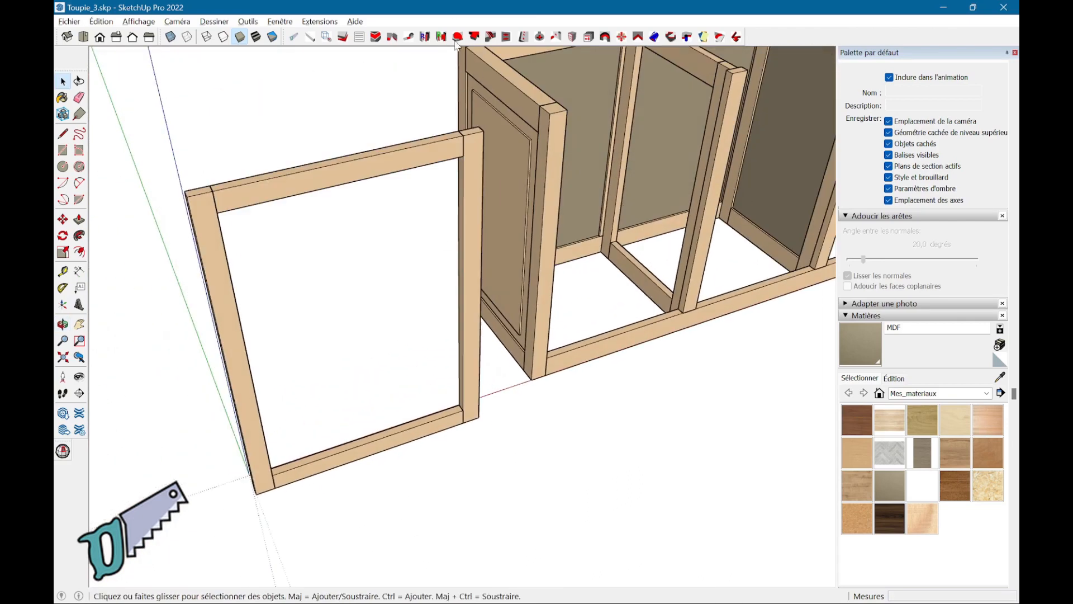
left_click(442, 36)
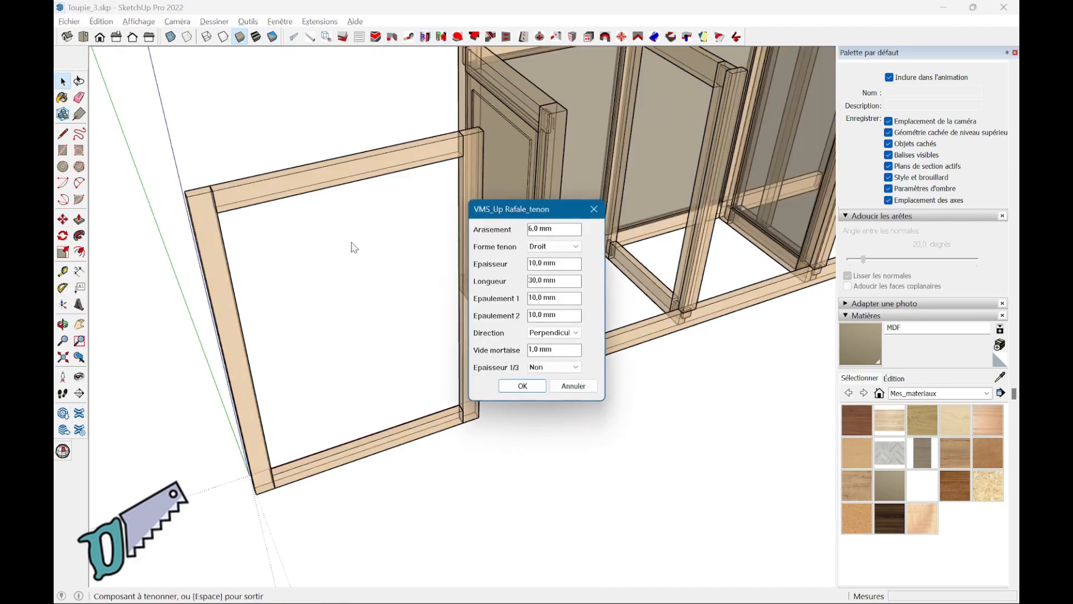
left_click(522, 386)
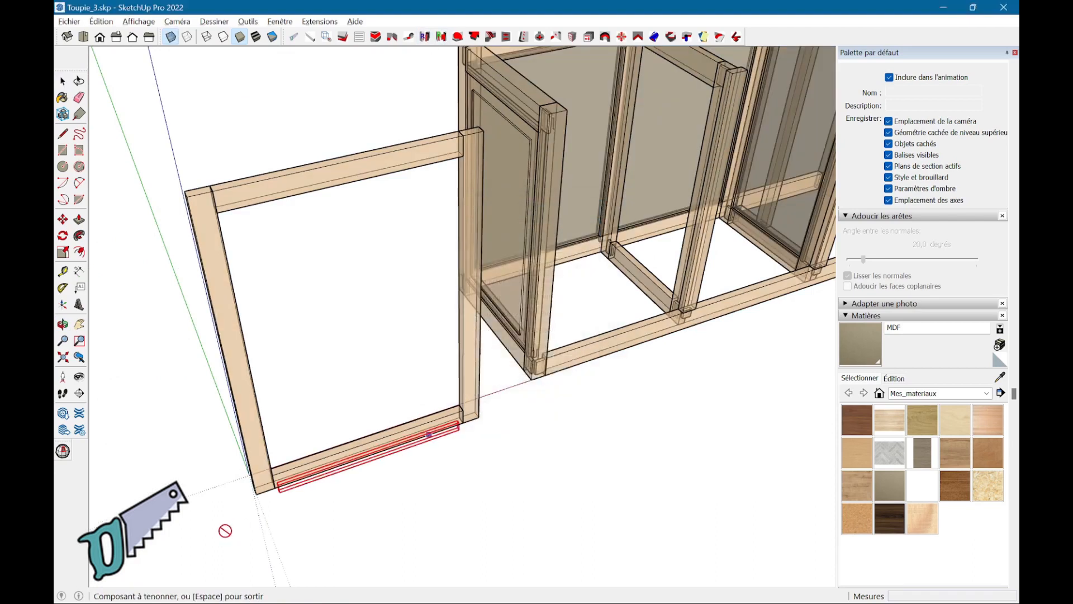
scroll(251, 517, "up", 3)
scroll(294, 508, "up", 2)
middle_click_drag(336, 454, 167, 453)
scroll(220, 421, "up", 2)
scroll(219, 420, "up", 1)
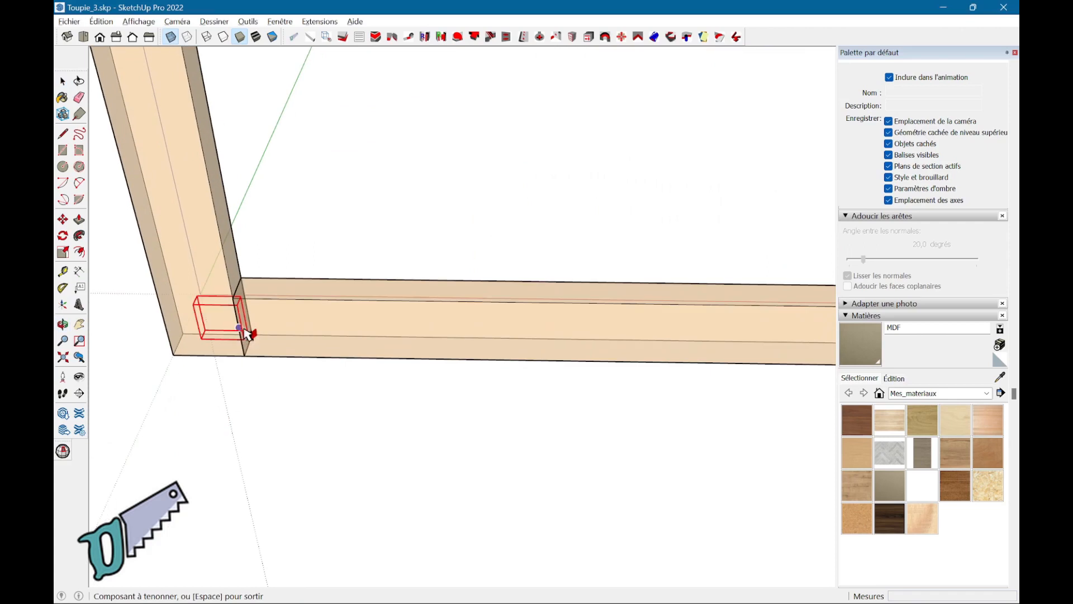
scroll(250, 335, "down", 5)
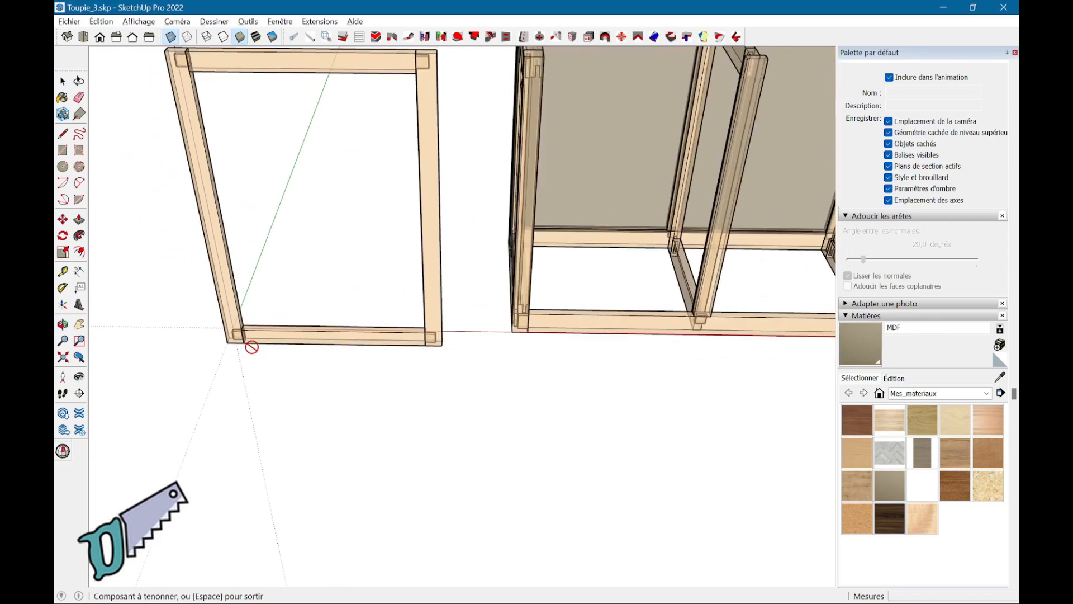
mouse_move(353, 414)
middle_mouse_down()
mouse_move(374, 491)
mouse_move(351, 436)
middle_mouse_up()
Step: Machine a Rainure groove 10 mm wide and 10 mm deep, 6 mm from the face, around the frame's inner contour and quit the machining tool
left_click(376, 37)
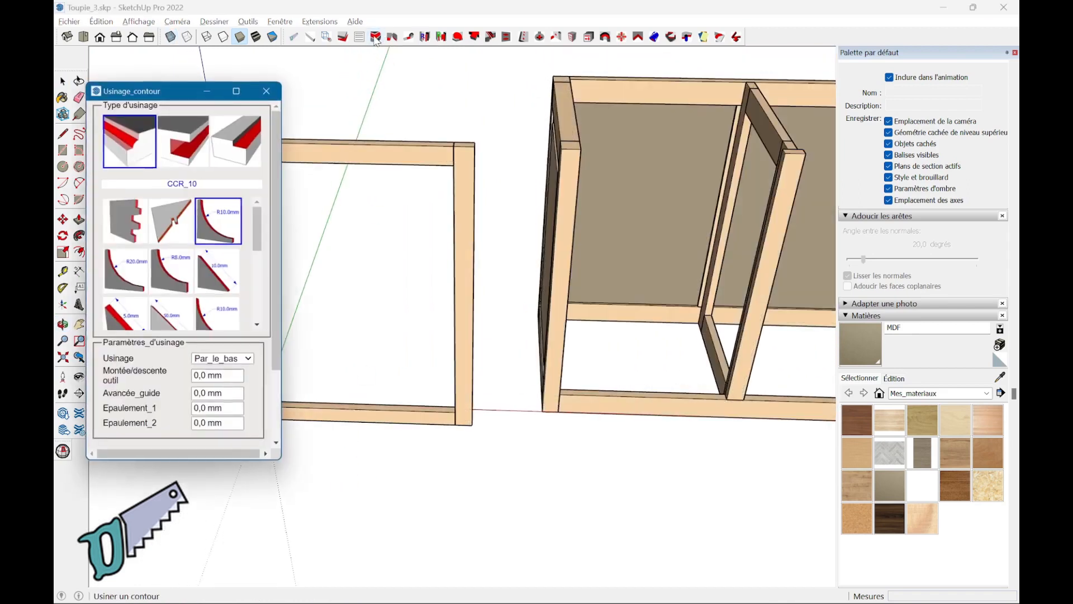
left_click(200, 145)
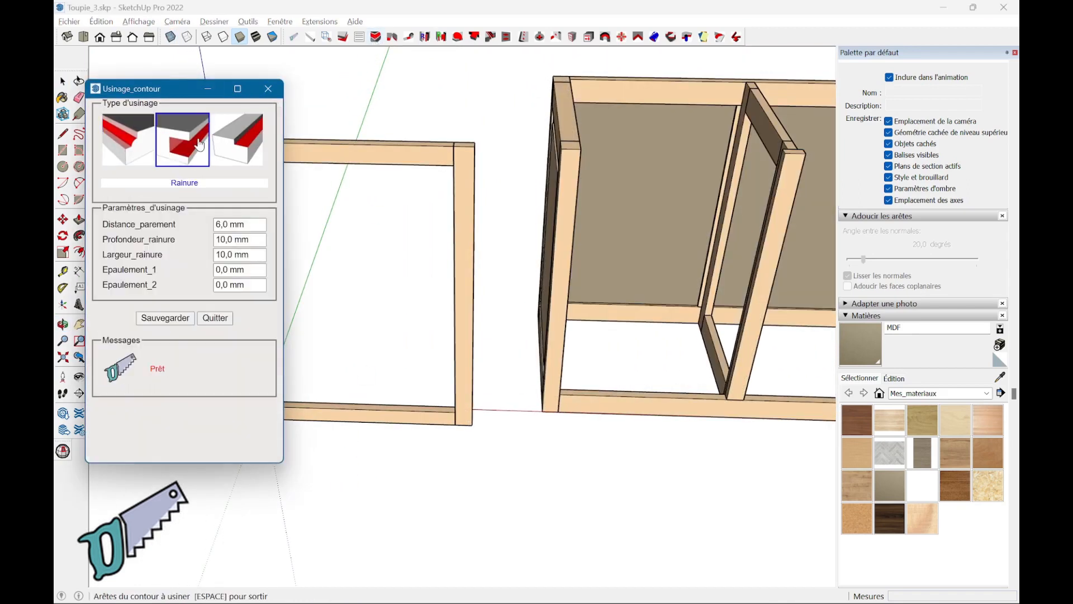
scroll(324, 414, "up", 2)
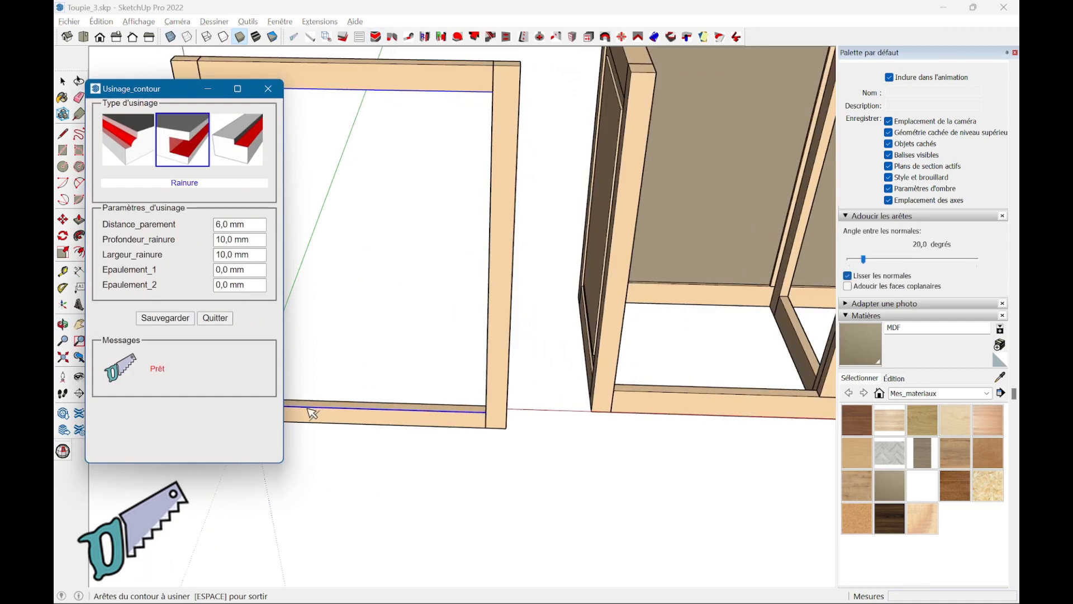
left_click(312, 414)
left_click(492, 378)
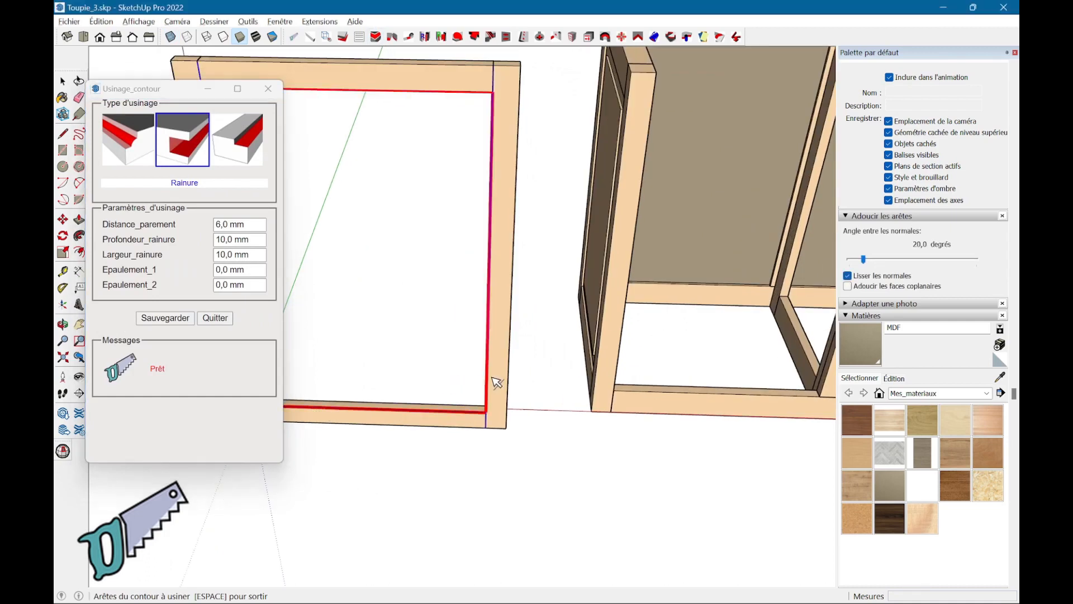
scroll(495, 382, "down", 3)
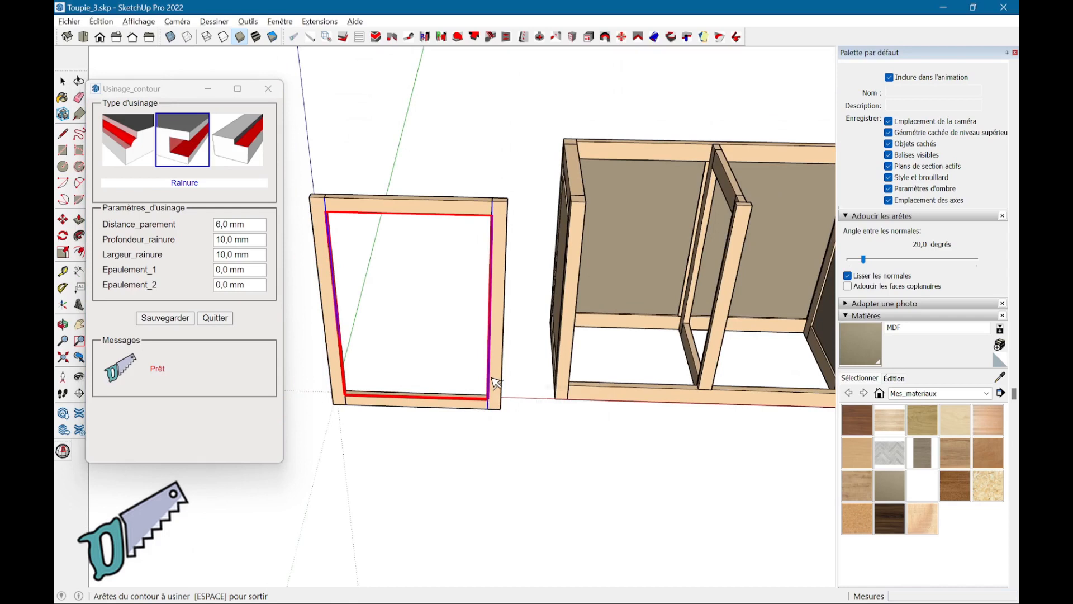
right_click(492, 378)
left_click(534, 386)
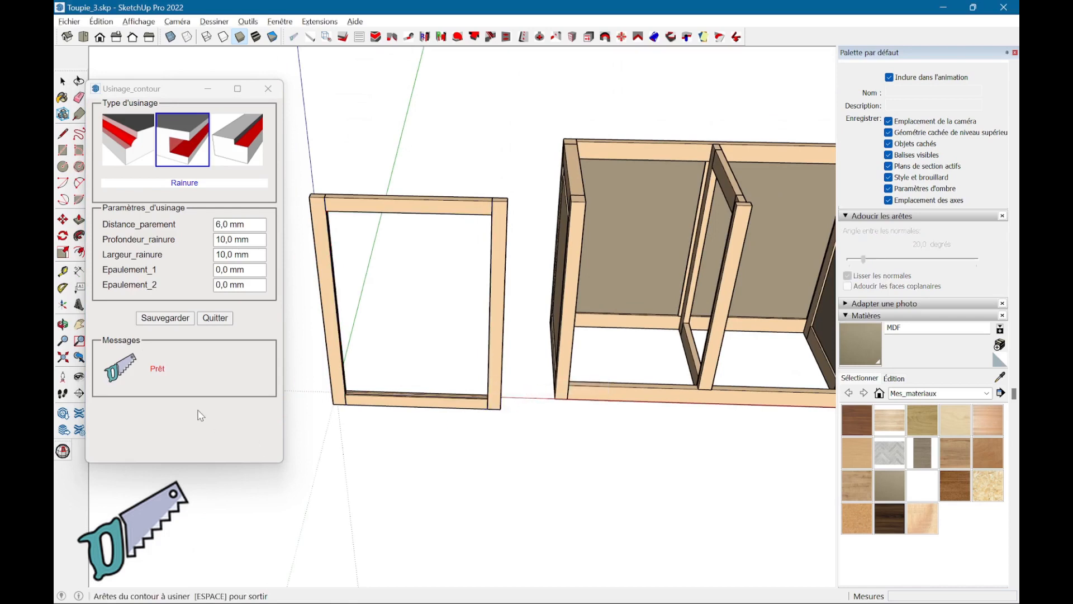
left_click(223, 319)
middle_click_drag(223, 321, 235, 346)
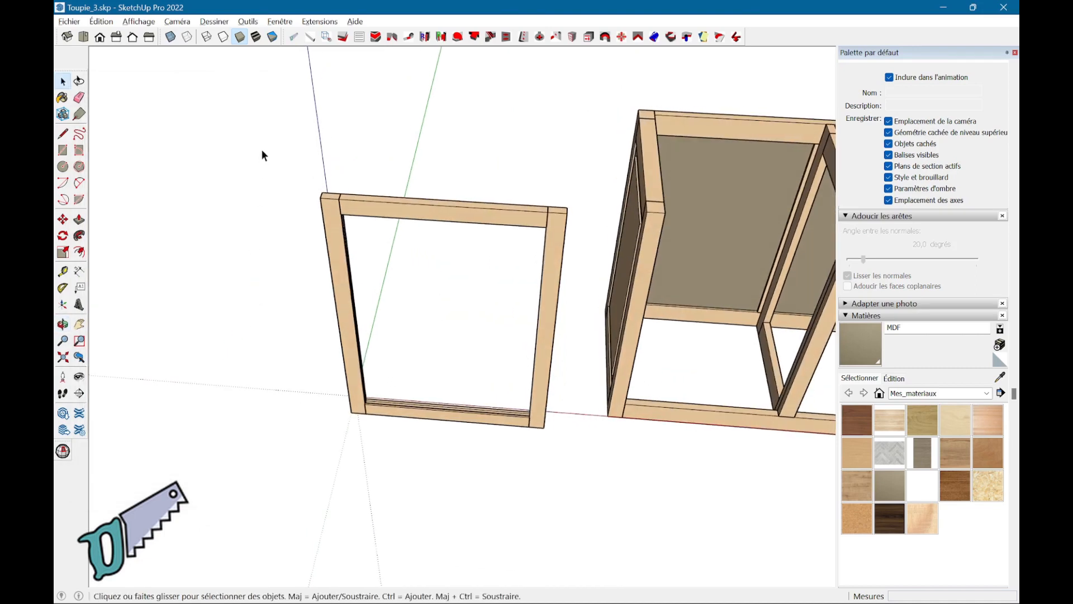
Step: Set up a new Trace_pièce part named P, 15 mm thick, in the Pin - Massif material
left_click(326, 36)
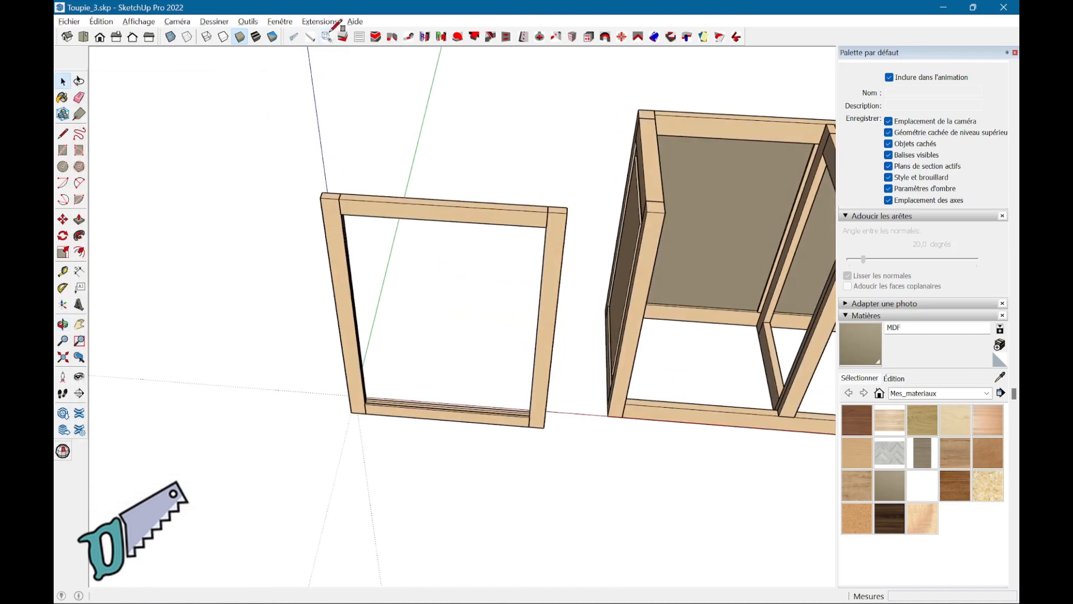
left_click_drag(192, 123, 73, 105)
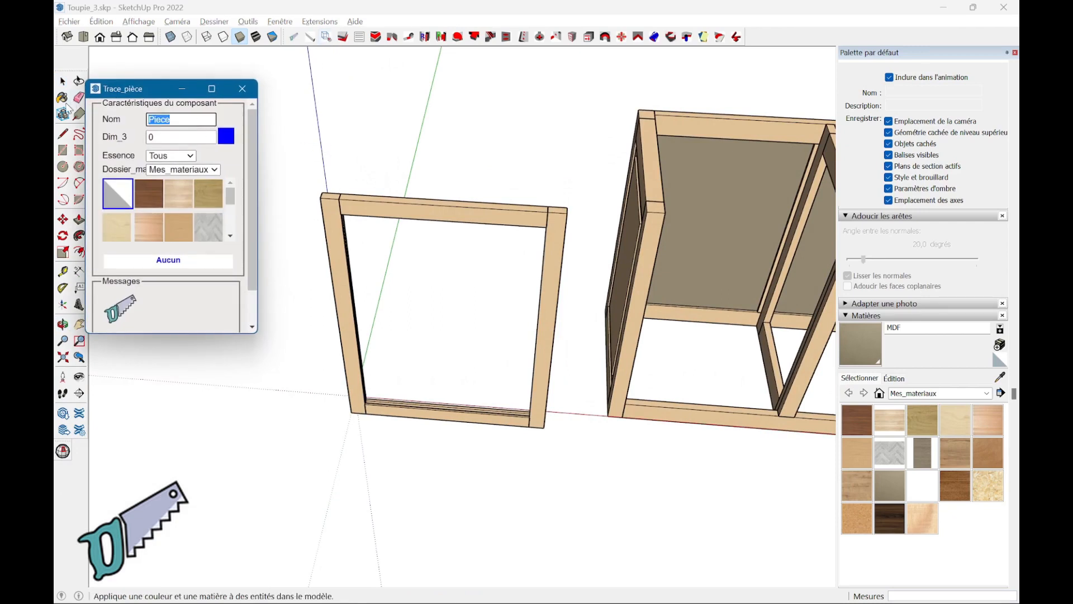
key("Tab")
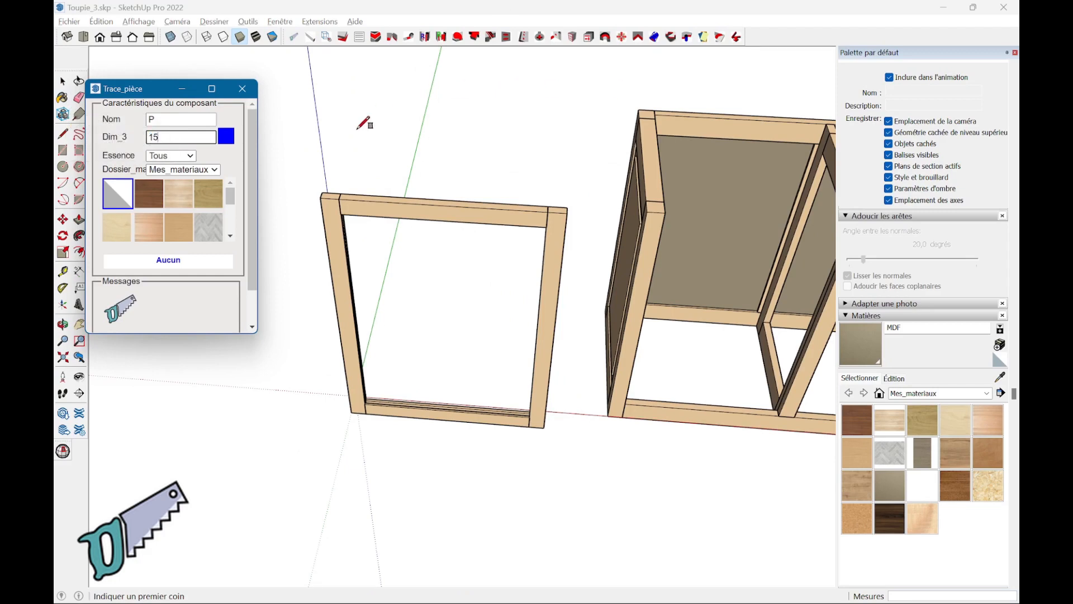
scroll(168, 215, "down", 3)
left_click(184, 229)
Step: Trace the door panel between opposite corners of the frame's inner groove and quit the tracing tool
scroll(395, 253, "up", 3)
mouse_move(391, 269)
middle_mouse_down()
mouse_move(419, 412)
mouse_move(393, 233)
mouse_move(566, 376)
mouse_move(513, 337)
mouse_move(446, 216)
mouse_move(372, 235)
mouse_move(400, 240)
middle_mouse_up()
key("r")
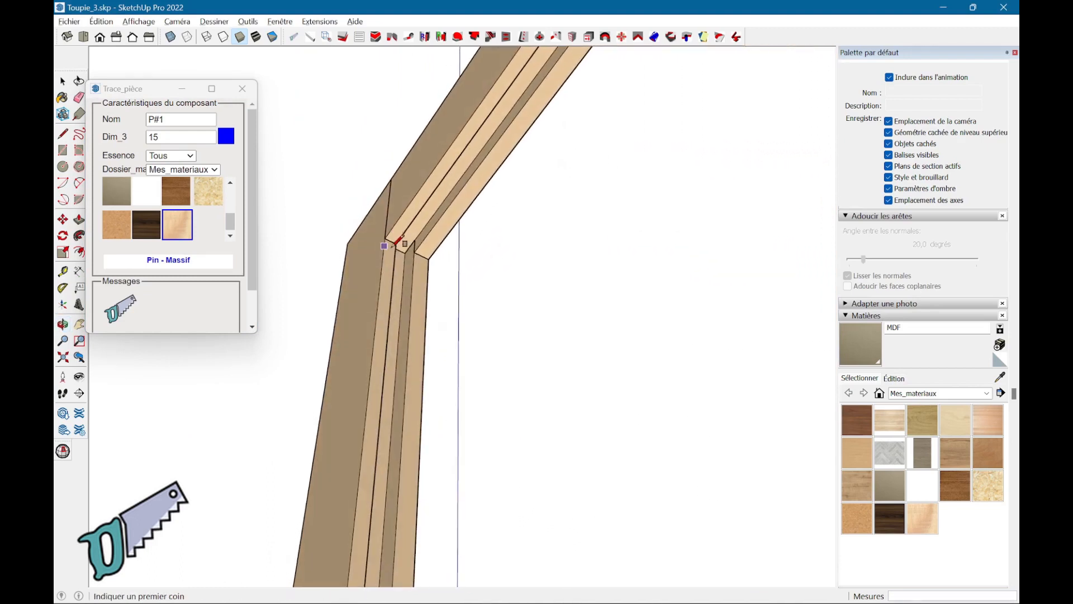
left_click(406, 253)
middle_click_drag(535, 408, 663, 423)
scroll(691, 425, "up", 6)
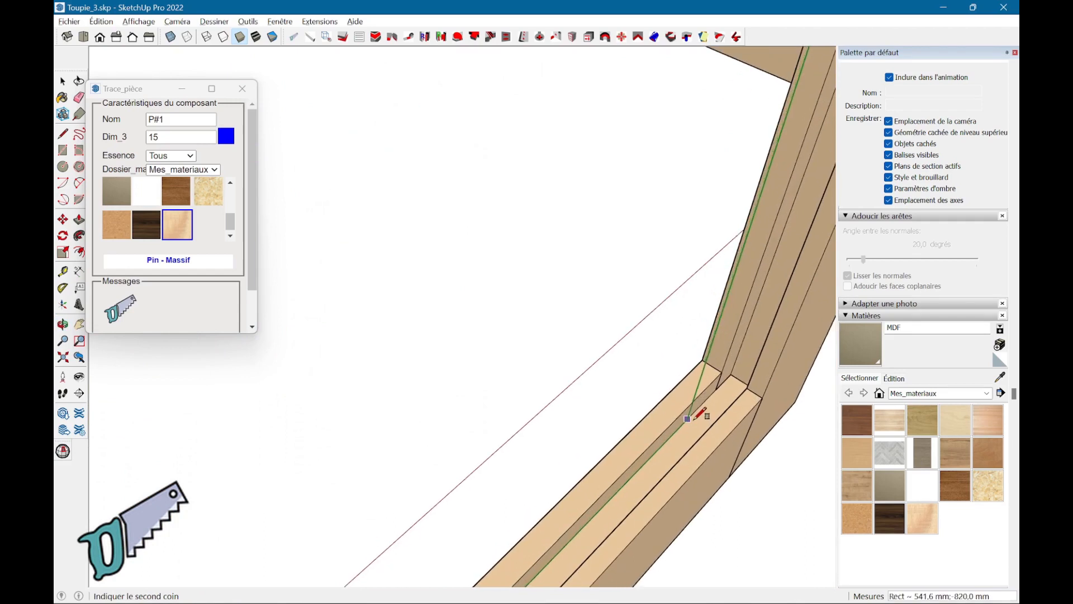
left_click(735, 369)
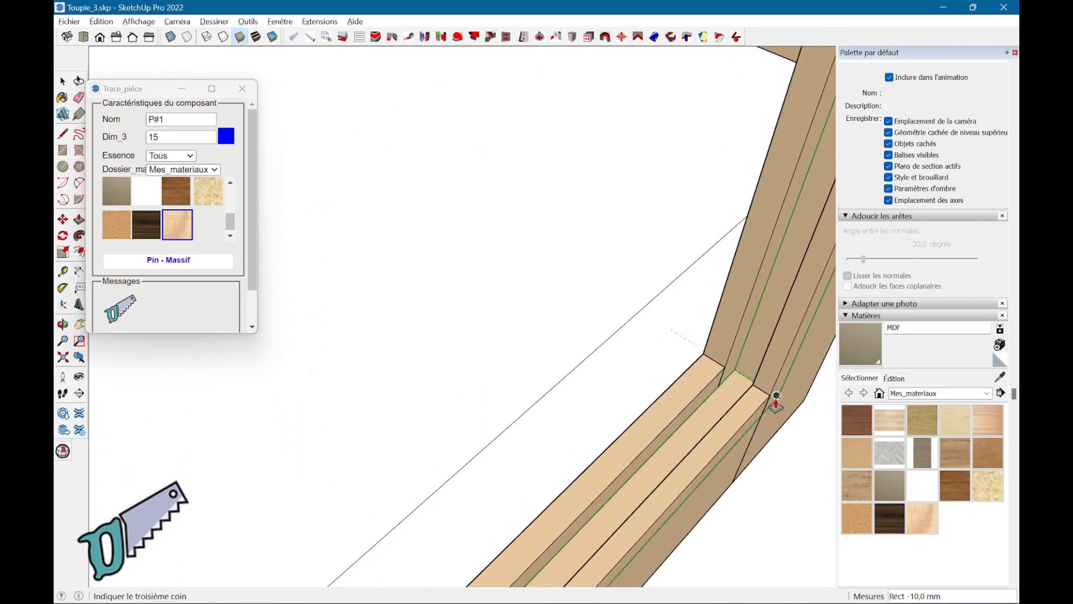
middle_click_drag(774, 400, 630, 448)
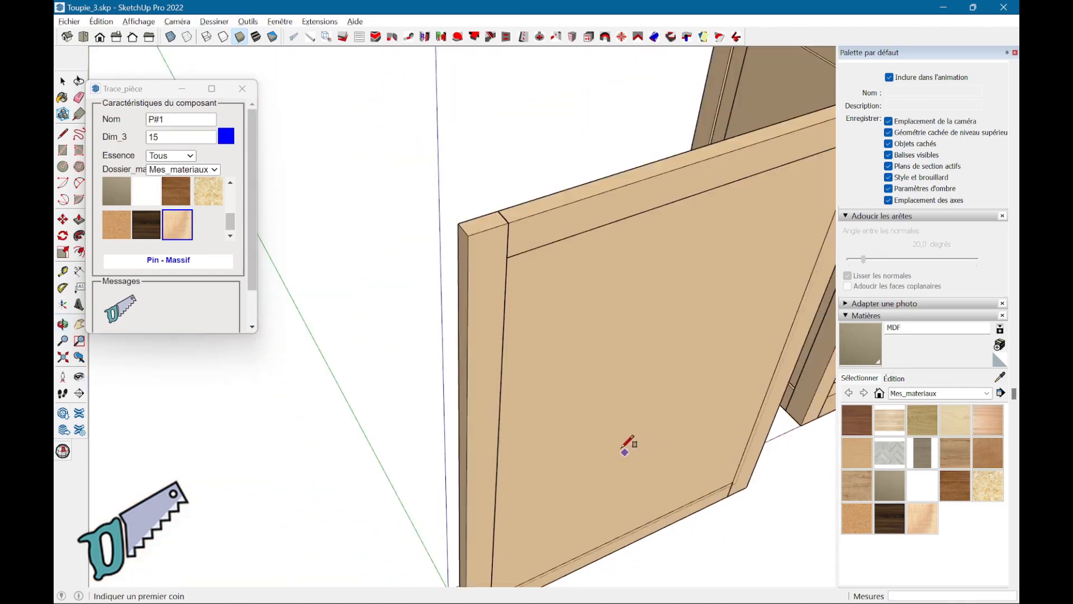
scroll(175, 254, "down", 2)
left_click(158, 311)
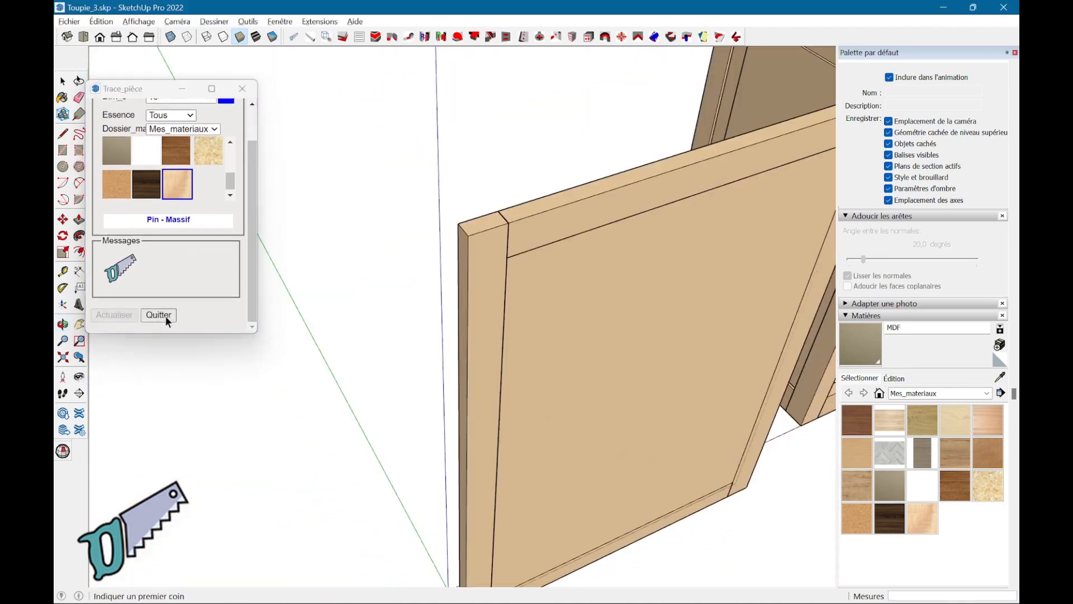
Step: Isolate the door panel with Masquer/Révéler so that all other parts are hidden
middle_click_drag(591, 327, 468, 287)
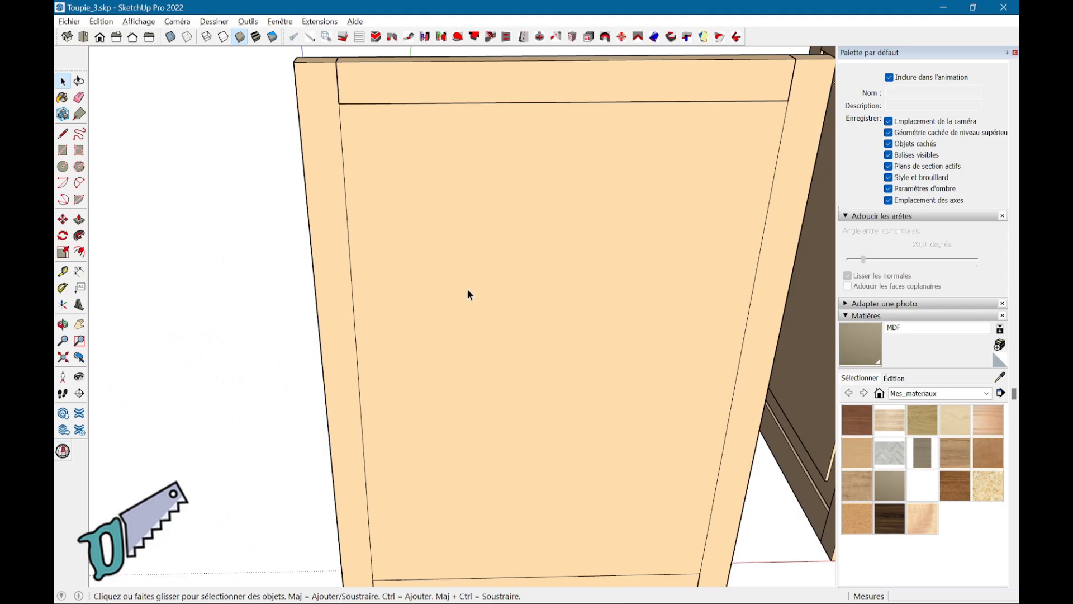
right_click(468, 288)
left_click(517, 515)
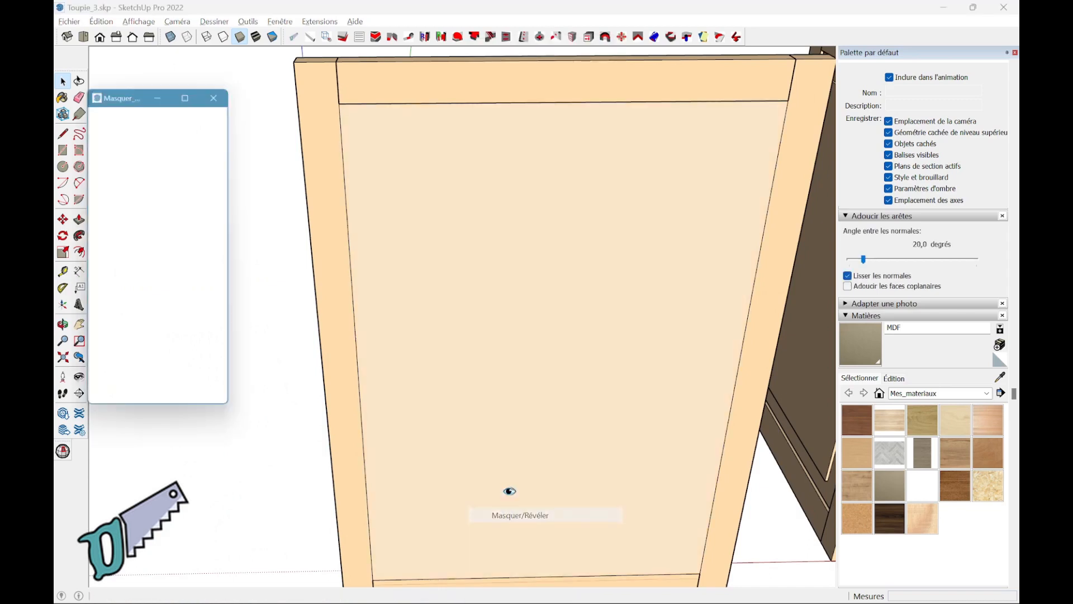
key("alt")
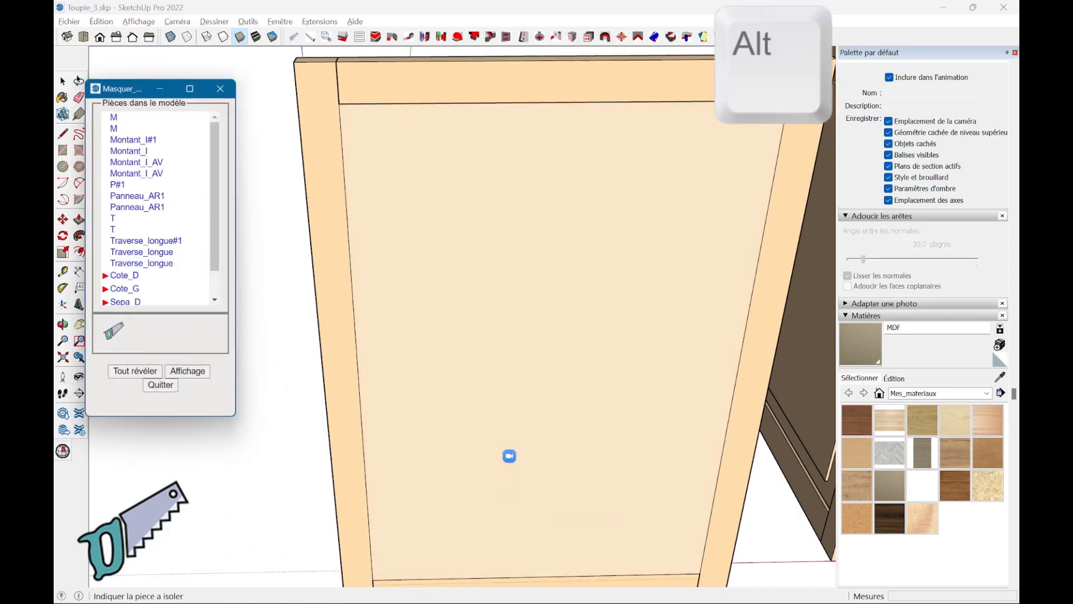
left_click(510, 456)
middle_click_drag(509, 456, 515, 383)
left_click(177, 385)
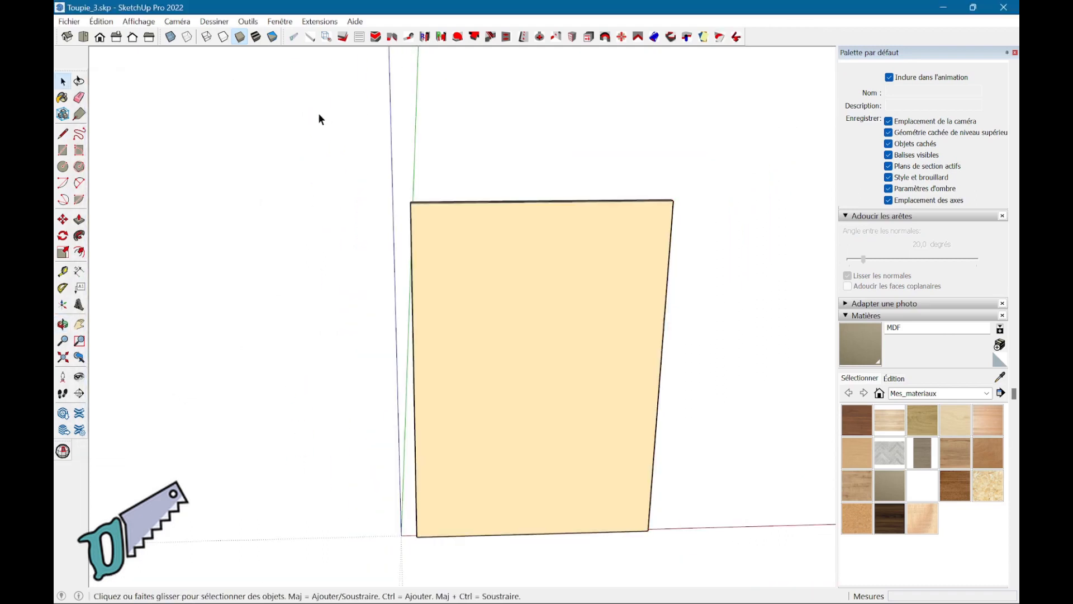
Step: Configure a Feuillure contour machining with a depth of 50 mm and a width of 5 mm
left_click(376, 36)
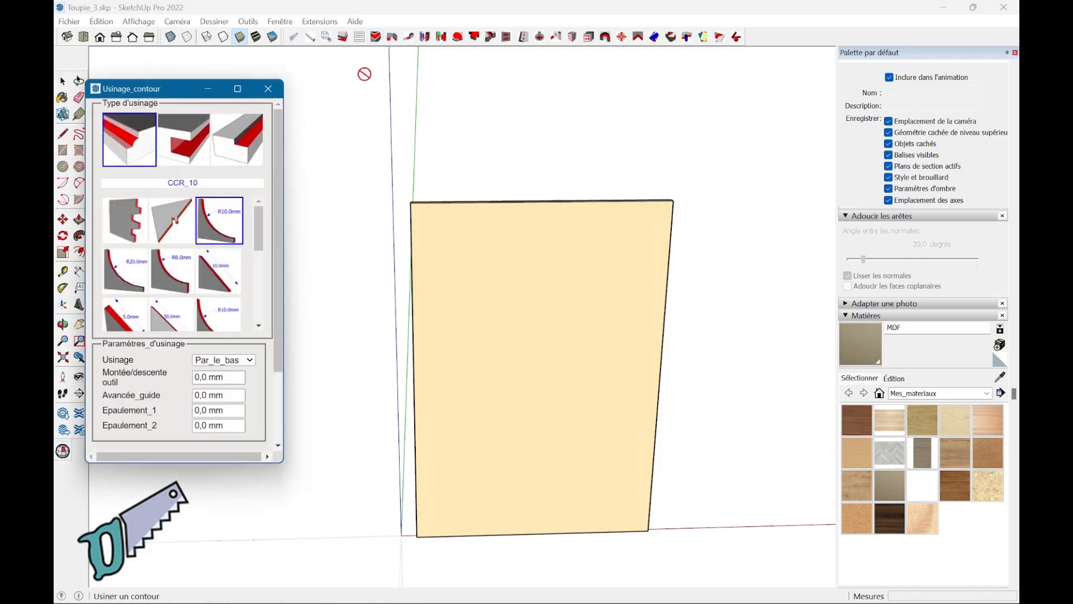
left_click(256, 144)
left_click(258, 224)
type("50")
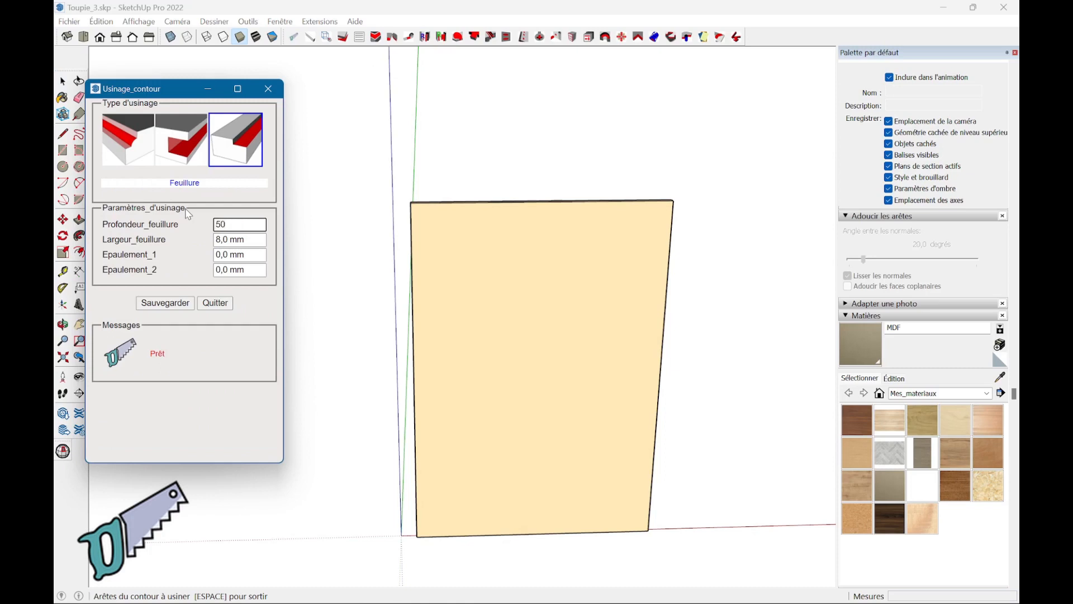
key("Tab")
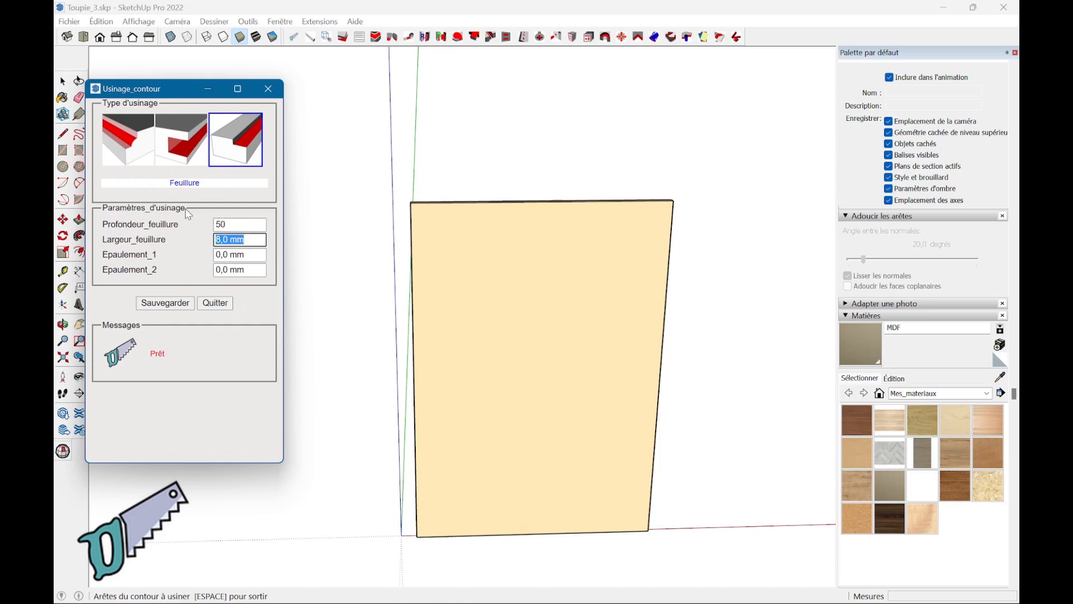
type("5")
key("Tab")
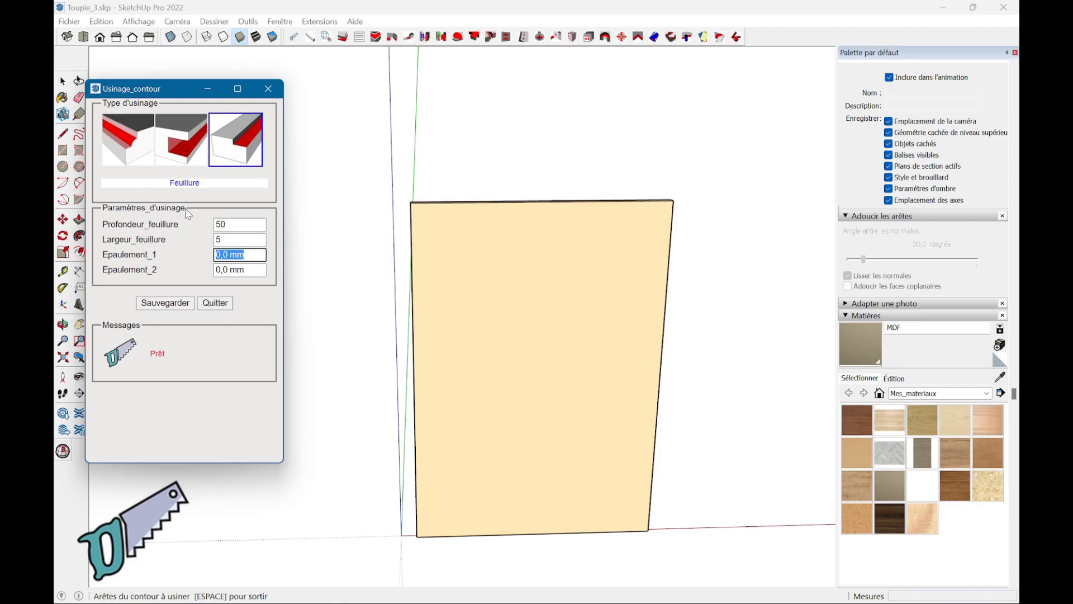
Step: Machine the rebate around the full contour of the panel's front face and quit the machining tool
left_click(513, 531)
right_click(513, 531)
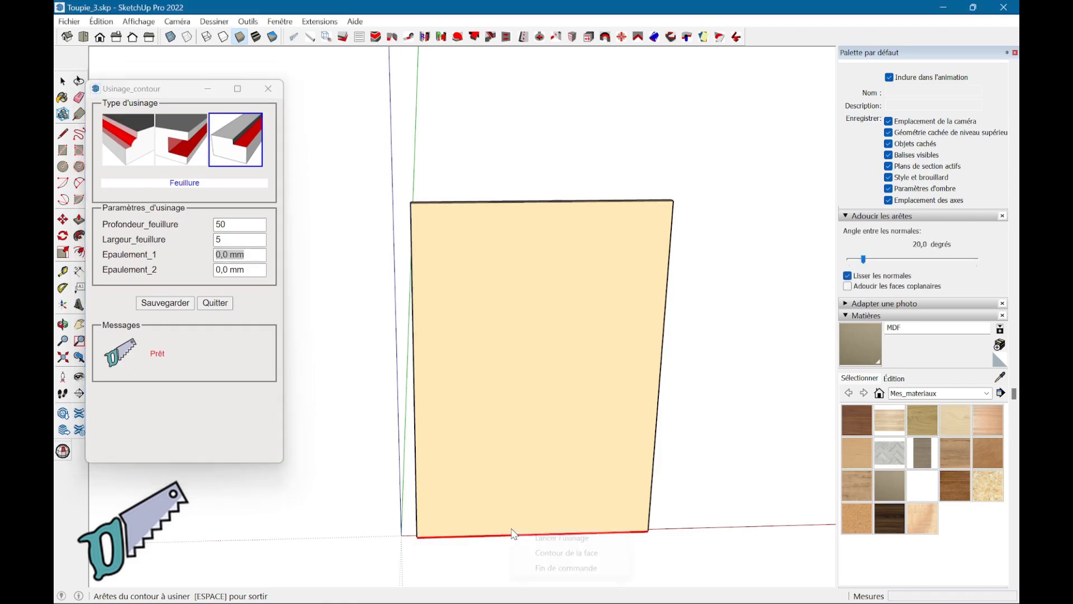
left_click(554, 552)
right_click(555, 514)
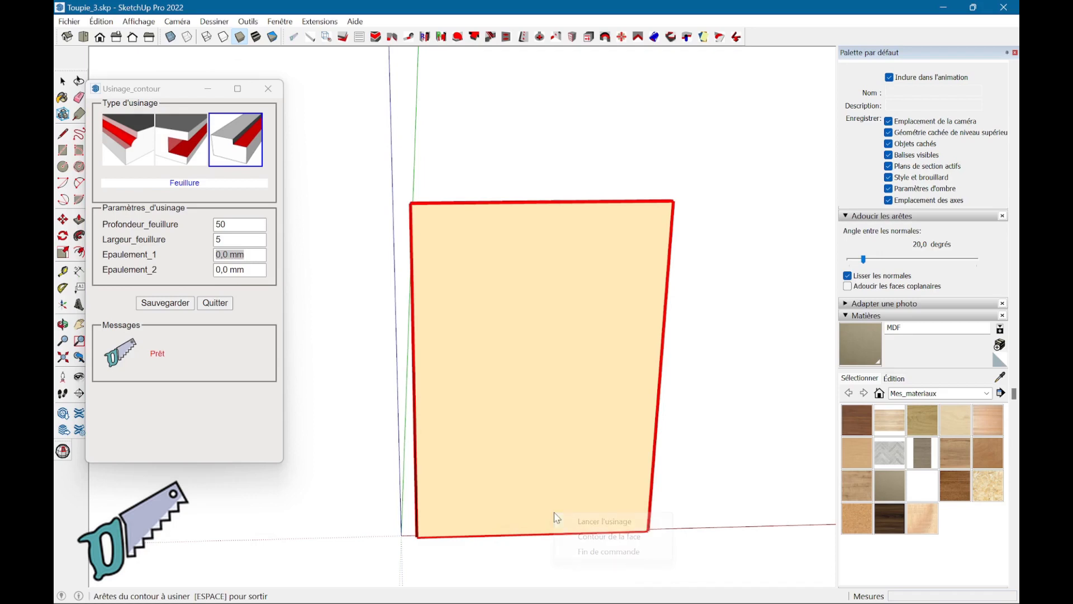
left_click(588, 522)
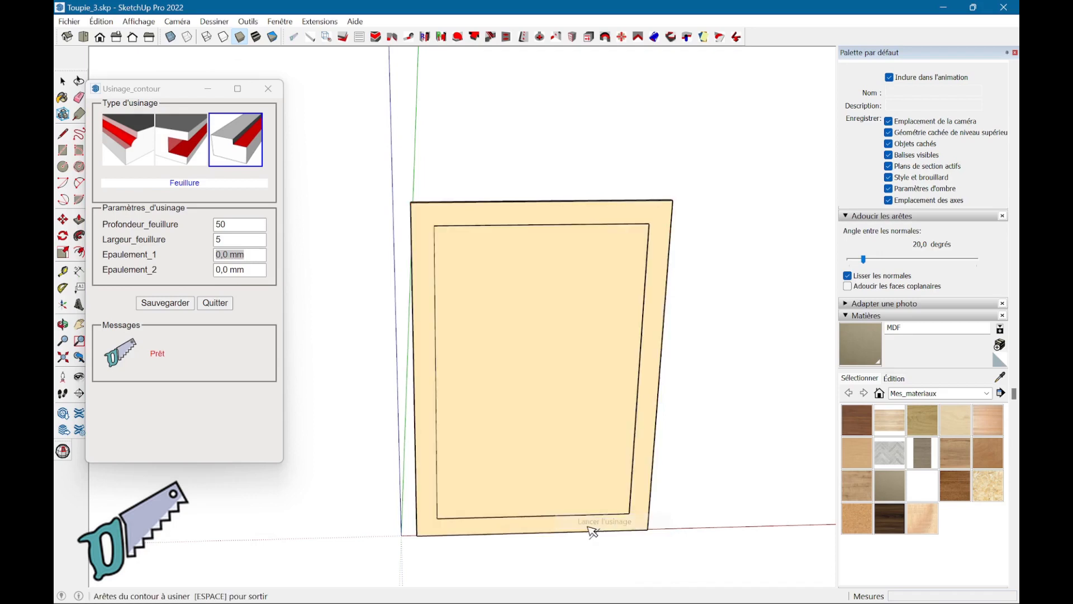
left_click(200, 302)
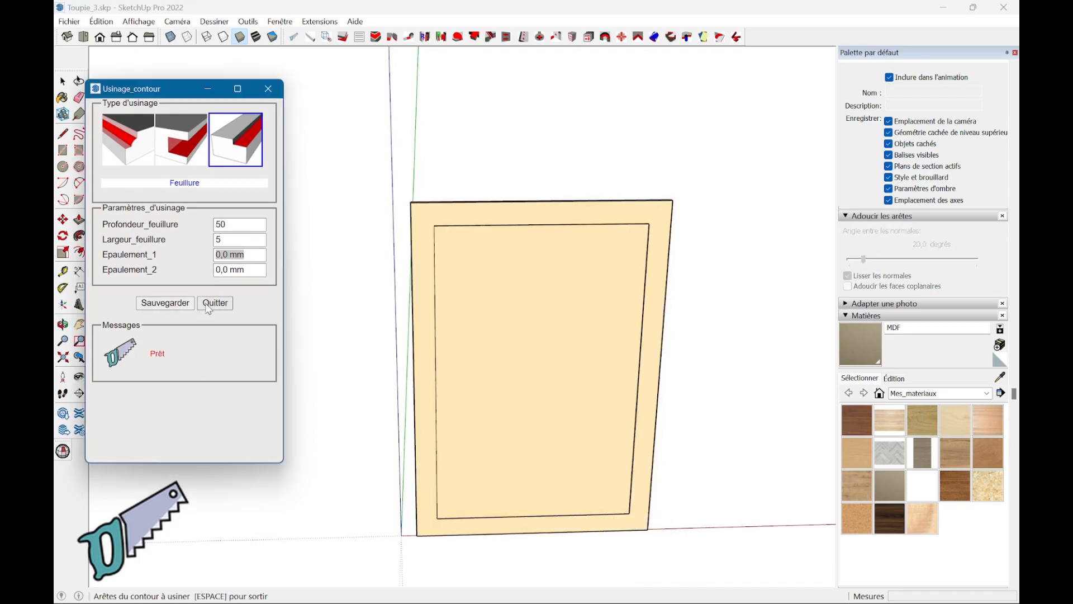
Step: Reveal all hidden parts of the model with Masquer/Révéler and close the tool
right_click(463, 384)
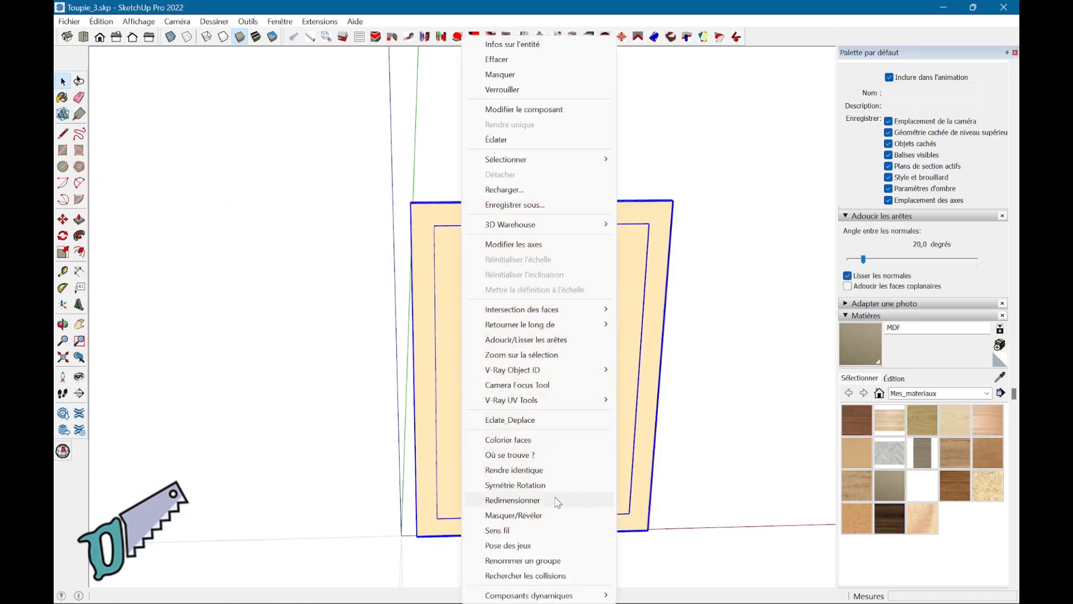
left_click(514, 515)
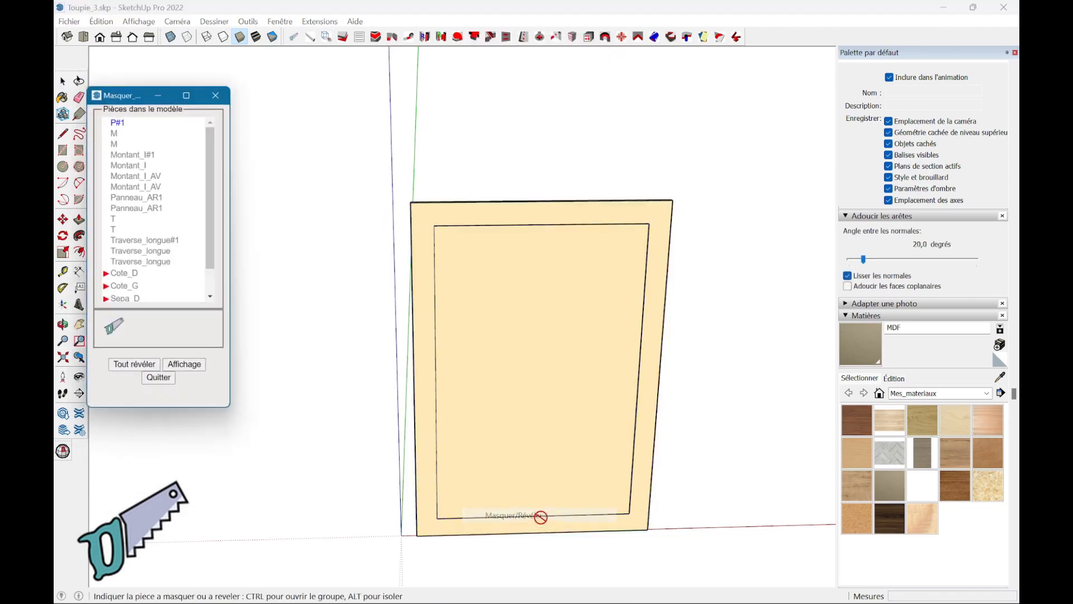
left_click(160, 371)
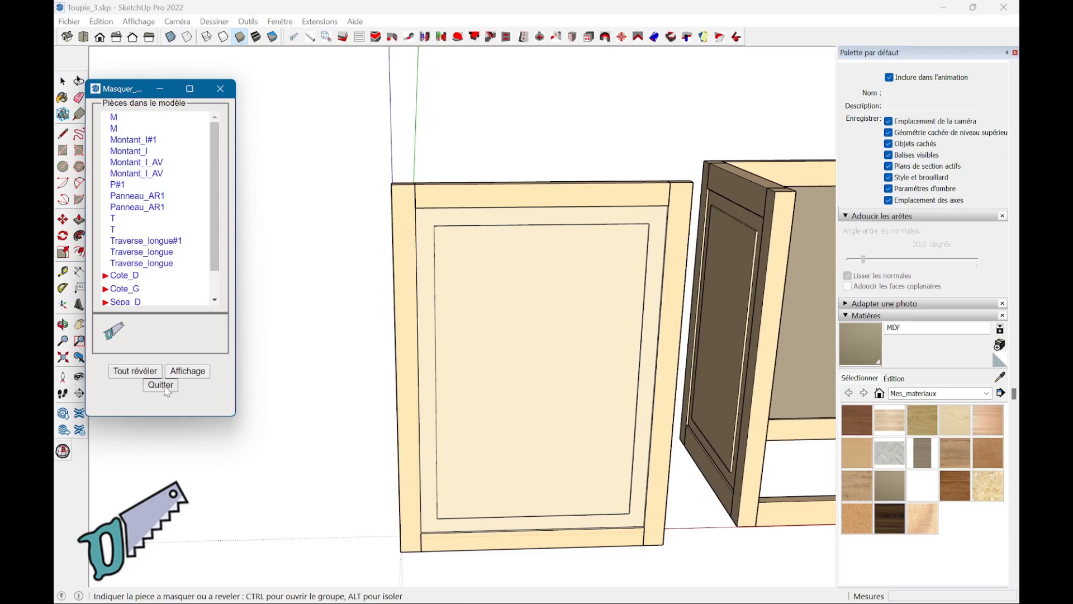
left_click(170, 386)
Step: Group all the door's frame parts with its panel and rename the group Porte_bas
scroll(318, 412, "down", 3)
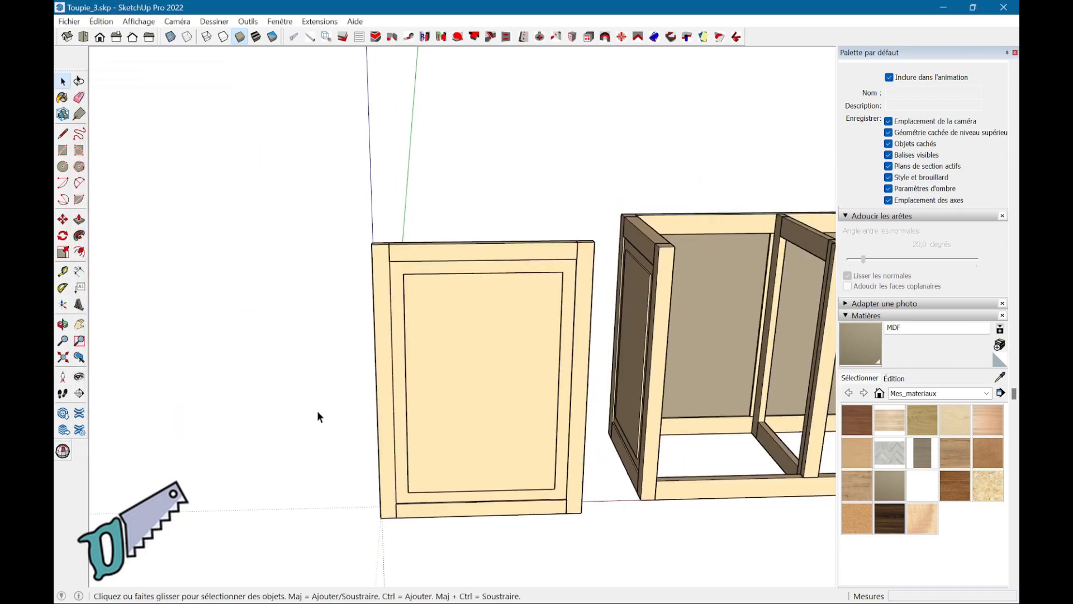
mouse_move(348, 205)
left_mouse_down()
mouse_move(605, 576)
mouse_move(606, 566)
left_mouse_up()
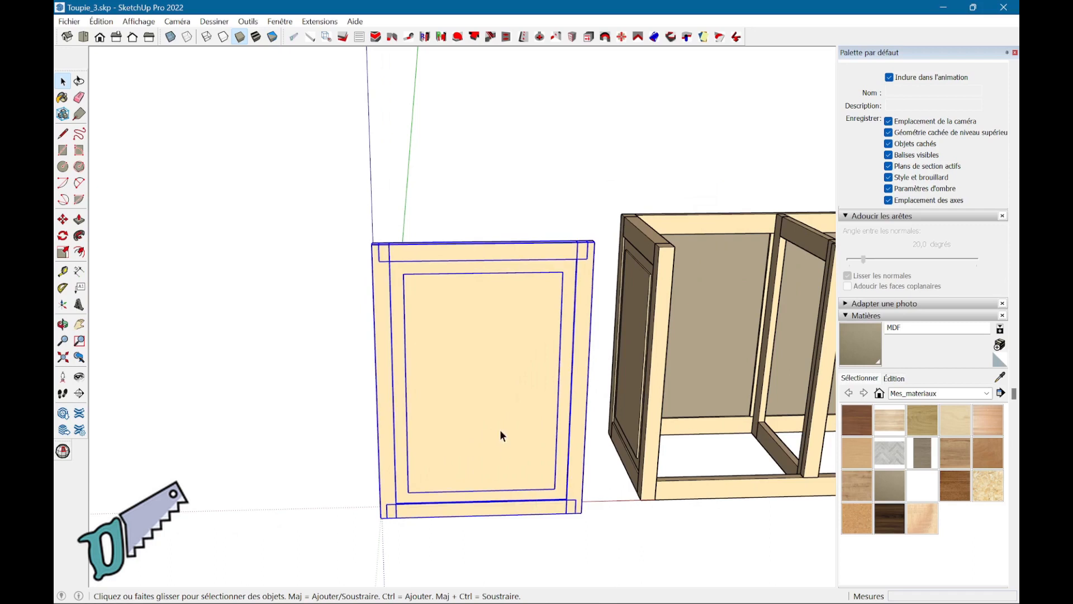
right_click(485, 394)
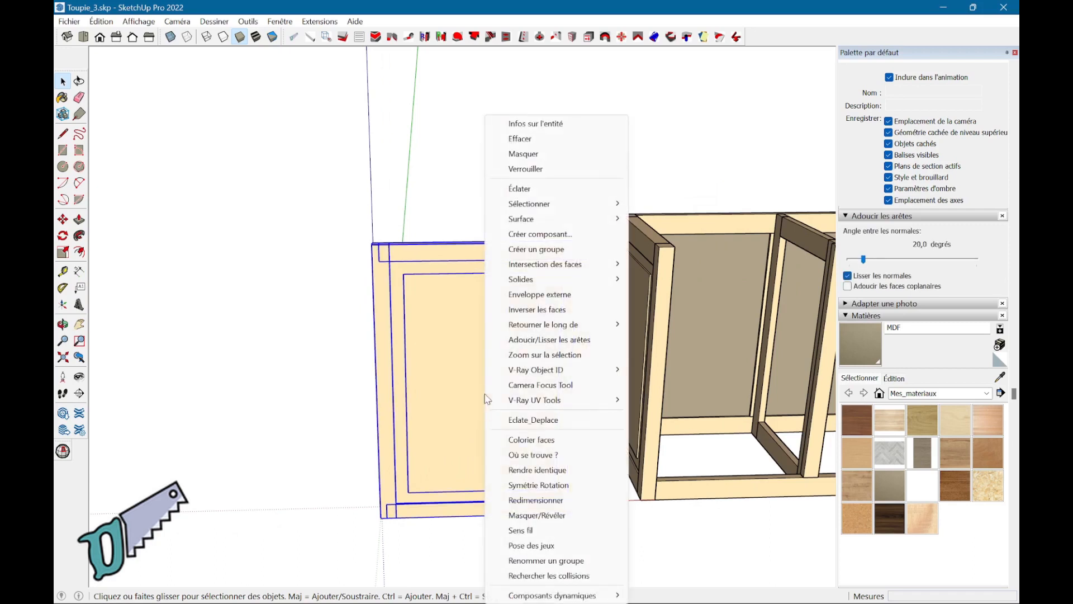
left_click(535, 249)
right_click(480, 429)
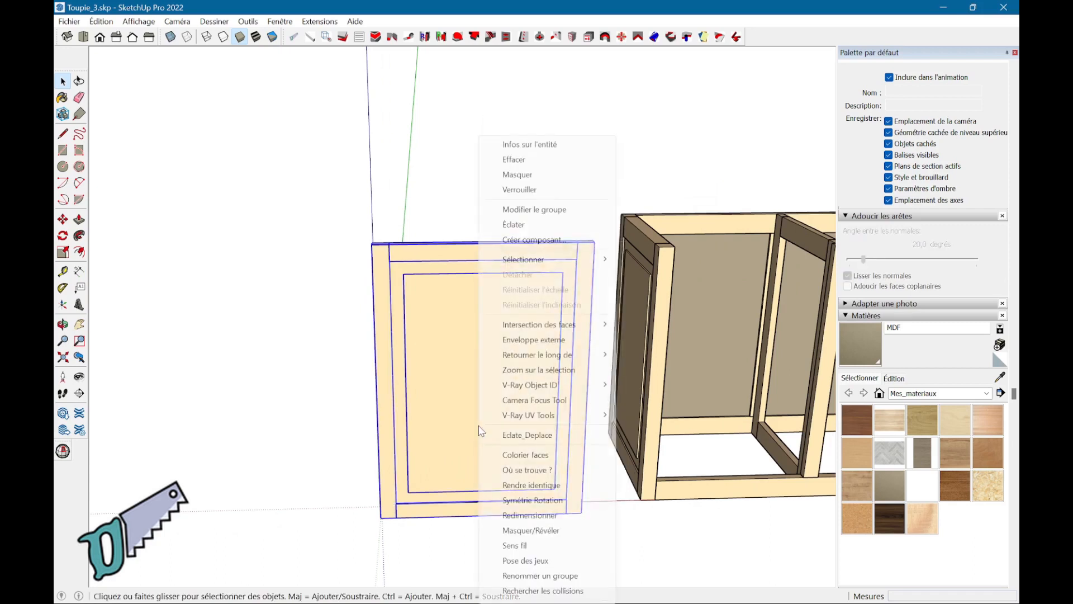
left_click(540, 576)
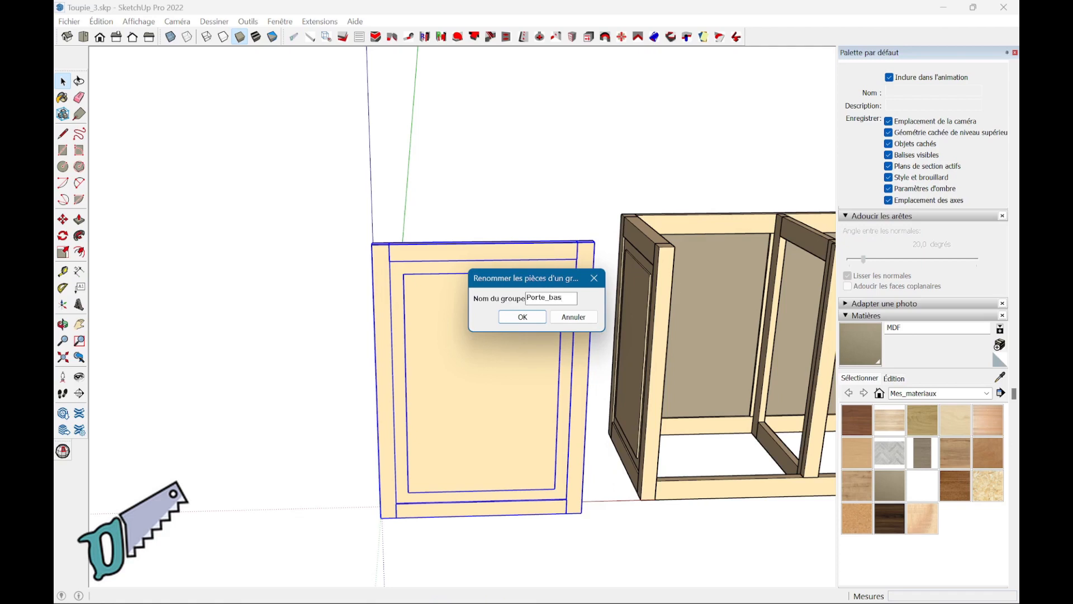
left_click(523, 317)
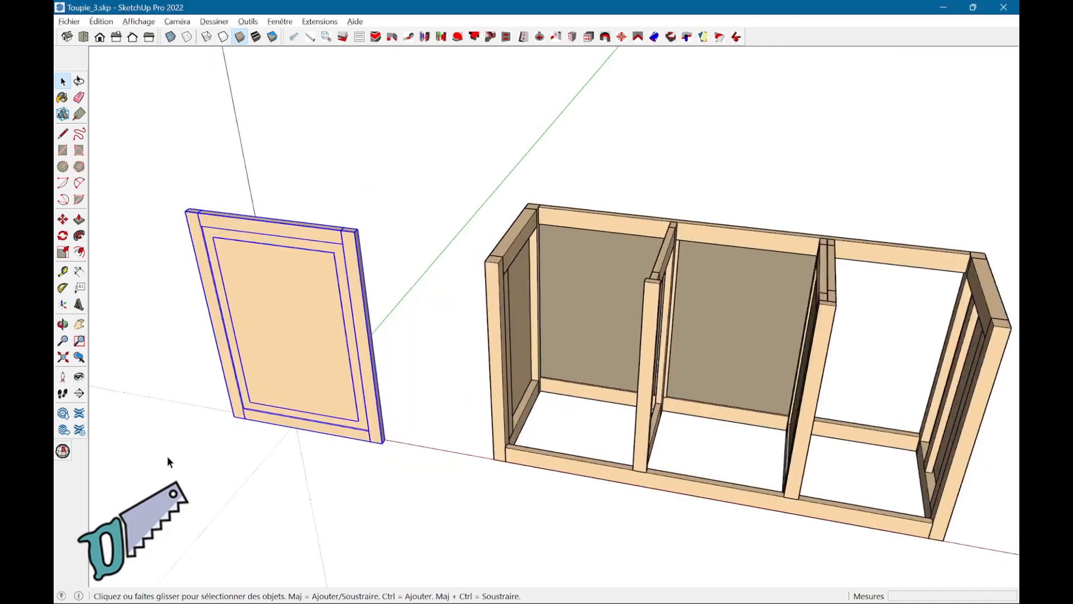
Step: Move the door group by its lower inner corner onto the end of the cabinet's long lower front rail, beside the end upright
key("m")
left_click(252, 407)
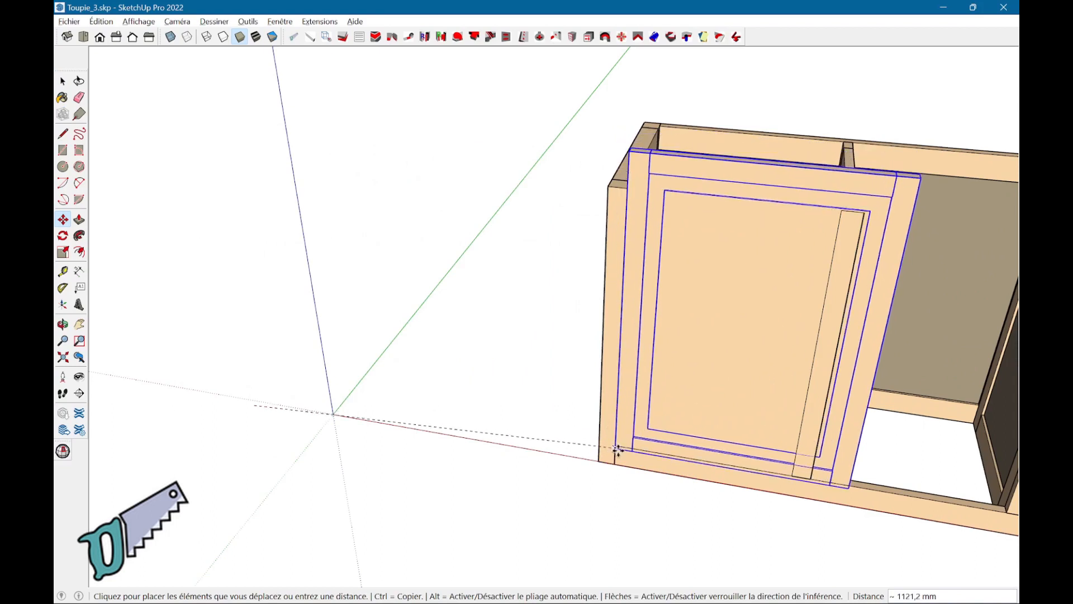
scroll(617, 448, "up", 4)
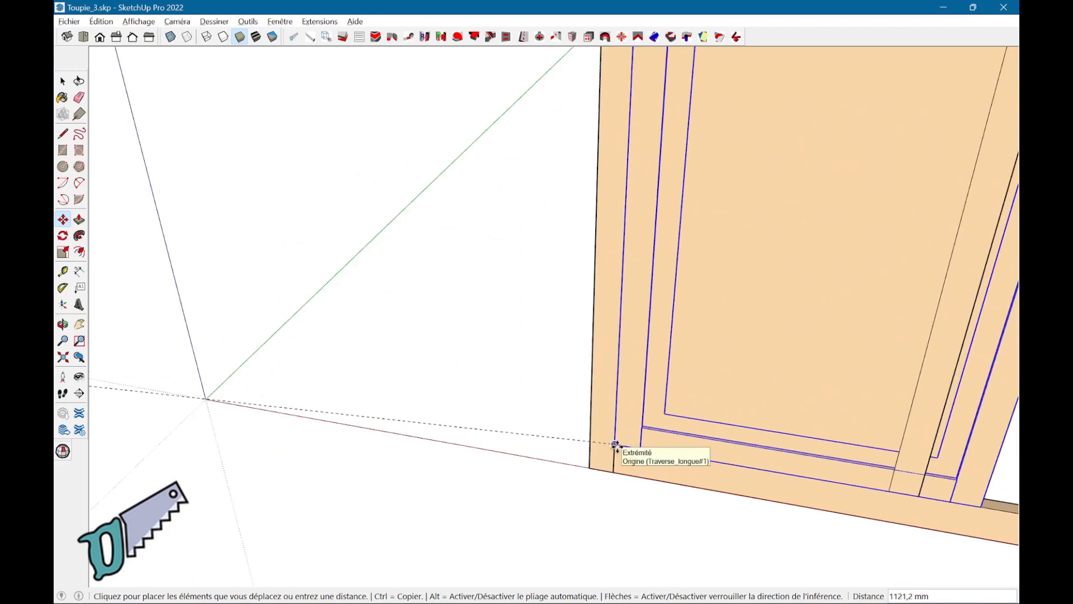
left_click(617, 447)
scroll(612, 448, "down", 6)
middle_click_drag(683, 412, 539, 485)
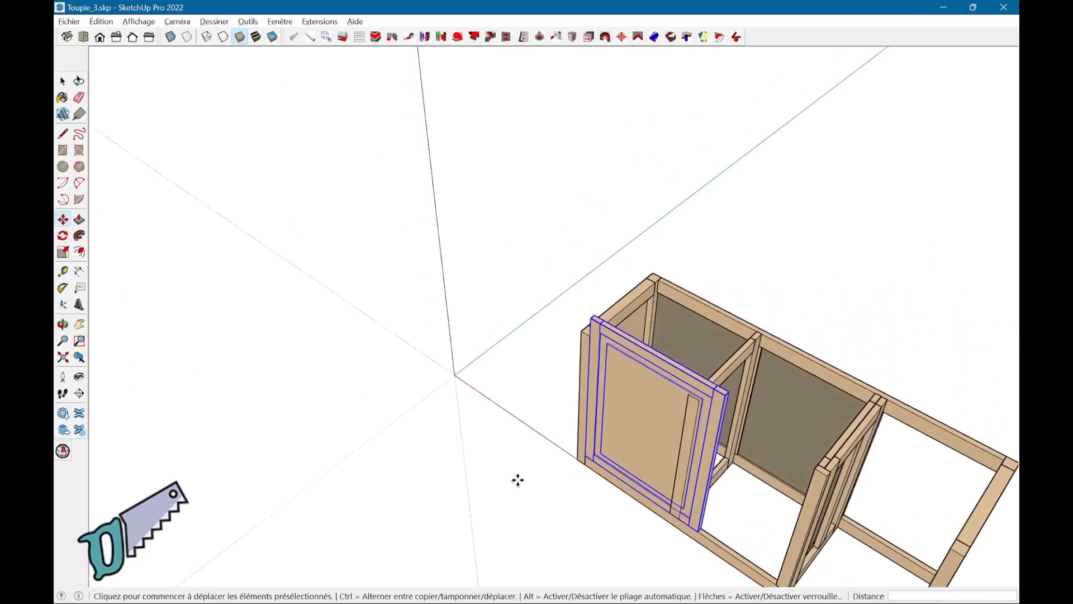
key("space")
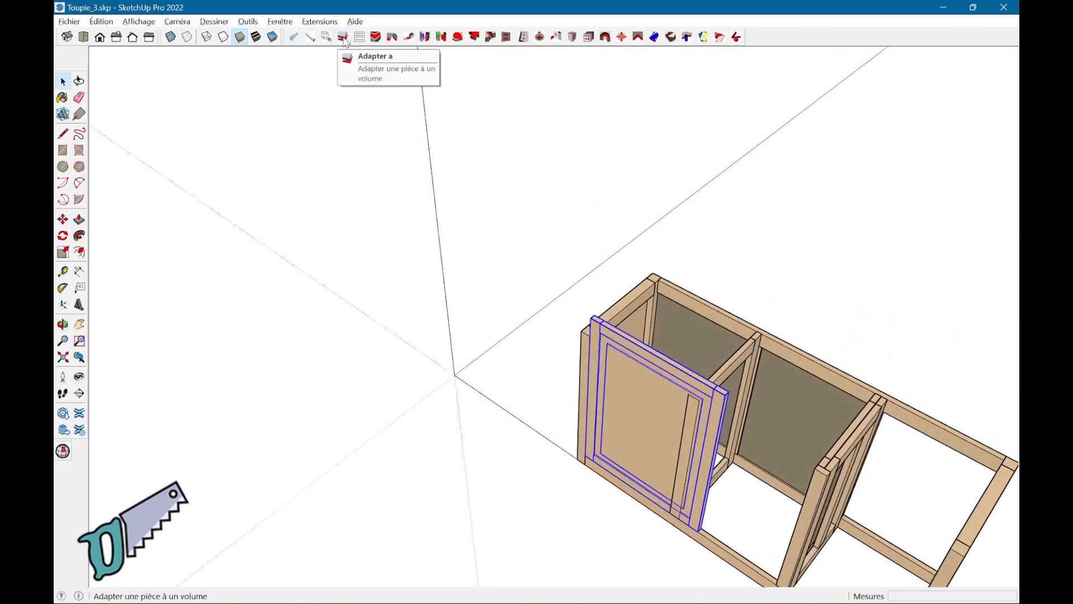
Step: Fit the door's width to the near edge of the intermediate front upright with Adapter a, using X-ray display temporarily
left_click(343, 37)
scroll(671, 439, "up", 8)
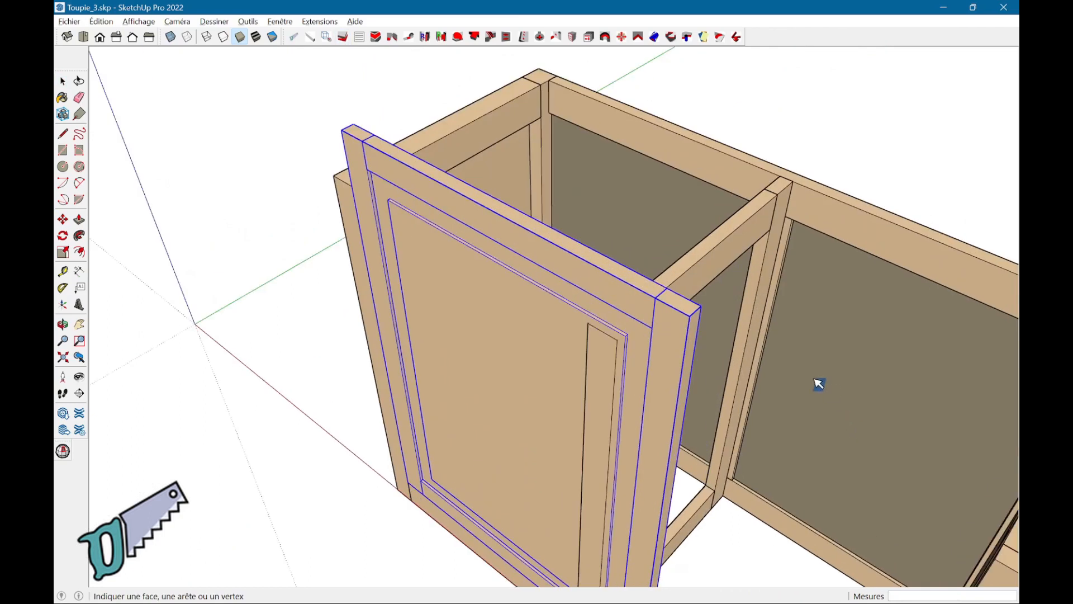
scroll(667, 310, "up", 5)
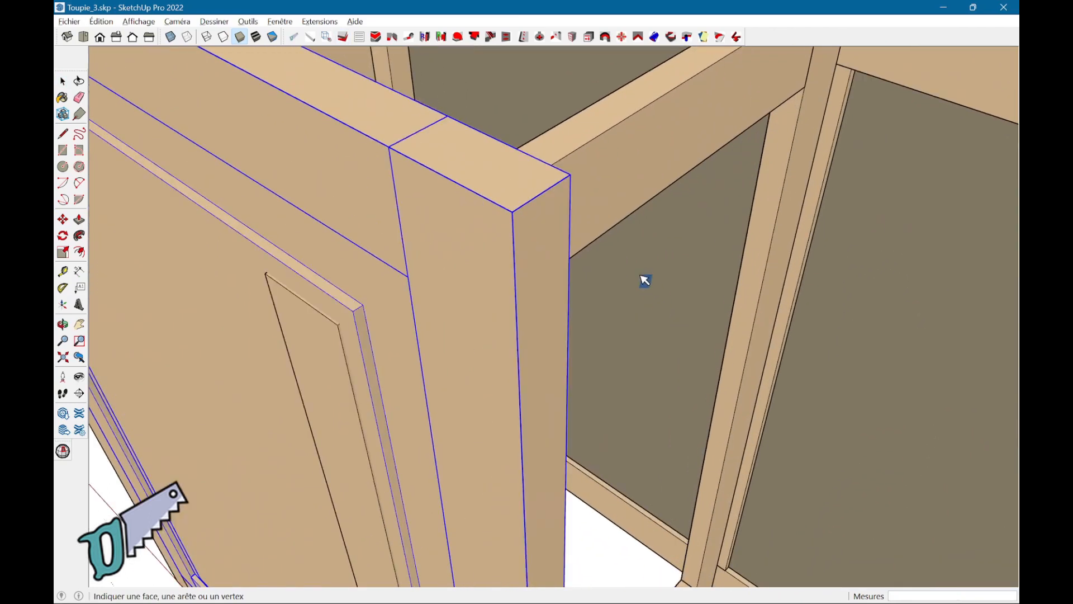
left_click(540, 194)
left_click(171, 42)
middle_click_drag(184, 61, 504, 148)
scroll(458, 244, "down", 2)
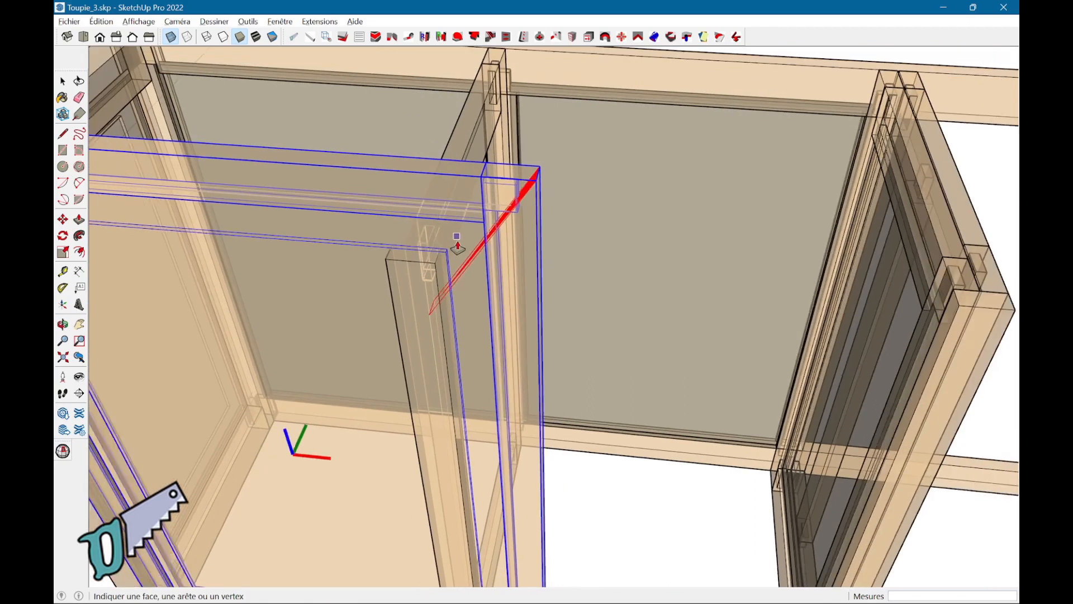
scroll(403, 254, "up", 2)
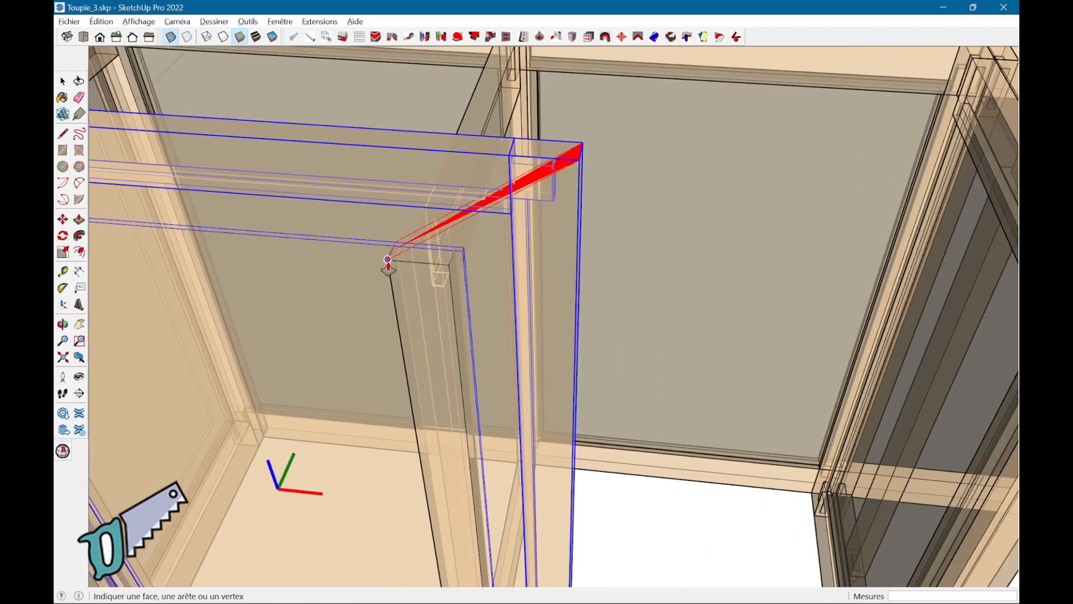
left_click(395, 261)
key("space")
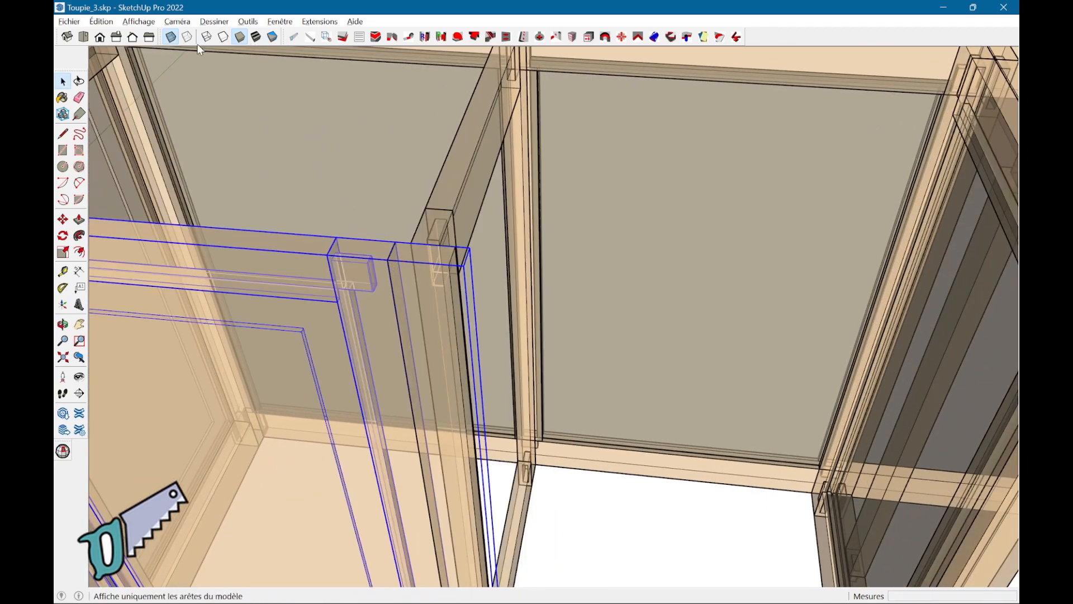
left_click(171, 37)
scroll(332, 202, "down", 3)
middle_click_drag(333, 202, 362, 105)
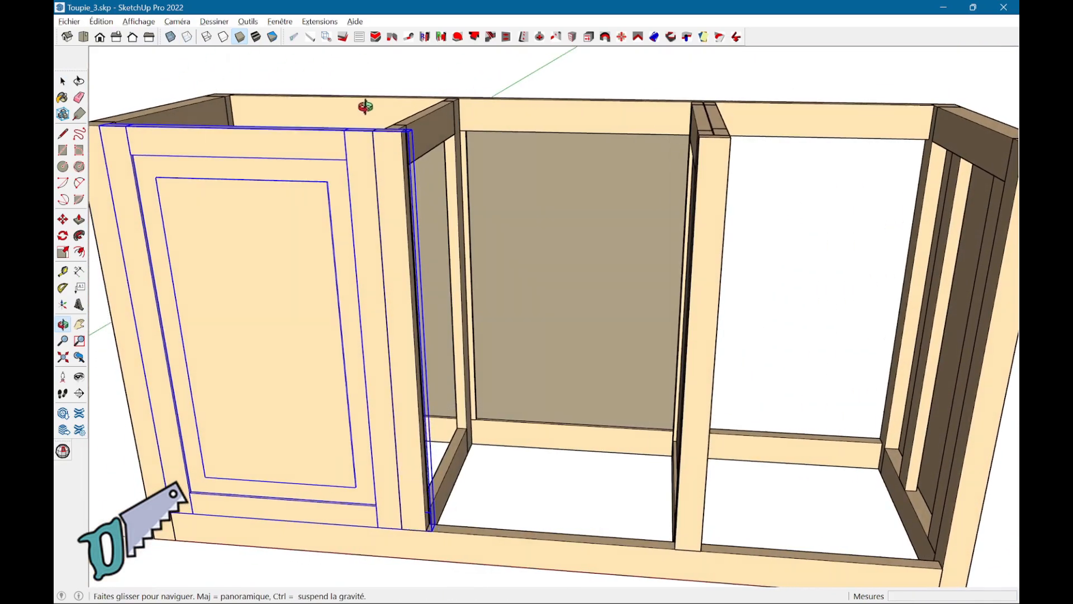
left_click(276, 578)
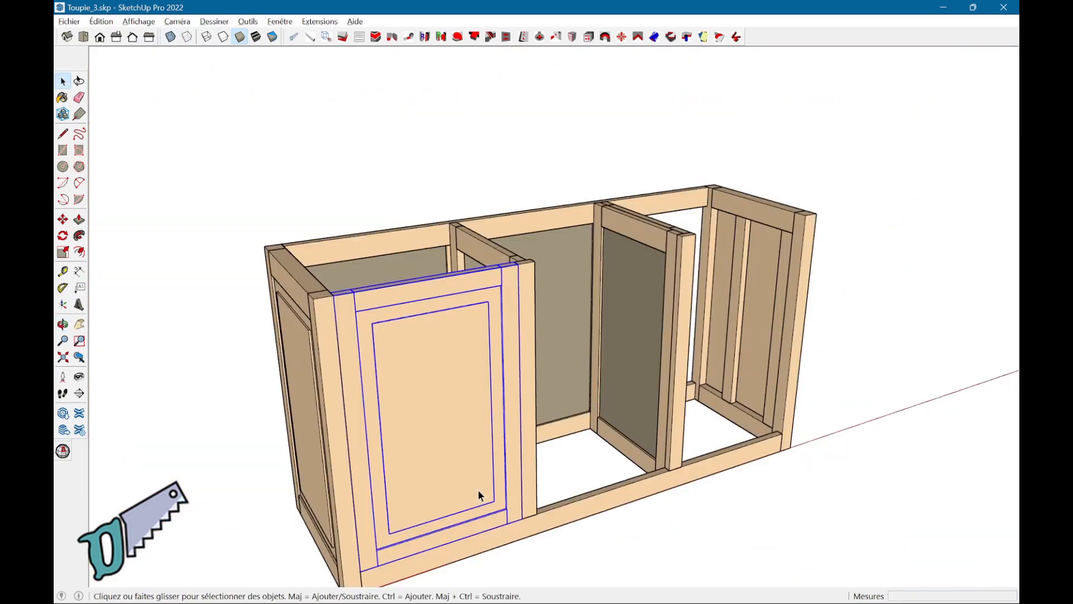
Step: Copy the Porte_bas door from its lower corner into the neighbouring front opening, against the next upright
key("m")
left_click(521, 517)
key("ctrl")
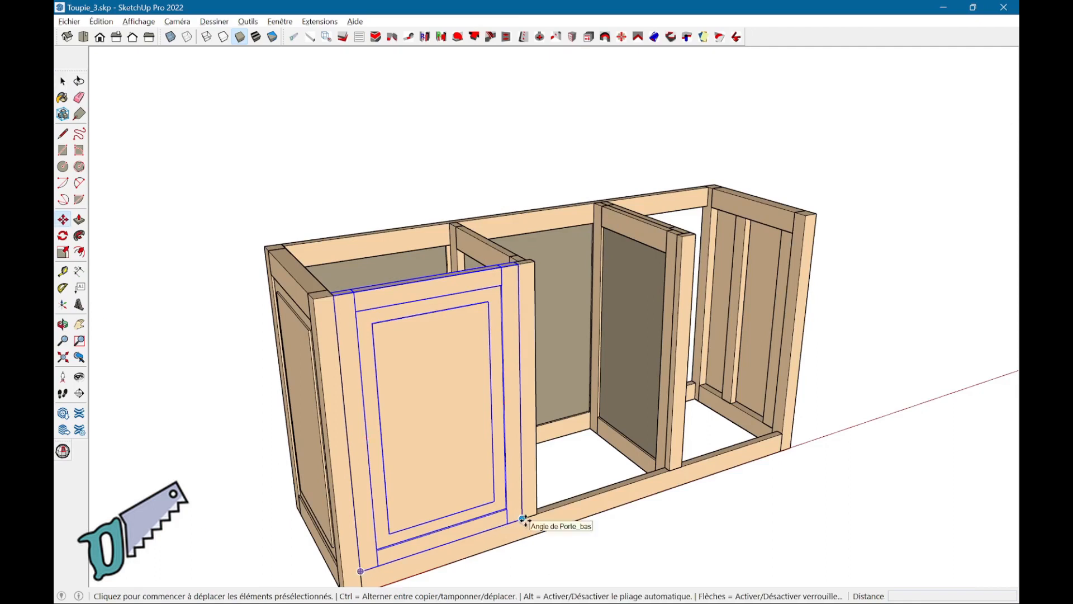
left_click(670, 465)
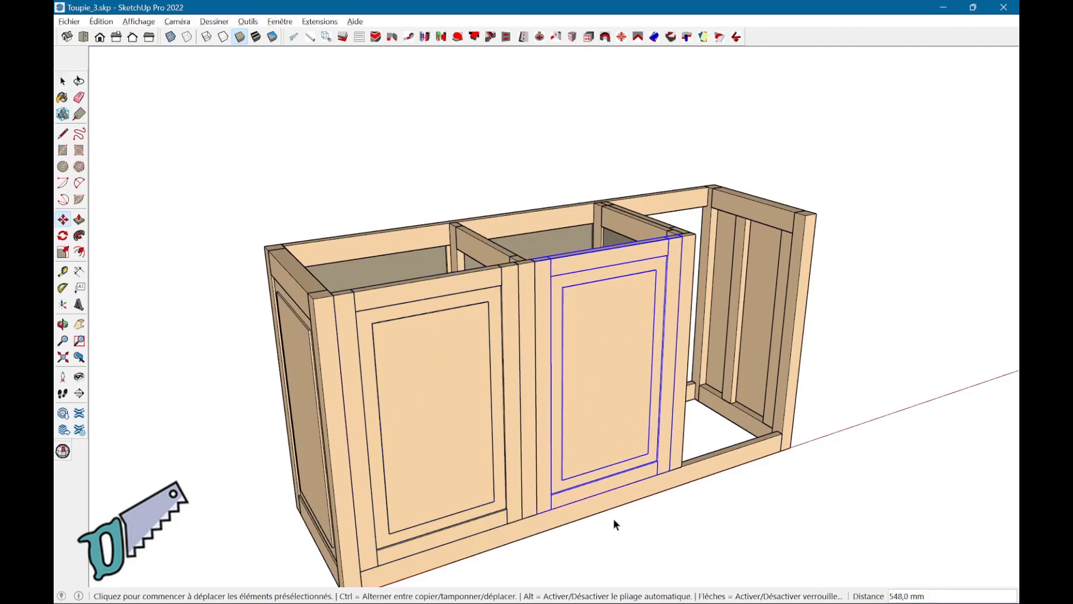
key("space")
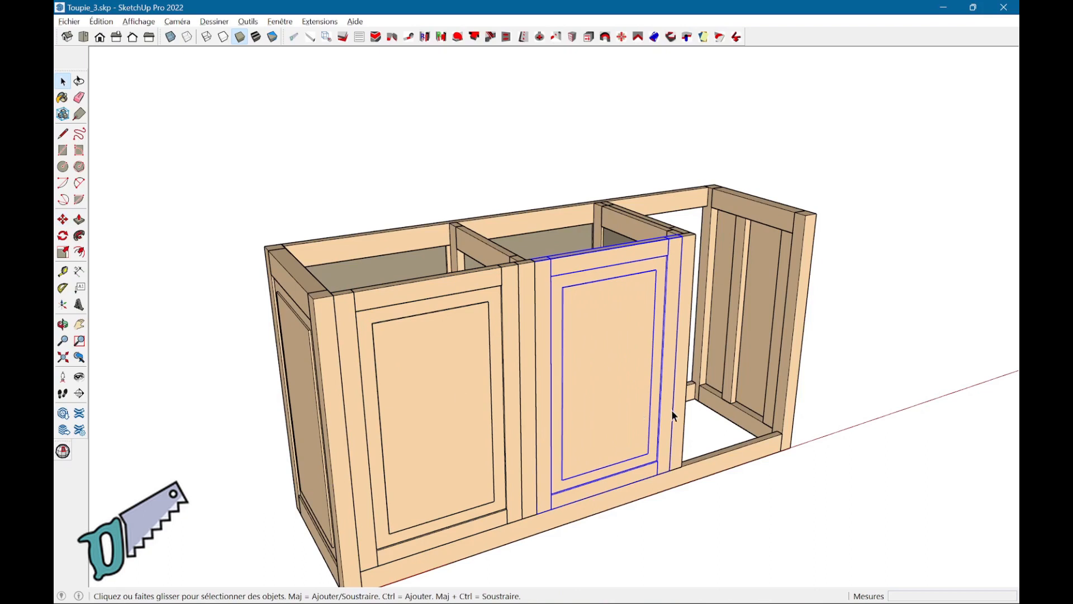
Step: Hide the front upright between the two doors
left_click(534, 484)
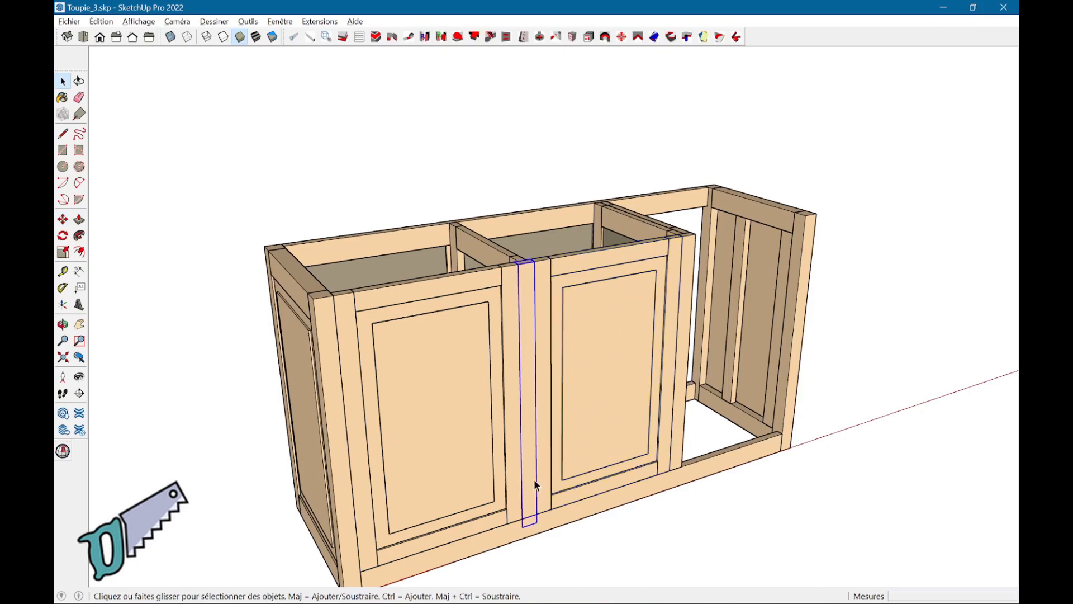
right_click(535, 485)
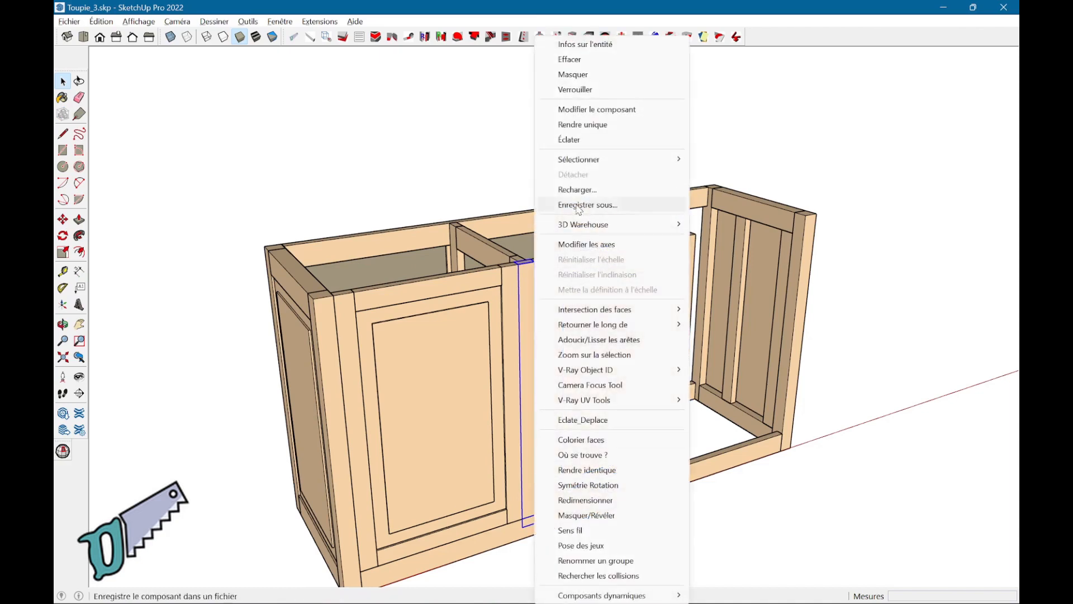
left_click(573, 74)
middle_click_drag(604, 329, 654, 381)
scroll(565, 488, "up", 10)
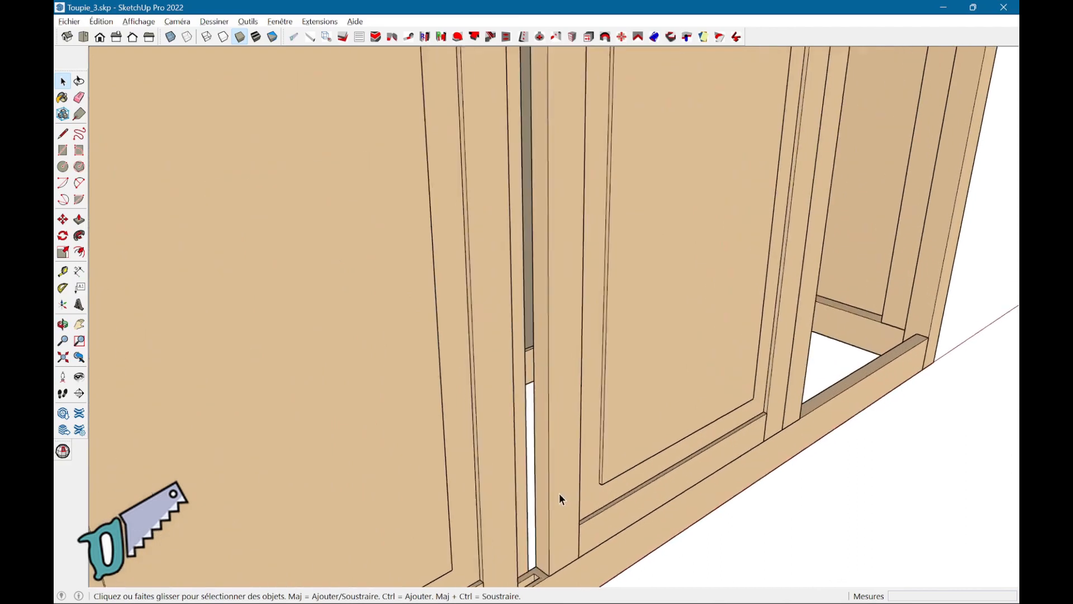
Step: Flip the second door across its width with Symétrie Rotation and quit the tool
right_click(538, 511)
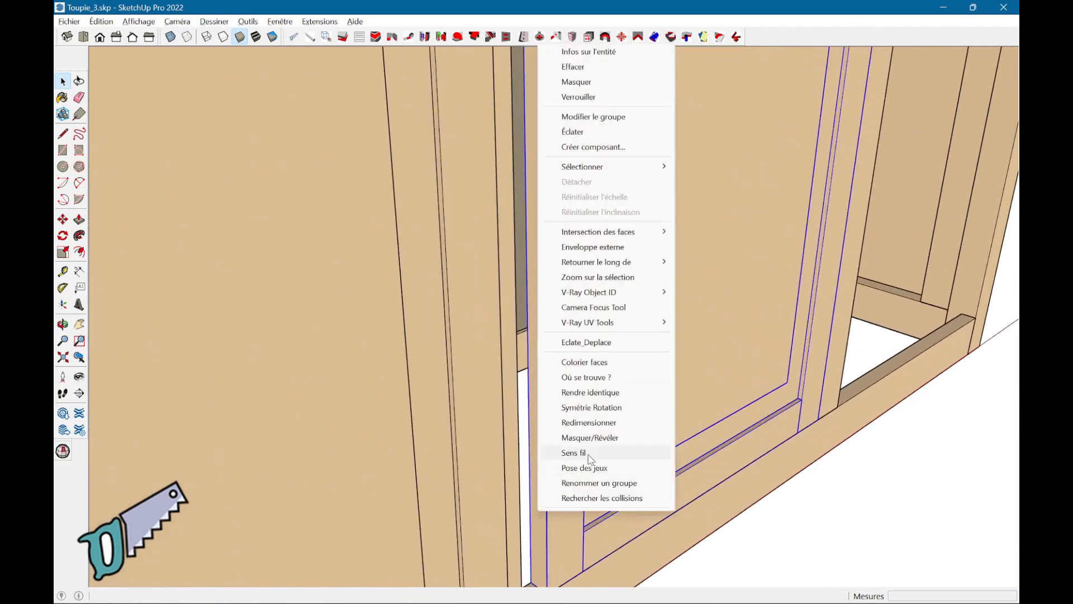
left_click(613, 408)
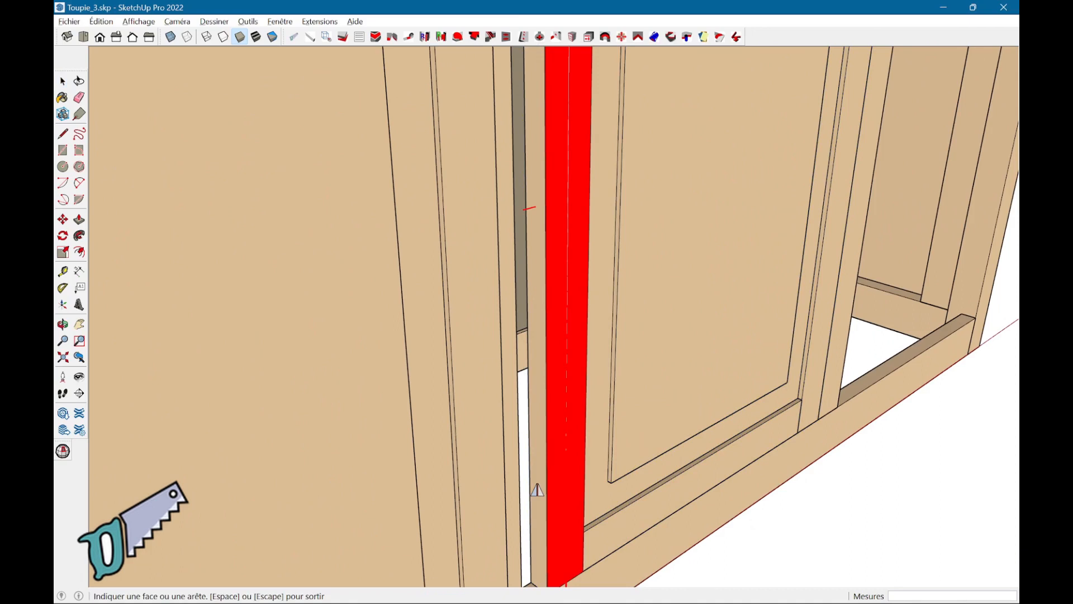
key("ctrl")
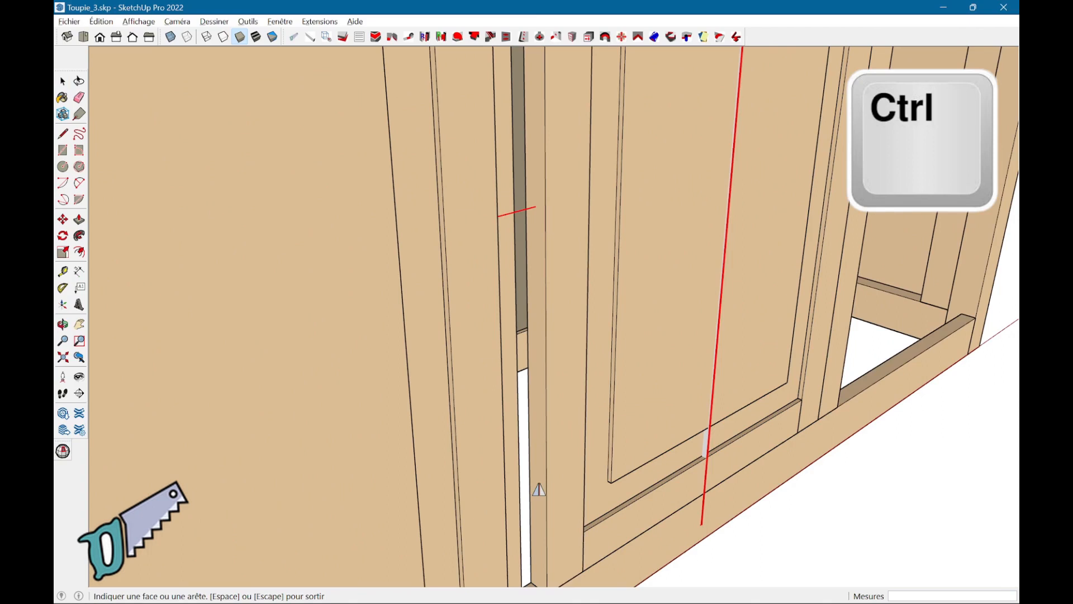
scroll(539, 490, "down", 6)
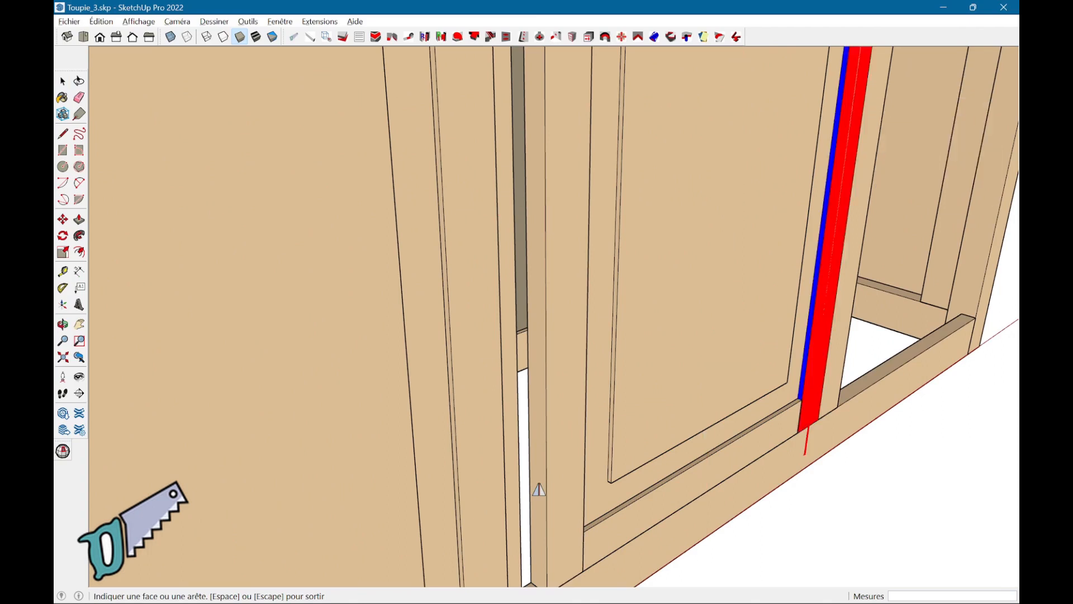
scroll(539, 490, "down", 3)
key("space")
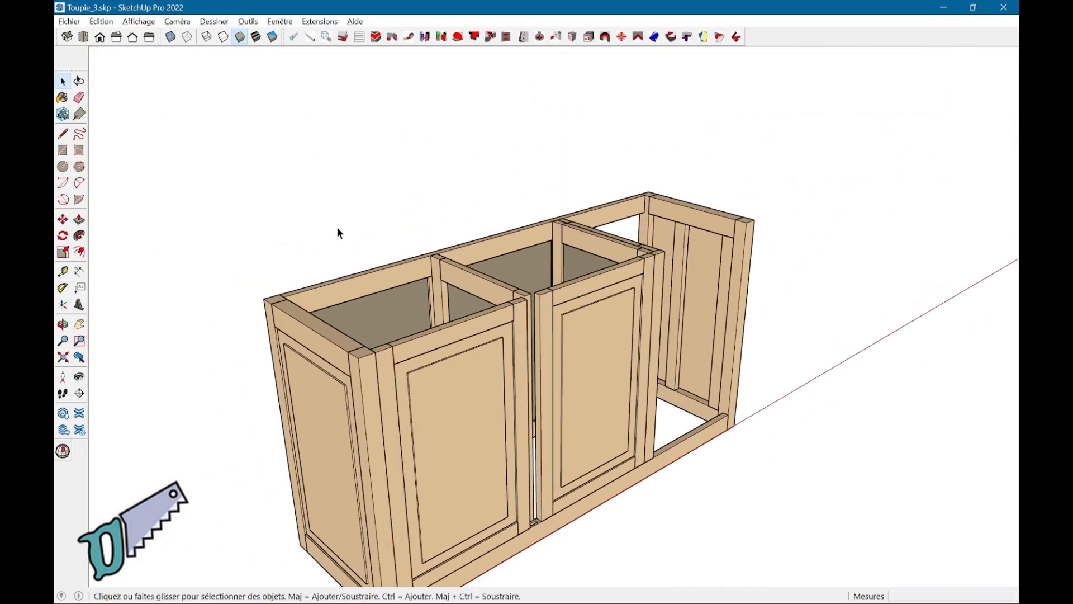
Step: Reveal all hidden parts of the cabinet
left_click(98, 23)
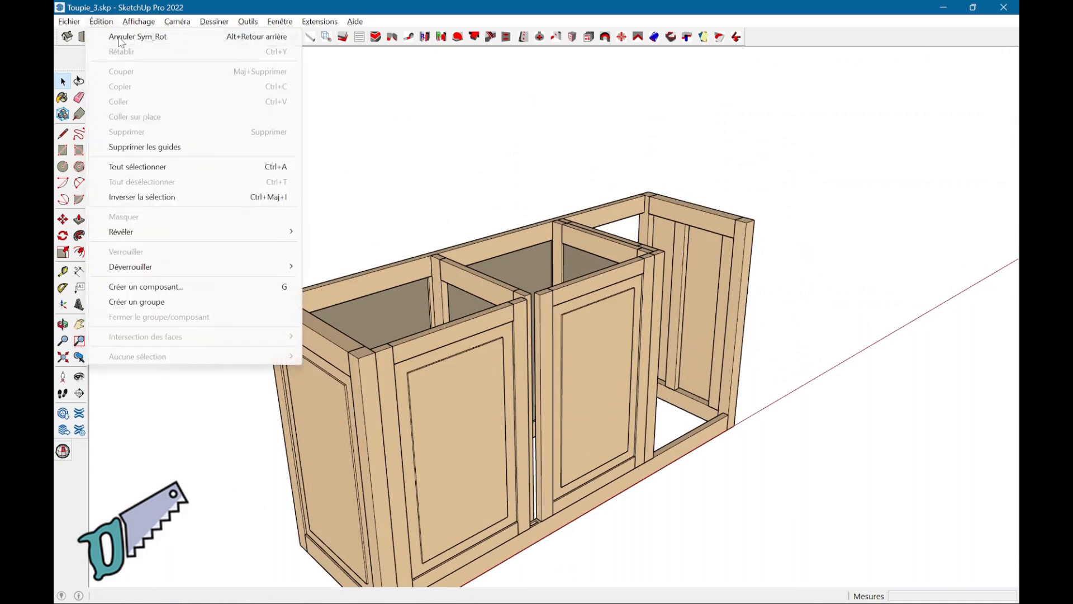
mouse_move(144, 235)
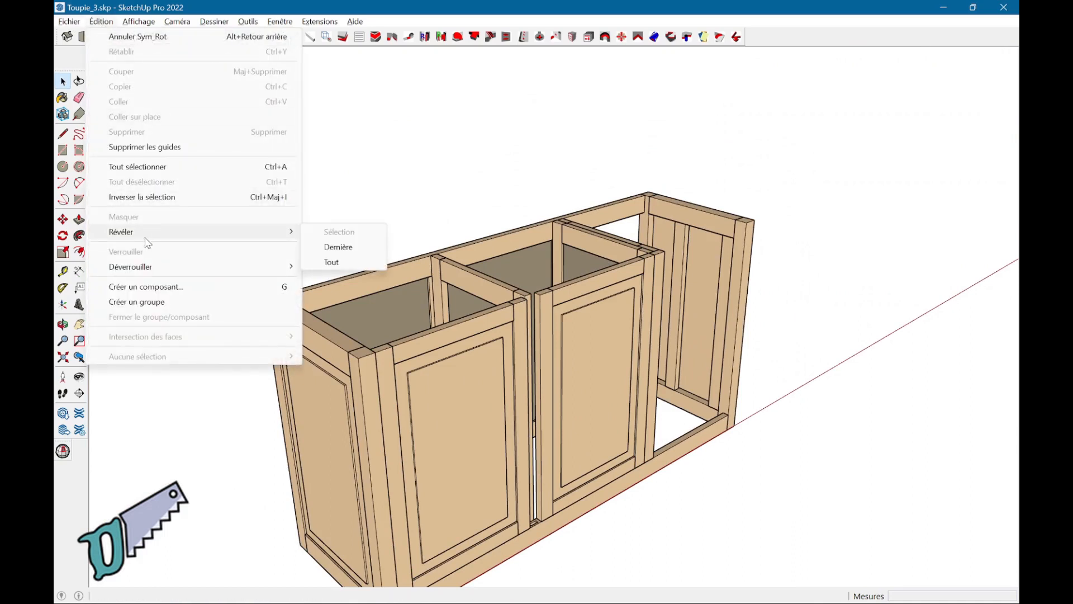
left_click(332, 262)
key("o")
left_click_drag(615, 424, 551, 451)
key("space")
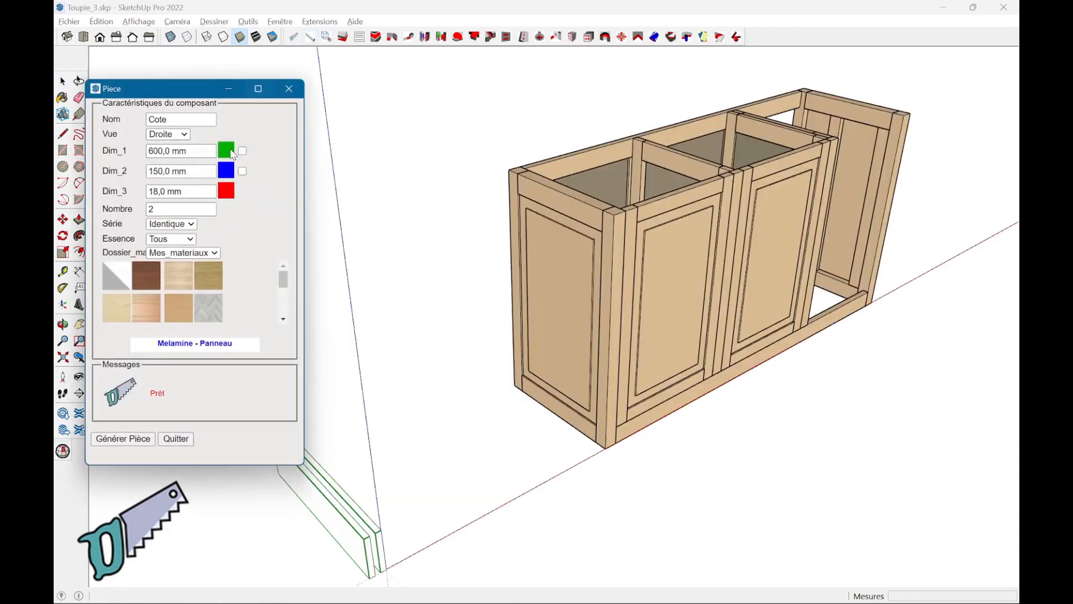
Step: Name the new piece Lame and set its view to Face
double_click(190, 122)
type("Lame")
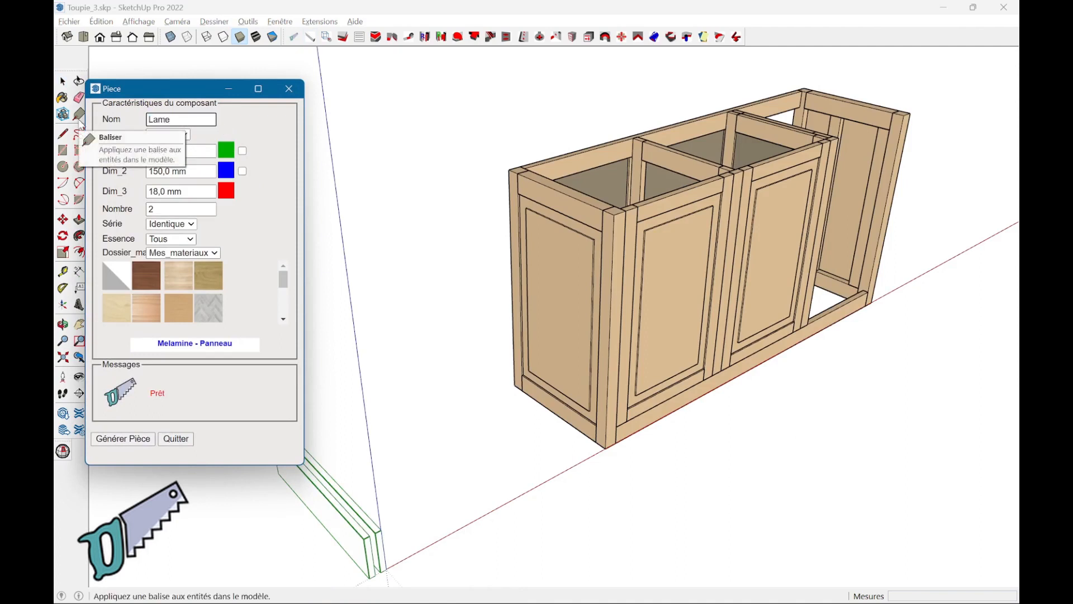
key("Tab")
left_click(185, 135)
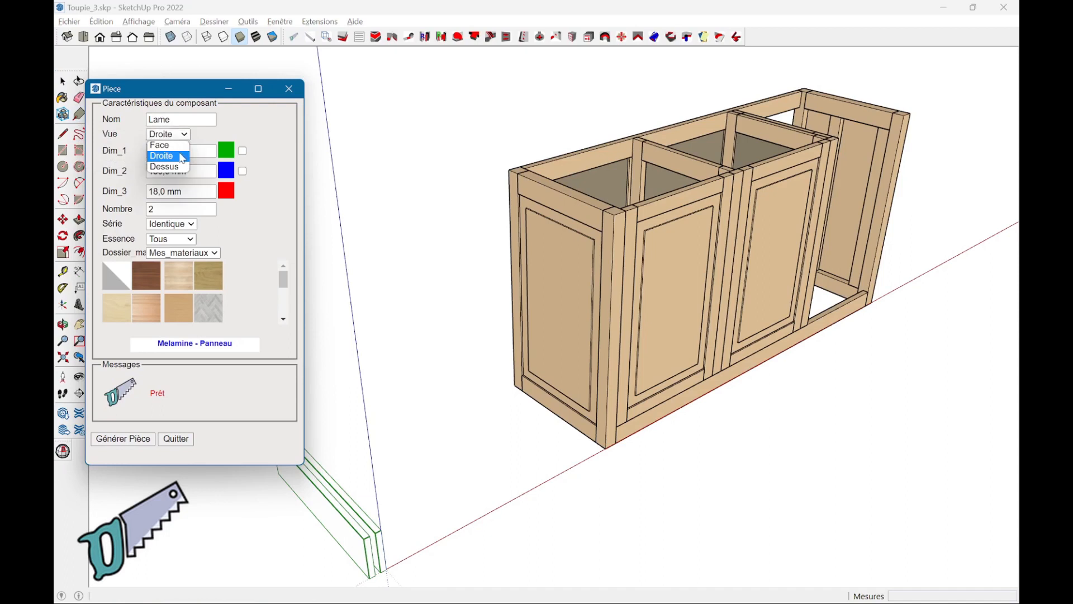
left_click(162, 145)
Step: Set the Lame piece to 1700 mm by 140 mm by 24 mm with a quantity of 1
left_click_drag(196, 151, 150, 150)
type("17")
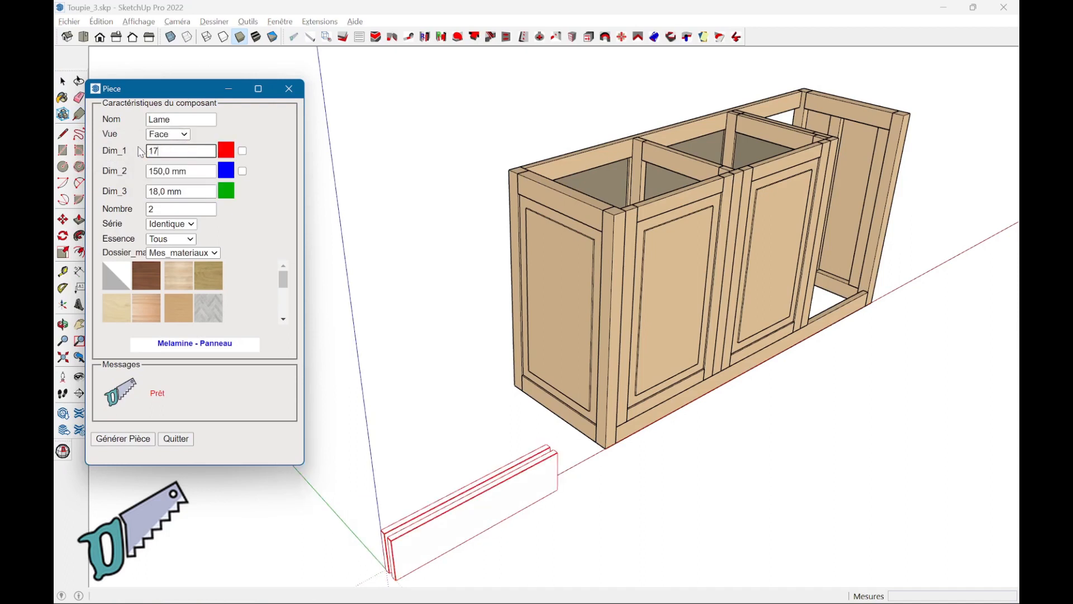
type("00")
key("Tab")
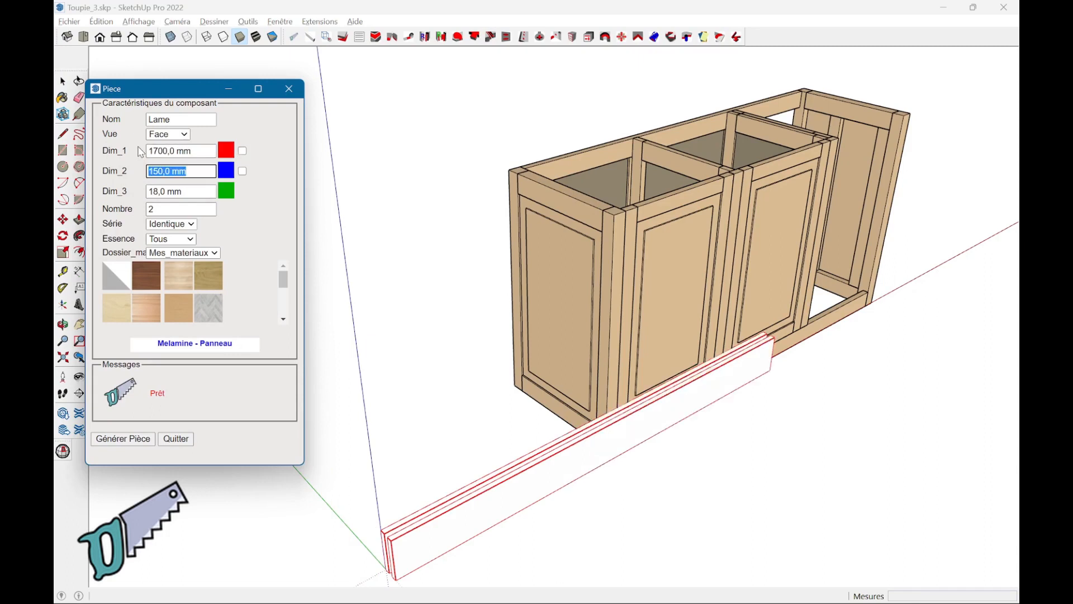
type("140")
key("Tab")
type("2")
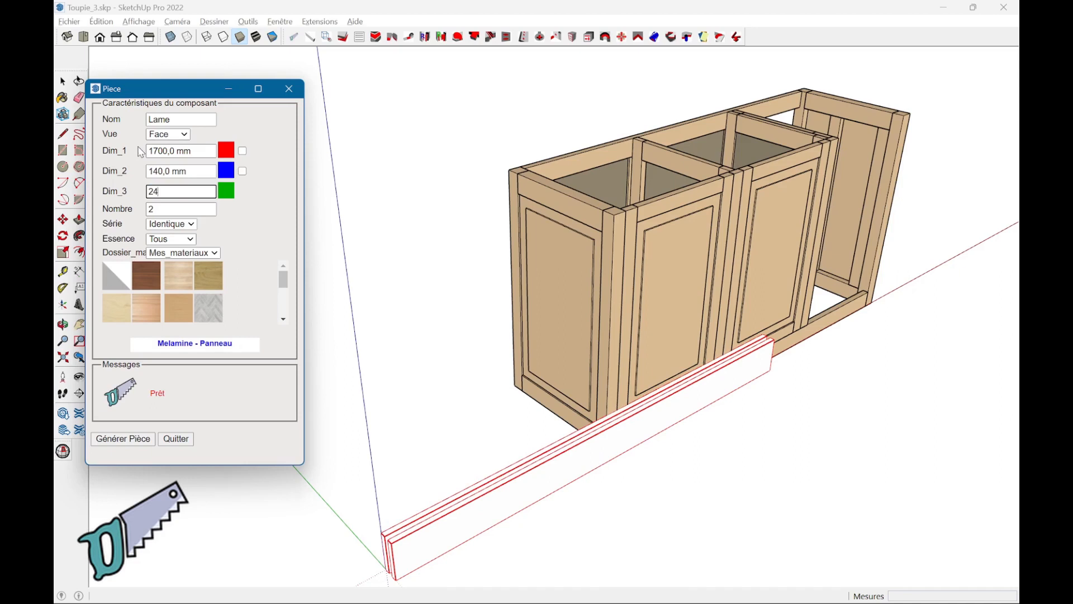
key("Tab")
type("1")
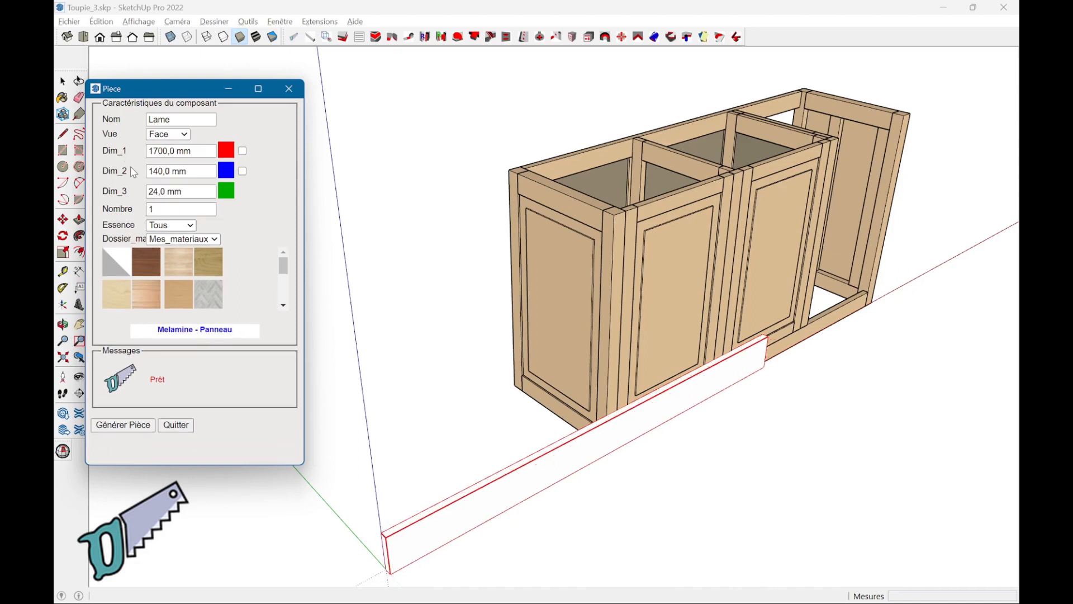
Step: Give the Lame piece the Pin - Massif material, switch its view to Dessus, generate it and quit the piece tool
scroll(177, 292, "down", 2)
left_click(178, 292)
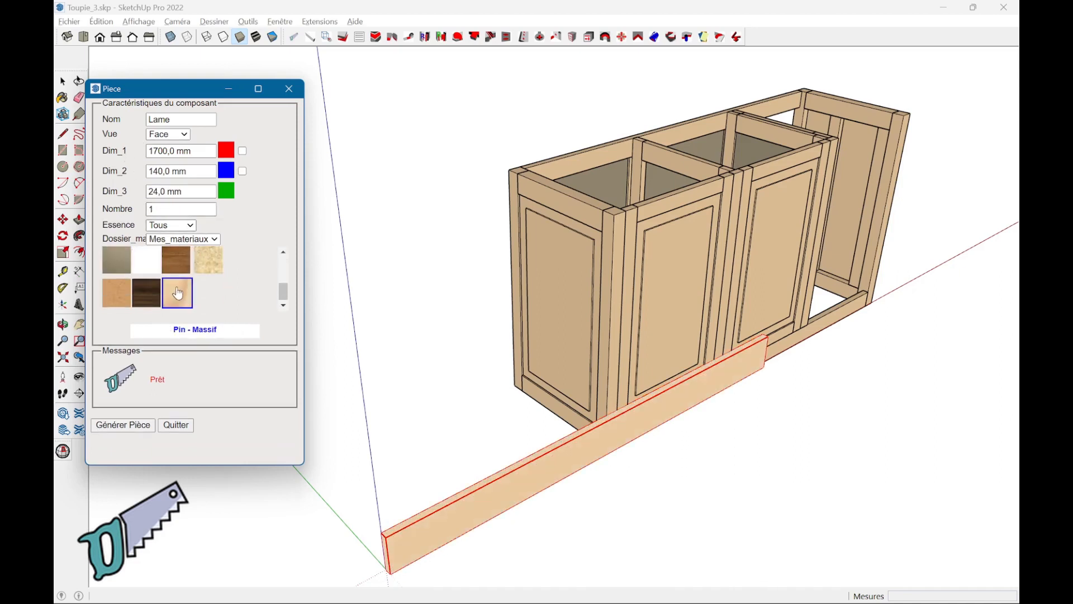
left_click(179, 135)
left_click(172, 167)
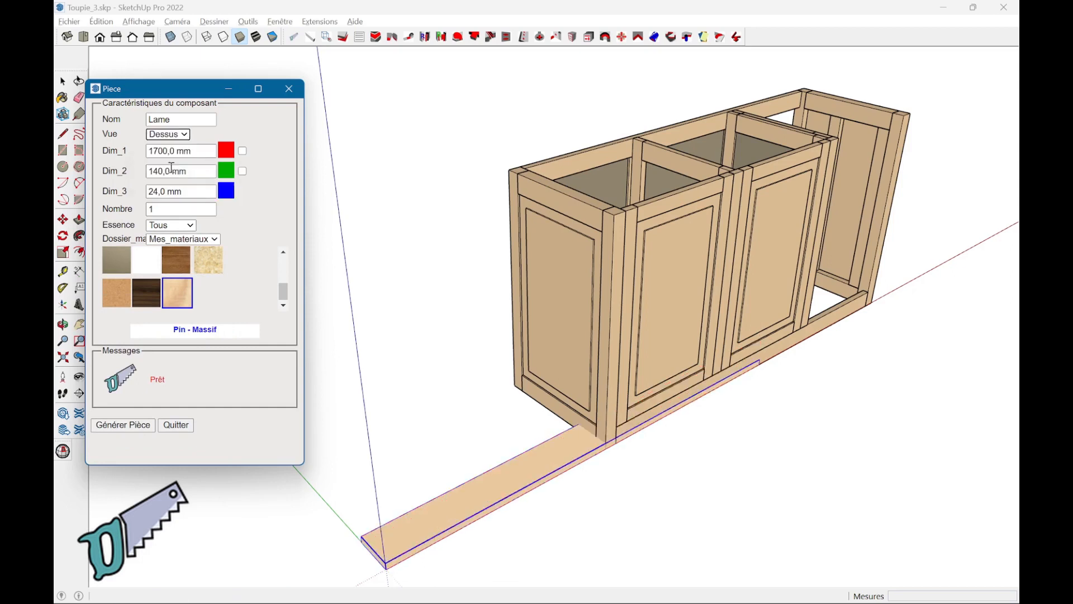
left_click(123, 425)
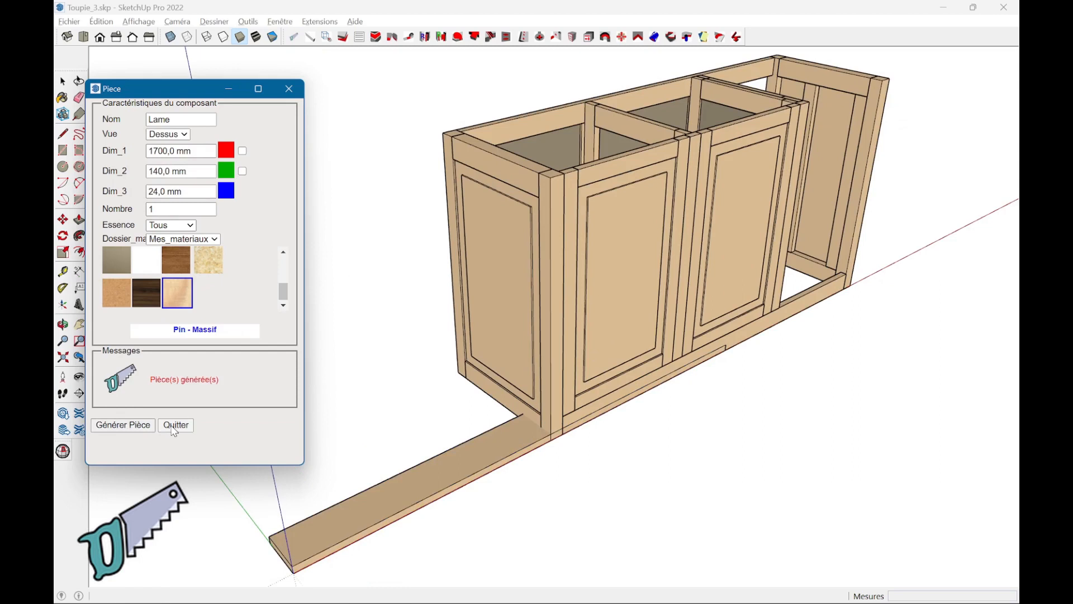
left_click(176, 425)
Step: Copy the Lame board 140 mm along the green axis, edge to edge, and multiply the copy by 3
middle_click_drag(263, 469, 511, 521)
left_click(520, 510)
scroll(532, 511, "up", 3)
key("m")
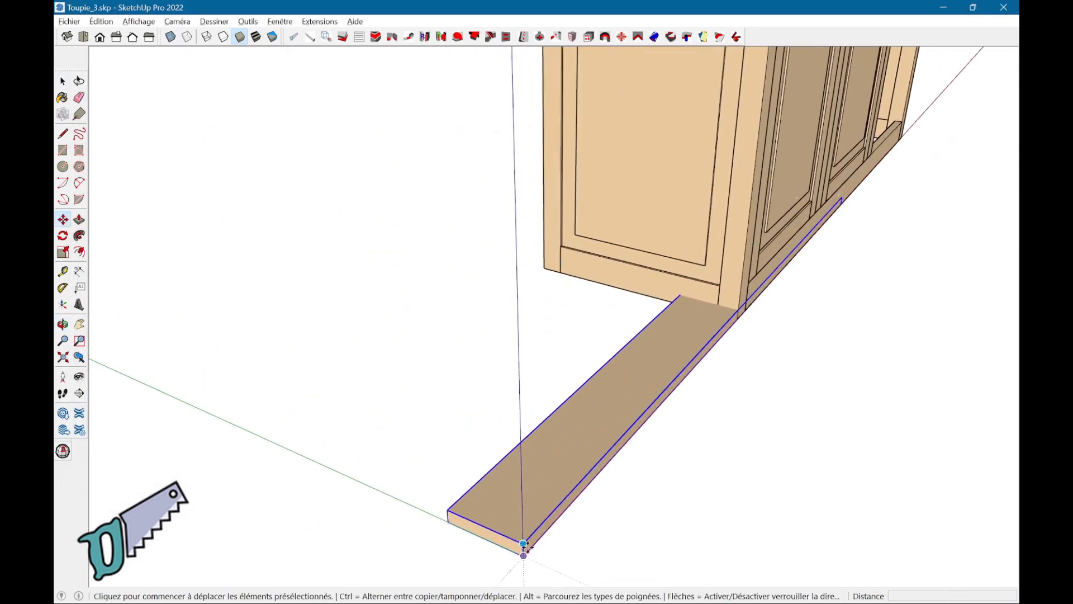
left_click(523, 544)
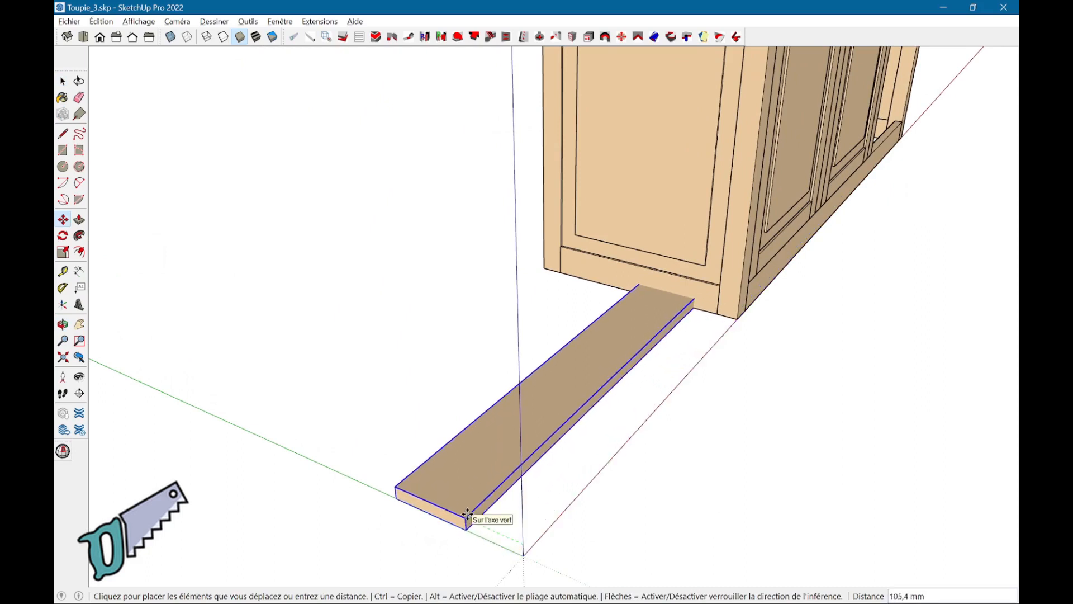
key("ctrl")
left_click(450, 508)
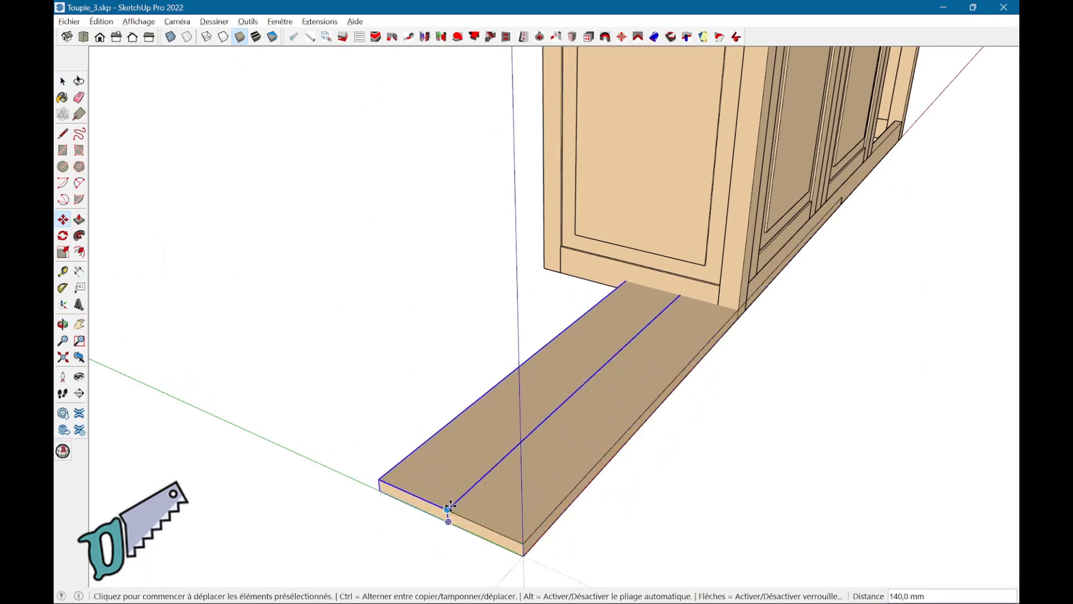
type("*3")
key("Return")
key("space")
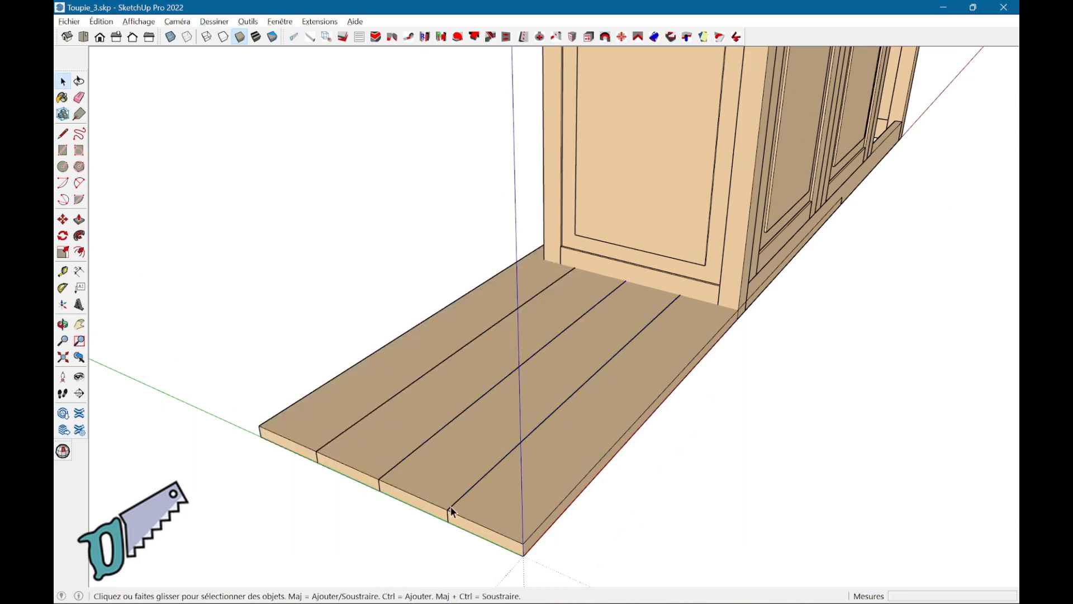
Step: Make the two outermost Lame boards of the set unique, the front one and the rear one
left_click(537, 511)
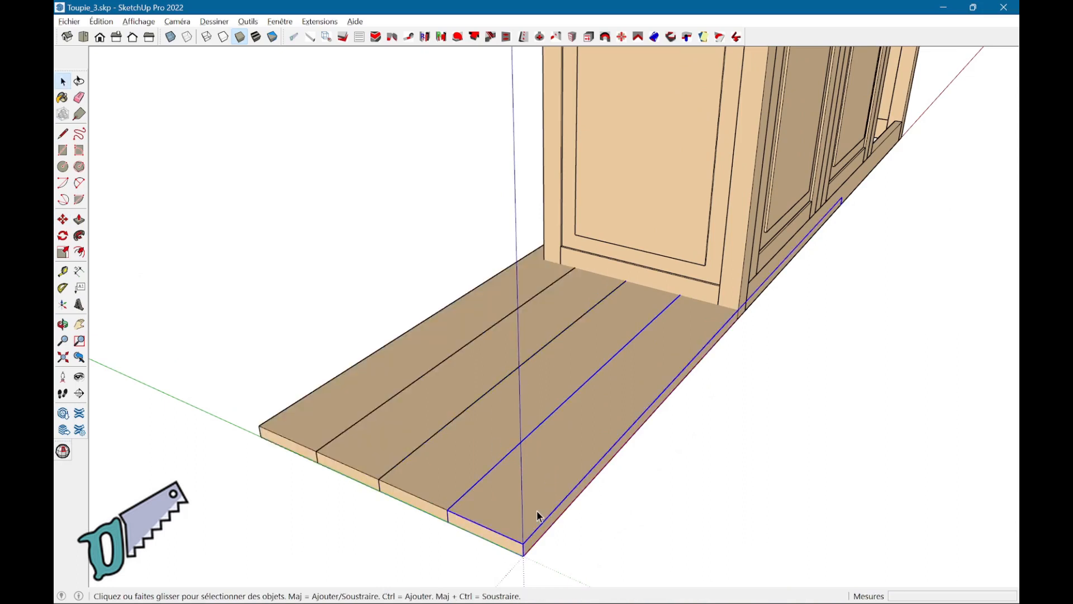
right_click(537, 511)
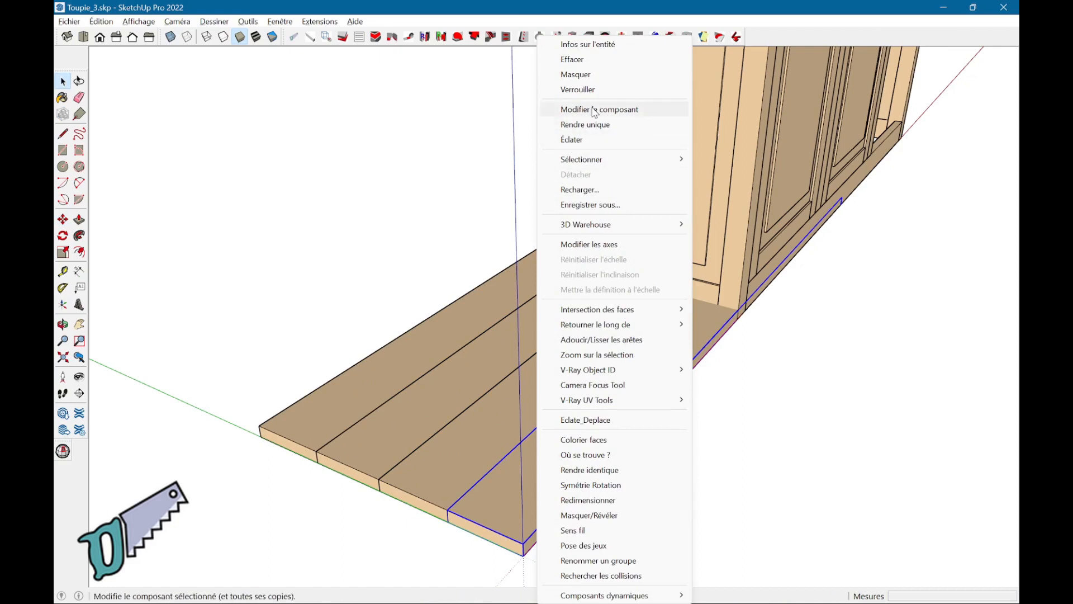
left_click(597, 125)
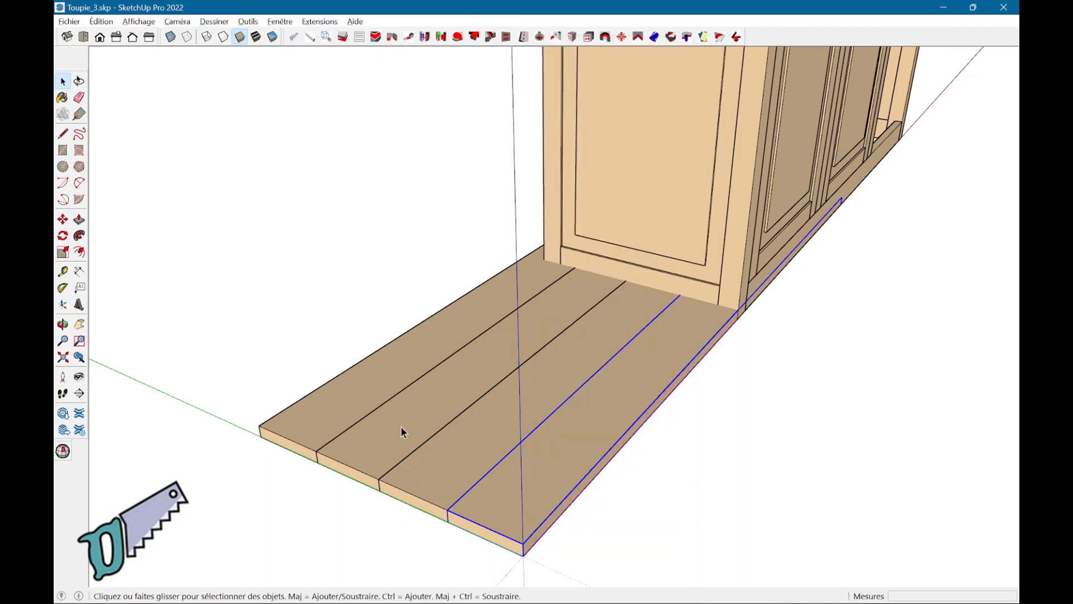
left_click(338, 415)
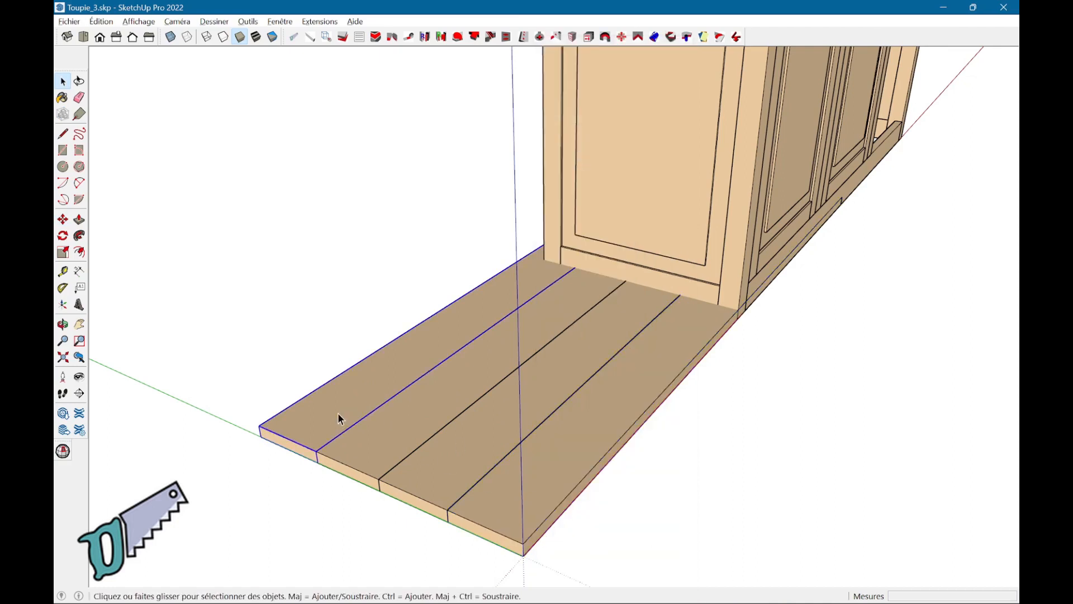
right_click(339, 414)
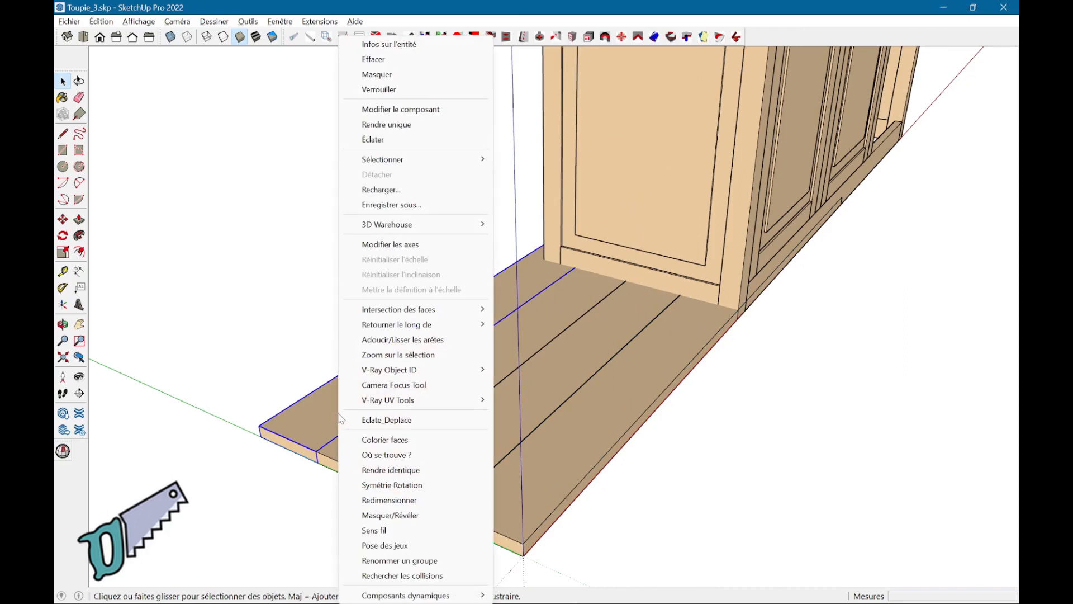
left_click(390, 126)
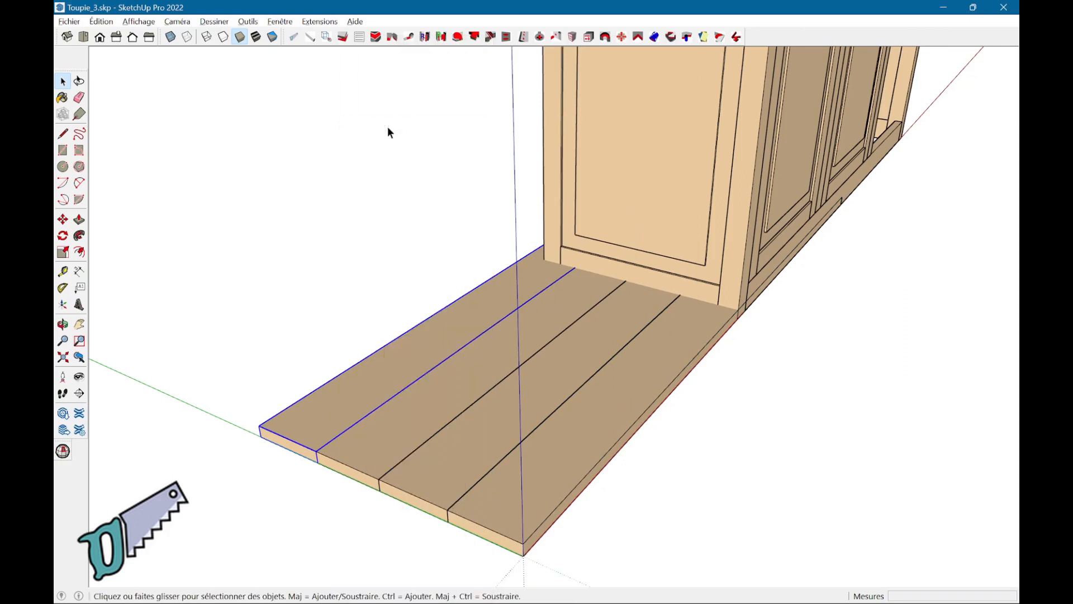
Step: Start the Bouvetage tool with the Rainure_fausse_languette type and set Epaulement1 and Epaulement2 to 40 mm
left_click(498, 42)
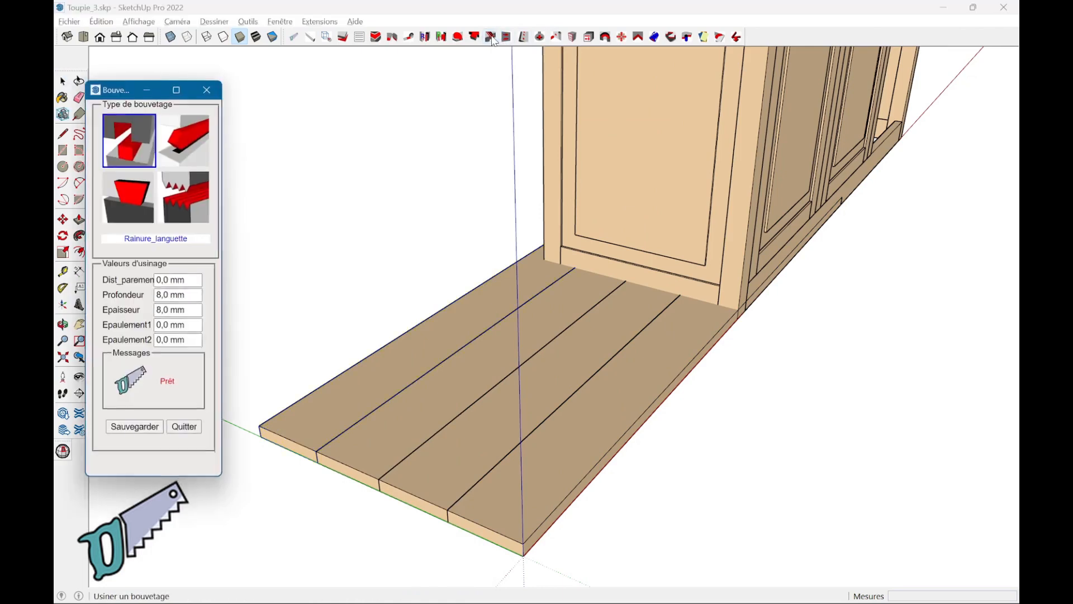
left_click(185, 143)
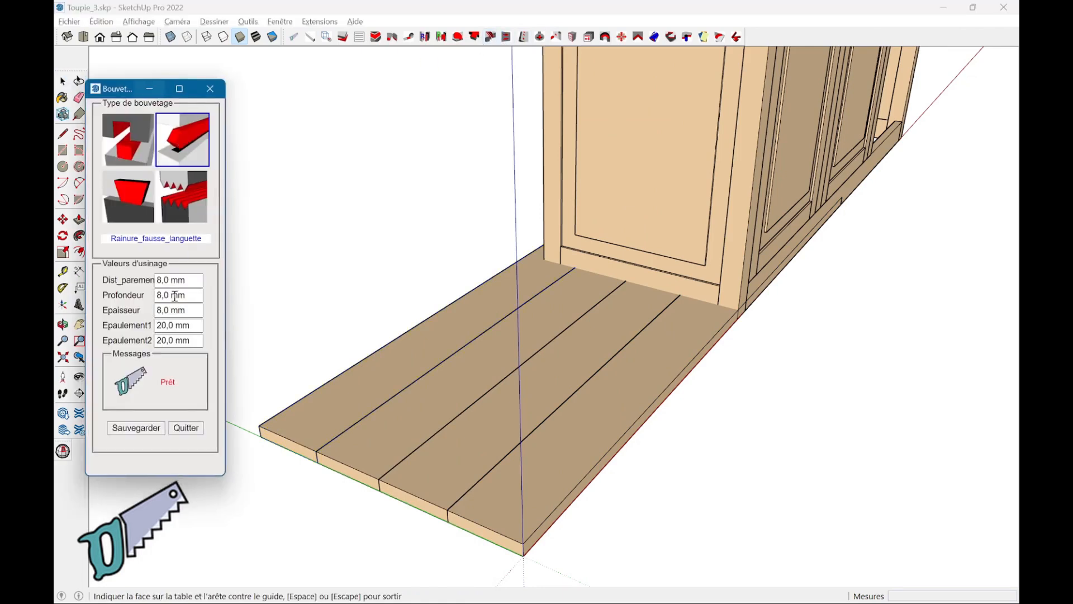
left_click_drag(187, 325, 147, 330)
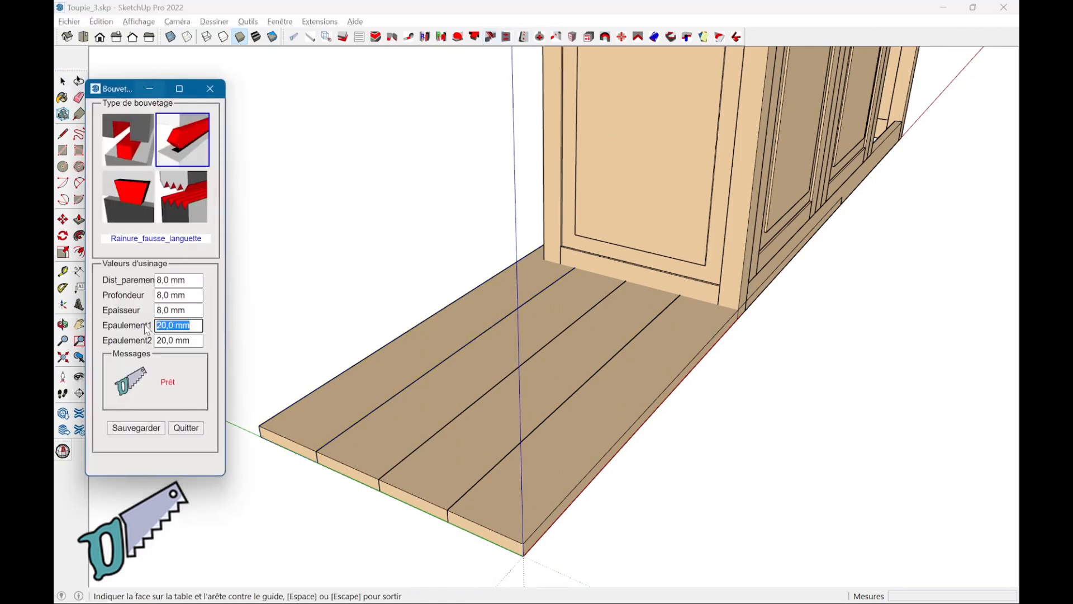
type("40")
key("Tab")
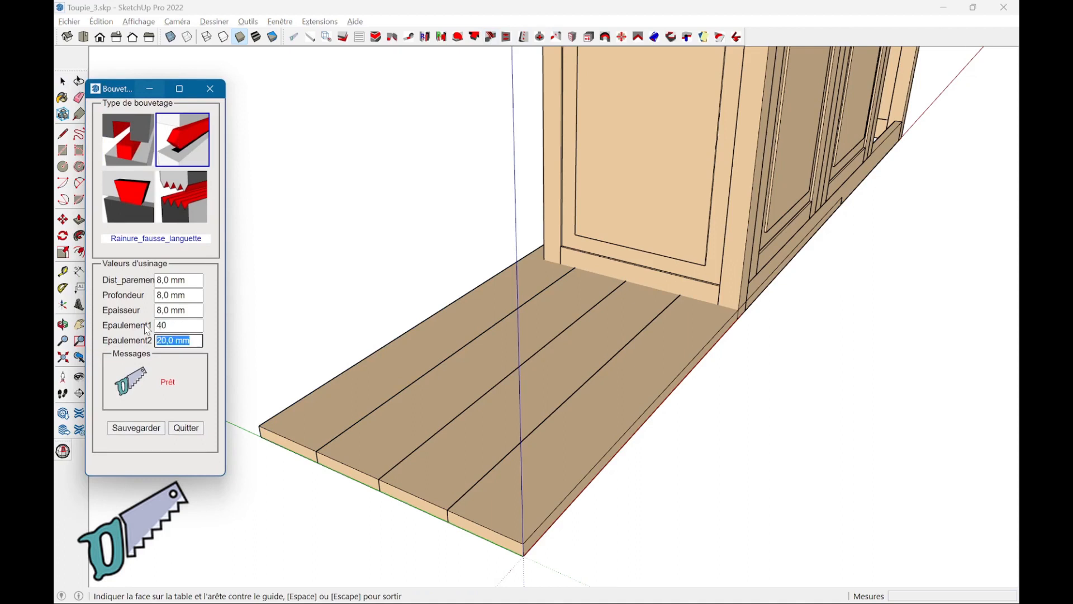
type("40")
key("Tab")
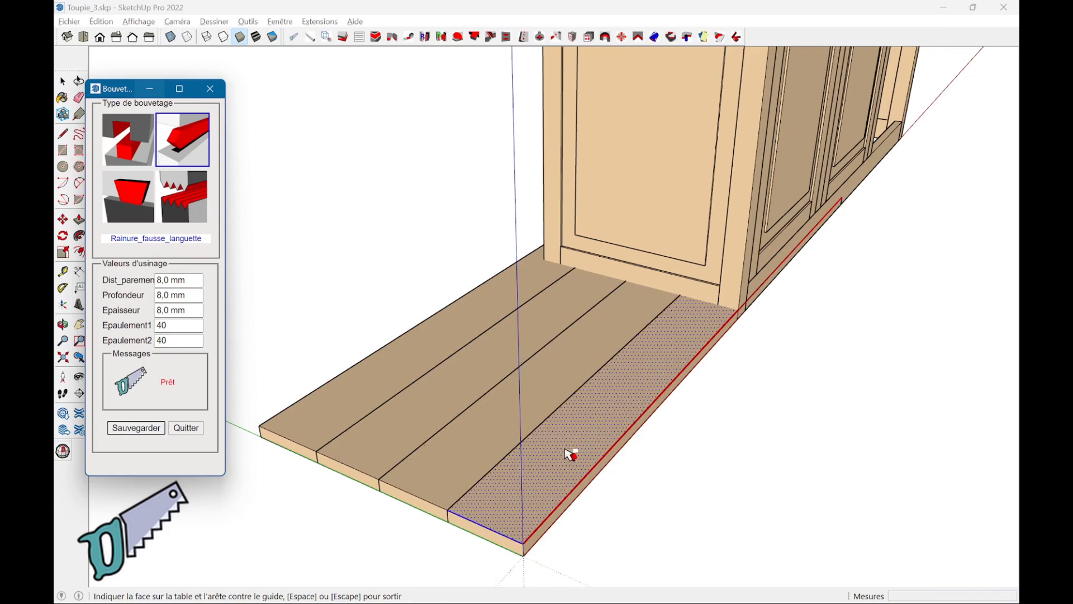
Step: Machine the loose-tongue grooves along the joints between the Lame boards, quit the Bouvetage tool and display the model in X-ray
left_click(543, 449)
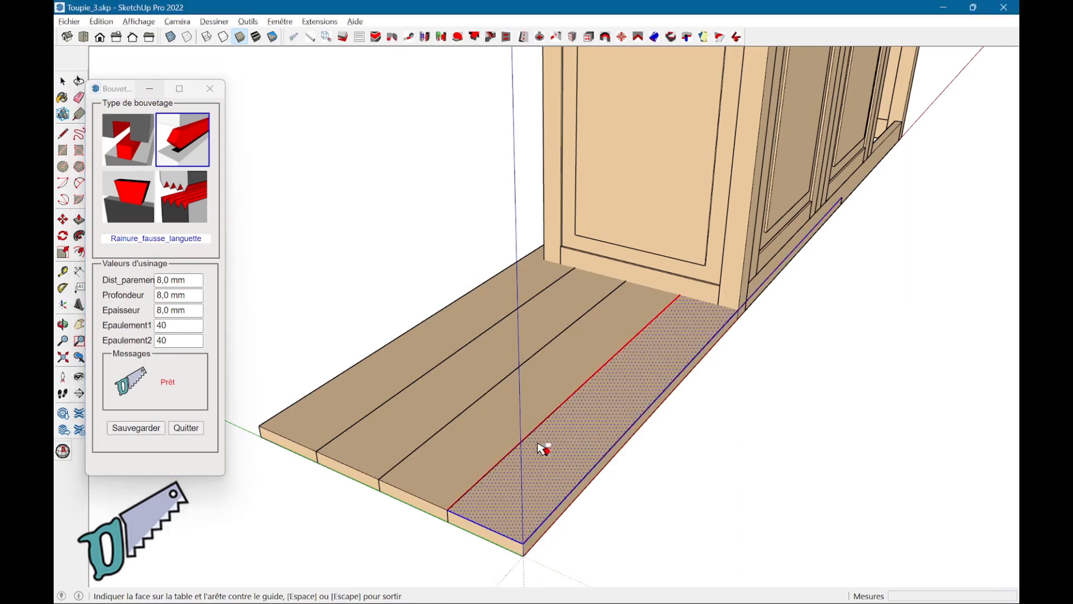
left_click(191, 434)
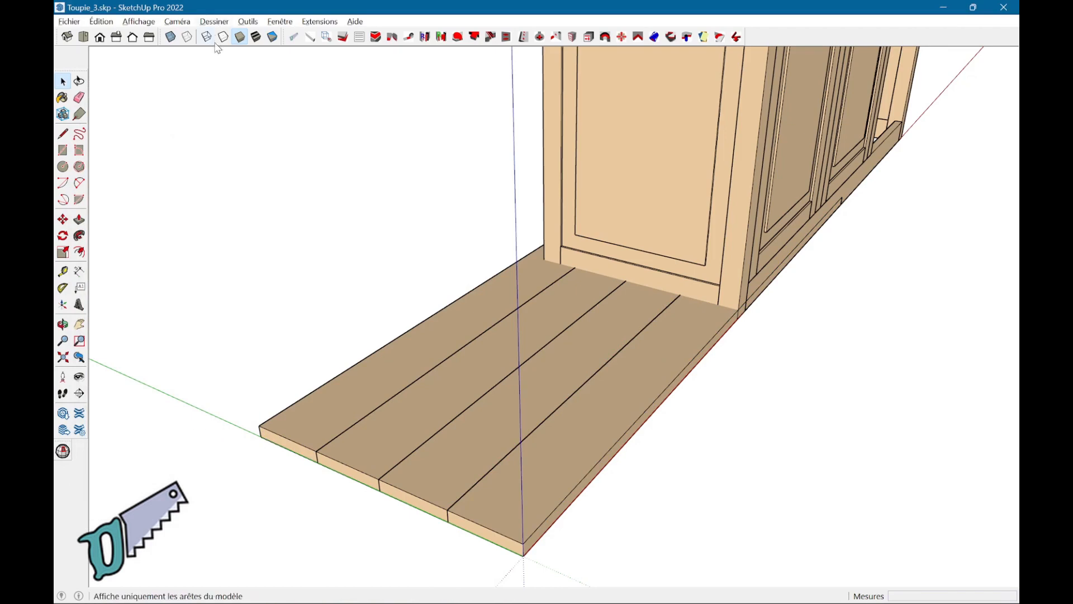
left_click(170, 36)
middle_click_drag(367, 253, 341, 302)
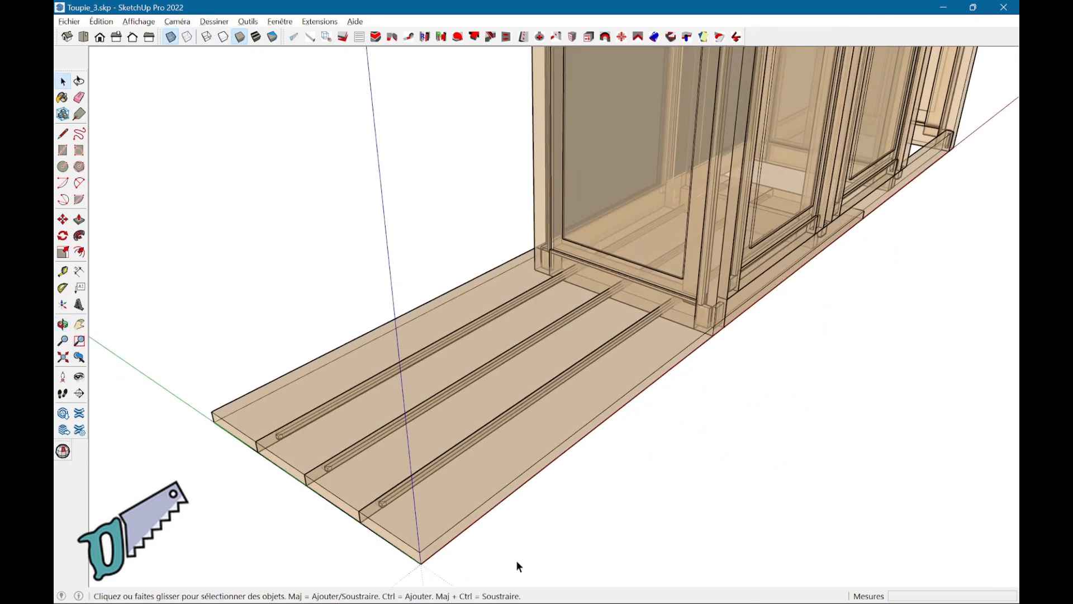
Step: Group all the Lame boards with their loose tongues into one top and turn off the X-ray display
left_click_drag(257, 369, 233, 367)
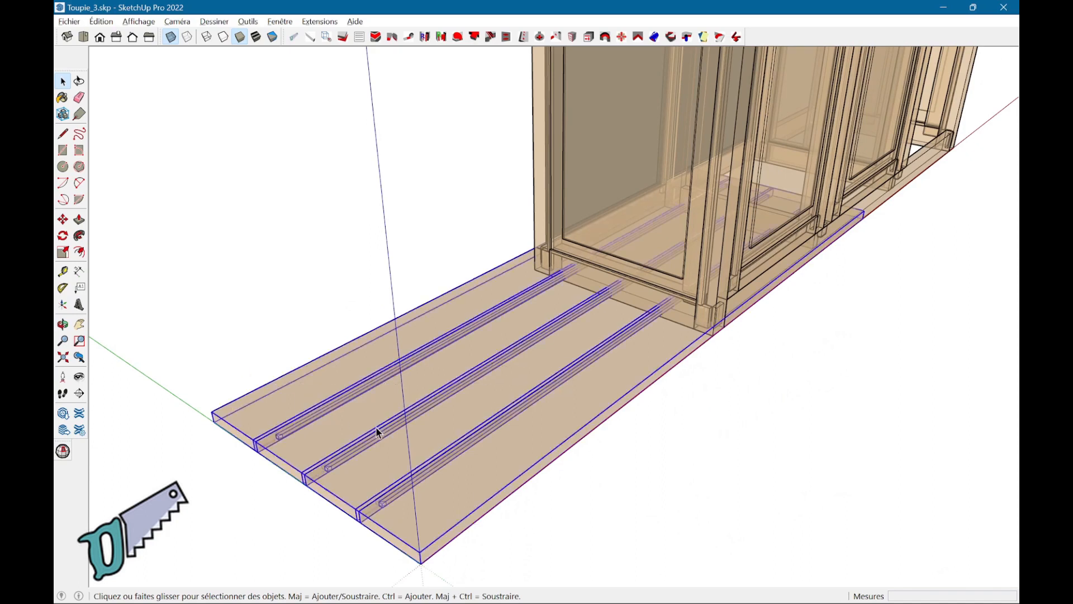
right_click(406, 452)
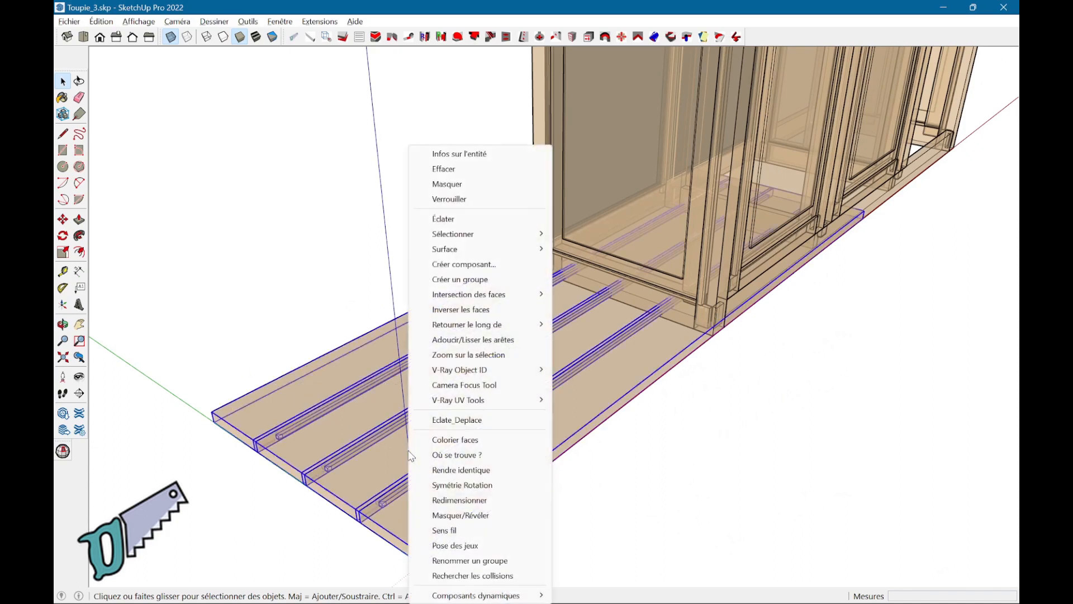
left_click(467, 280)
middle_click_drag(535, 402, 437, 489)
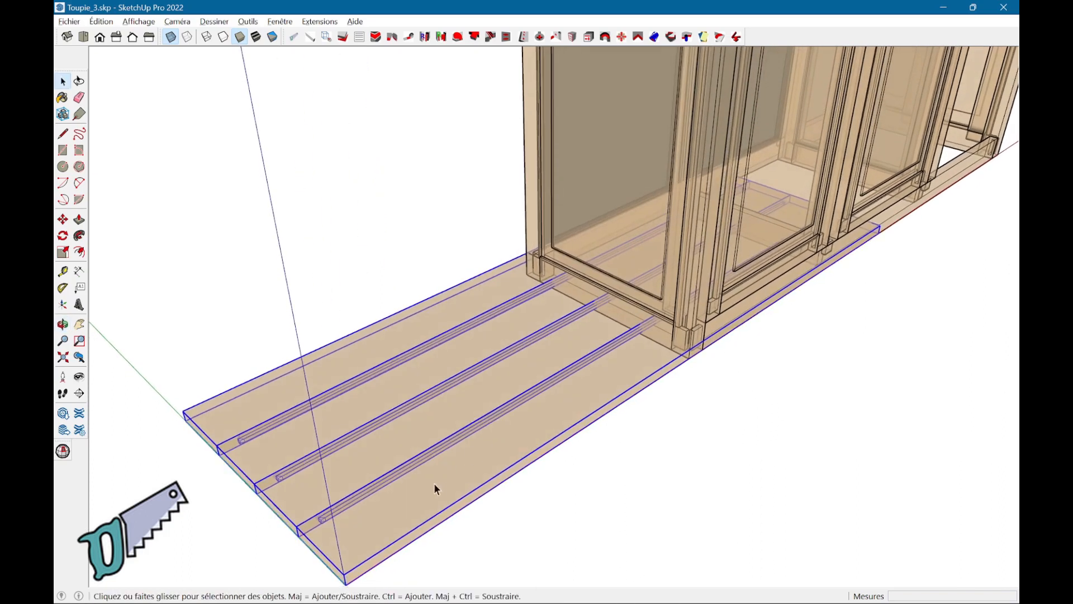
scroll(269, 518, "up", 3)
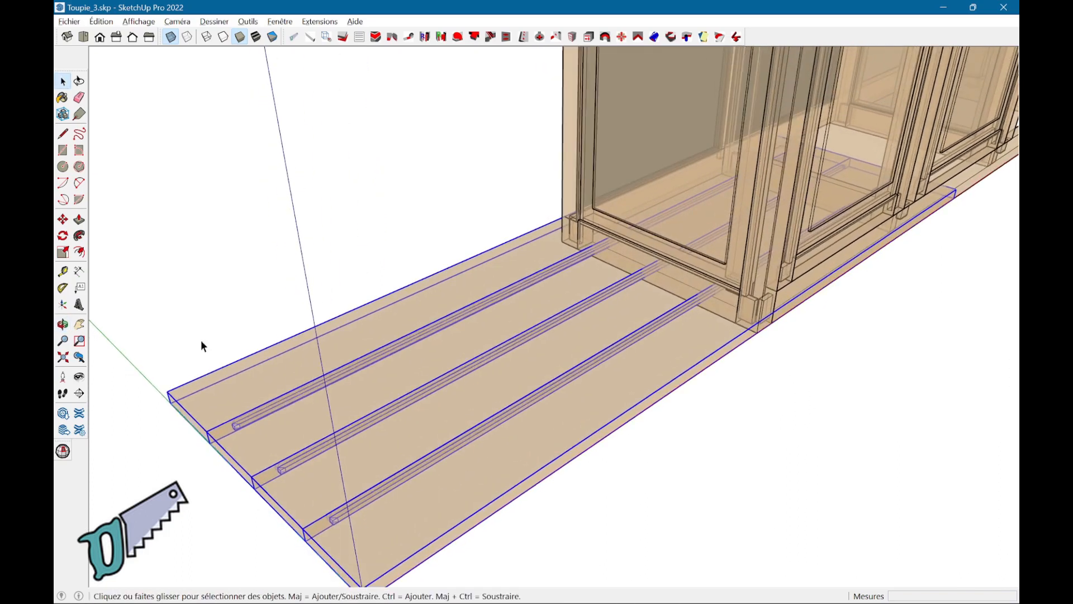
left_click(171, 38)
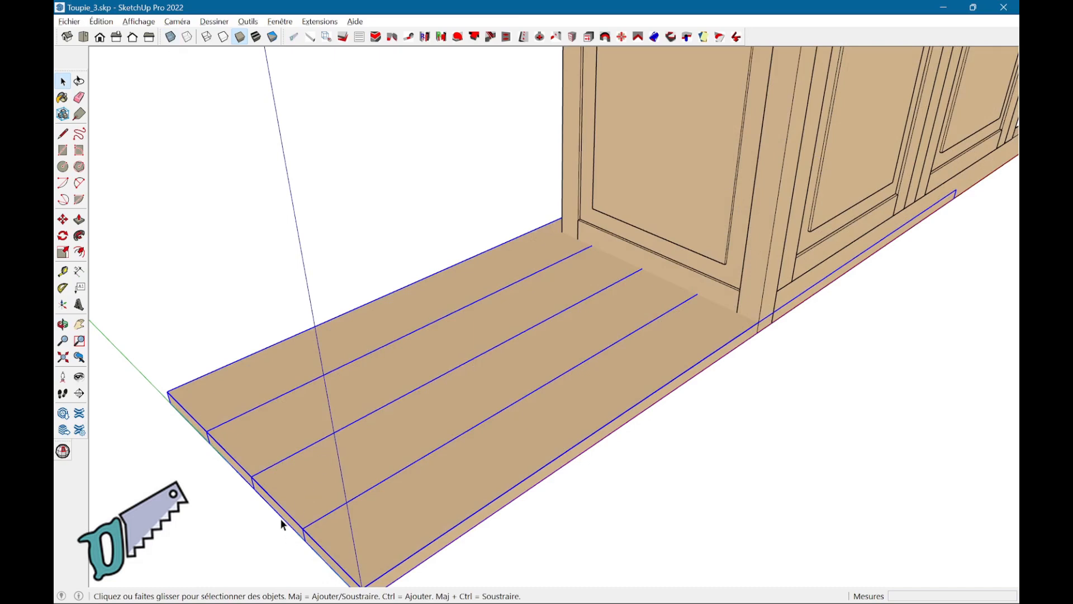
Step: Move the board group from its front lower edge up onto the upper front edge of the cabinet
middle_click_drag(592, 438, 437, 337)
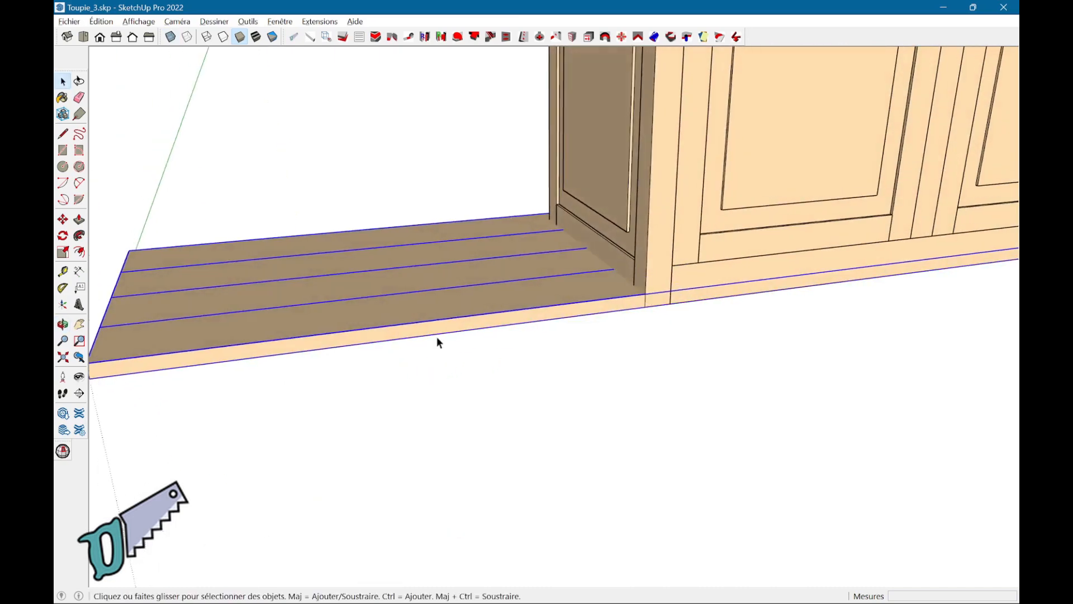
key("m")
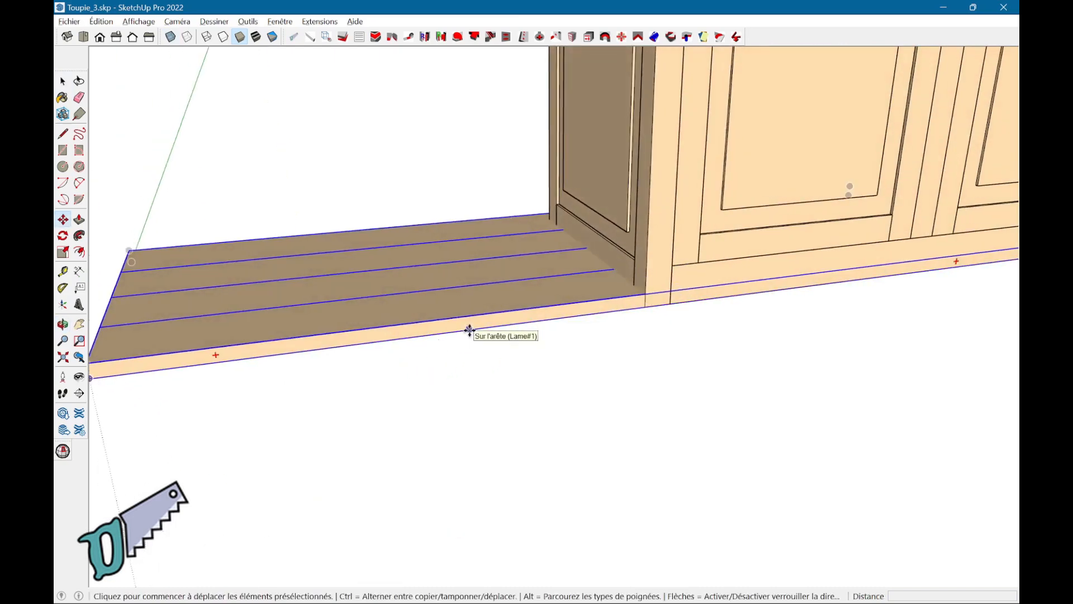
left_click(469, 330)
middle_click_drag(712, 162, 226, 352, "shift")
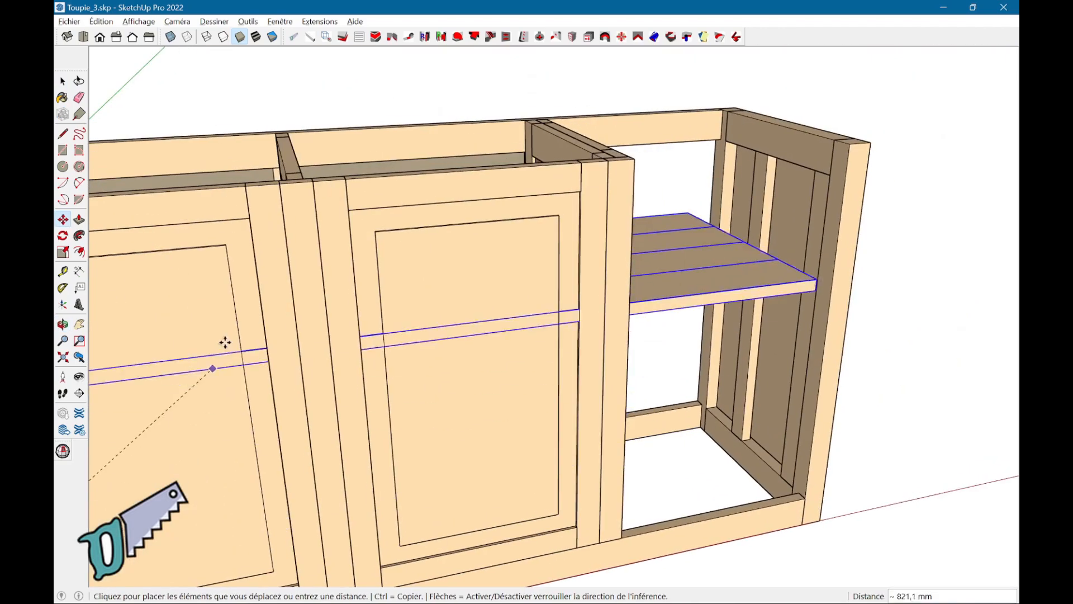
left_click(384, 175)
Step: Shift the top lengthwise to overhang both cabinet ends, and about 41 mm along the green axis to overhang the front
scroll(540, 165, "down", 5)
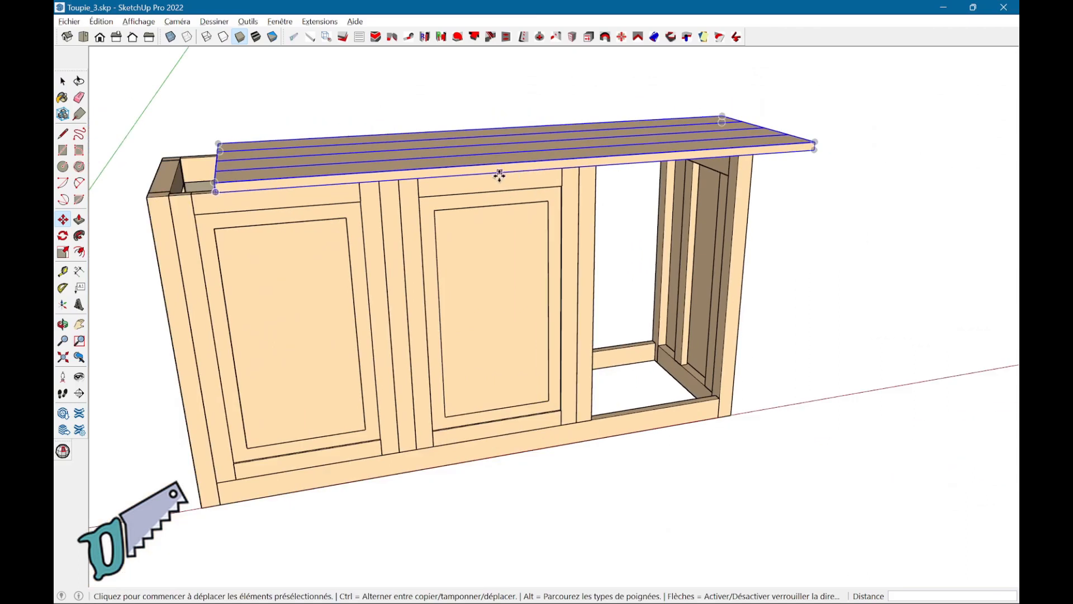
left_click(496, 173)
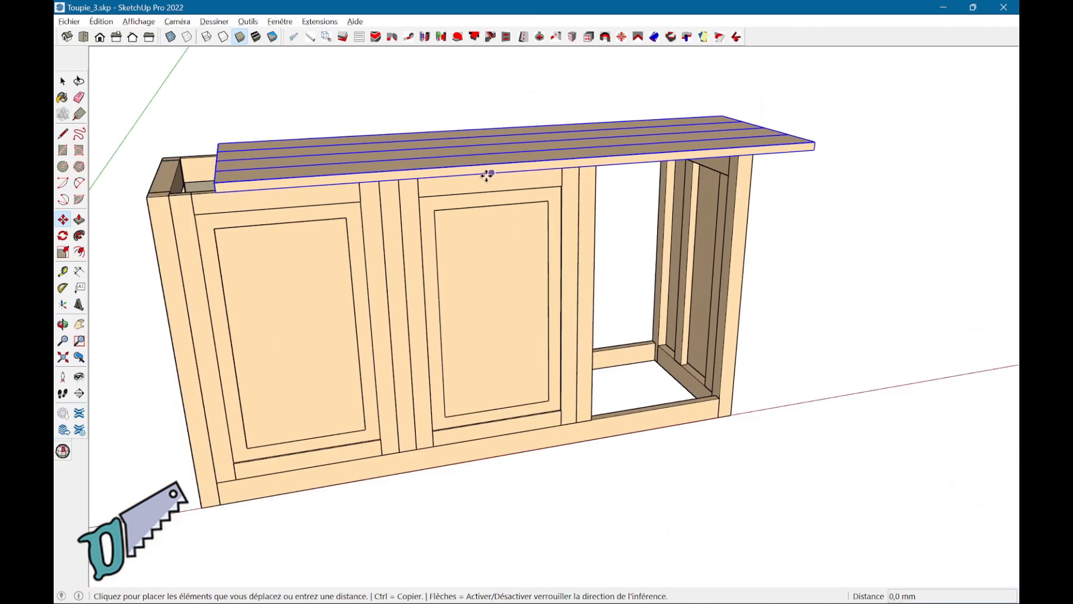
left_click(430, 179)
middle_click_drag(447, 152, 563, 257)
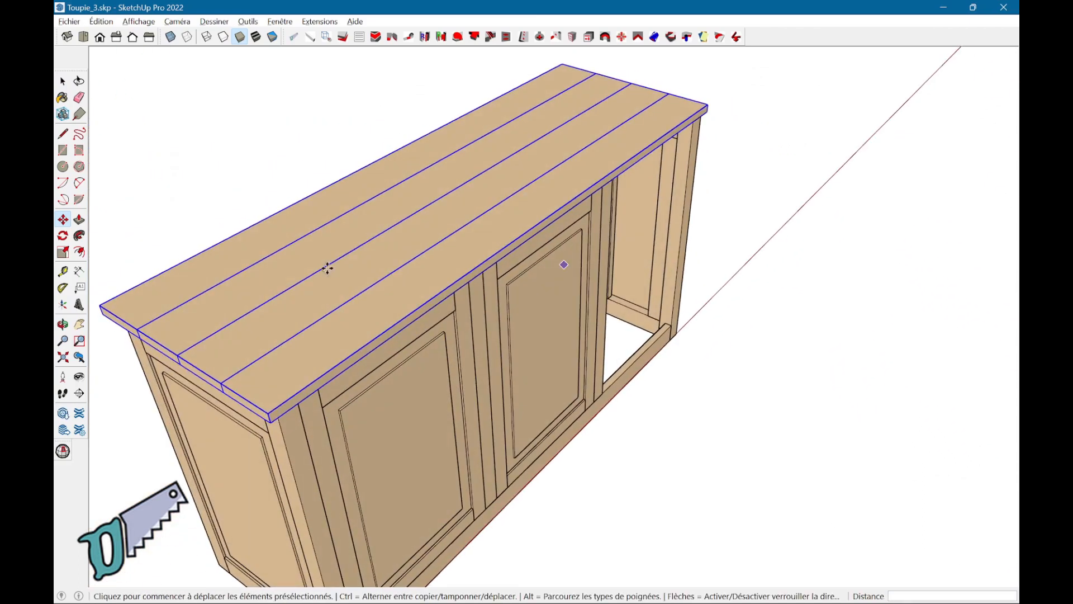
left_click(282, 286)
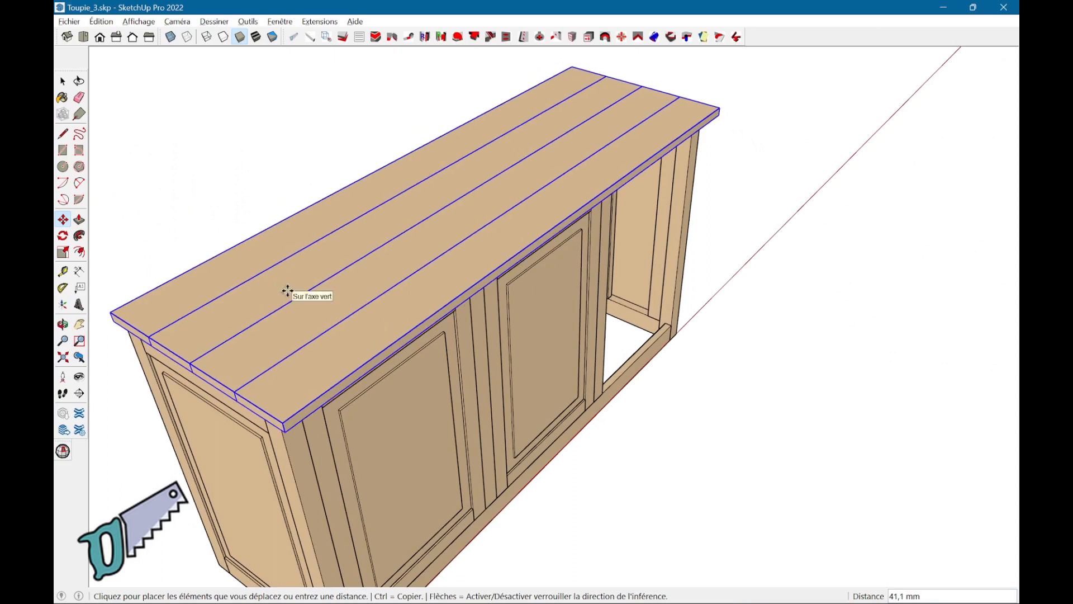
left_click(287, 290)
Step: Generate the layout views of the cabinet's left door and rotate them so that the door stands upright
scroll(595, 308, "down", 3)
middle_click_drag(692, 352, 592, 329)
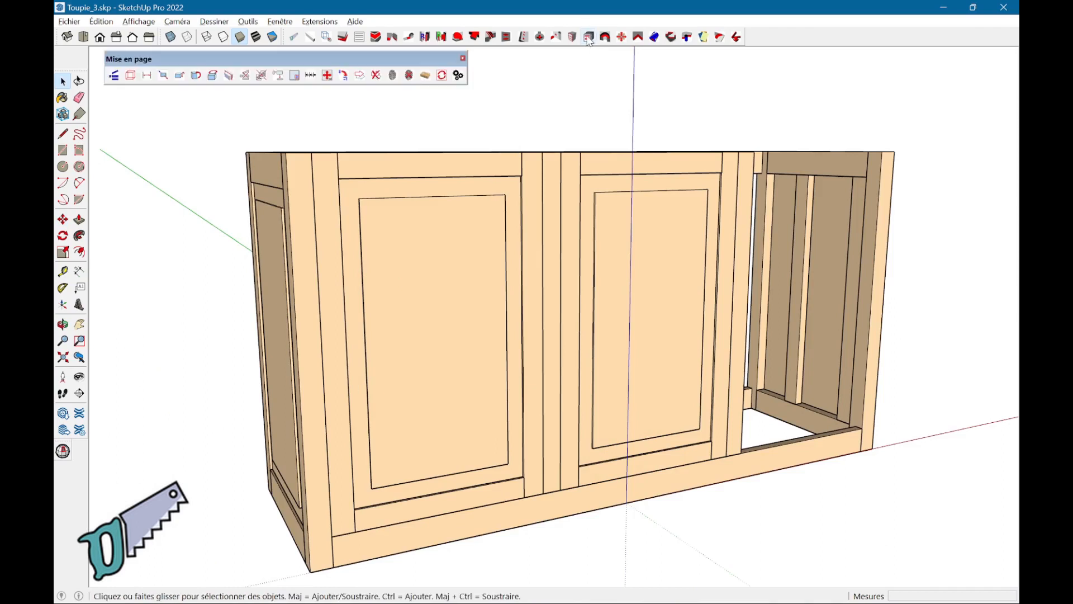
left_click(407, 217)
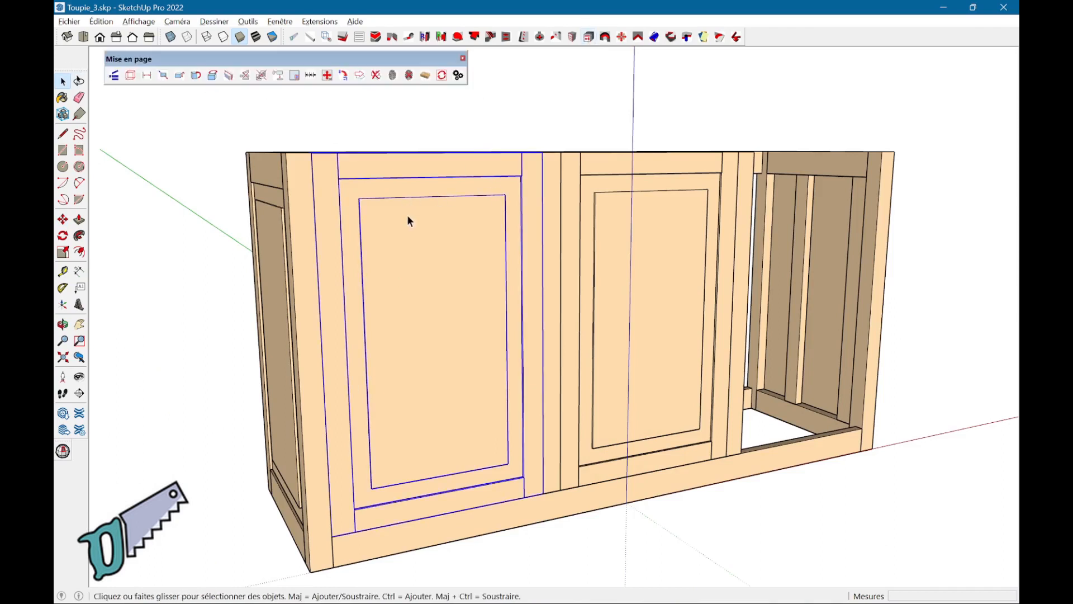
left_click(131, 75)
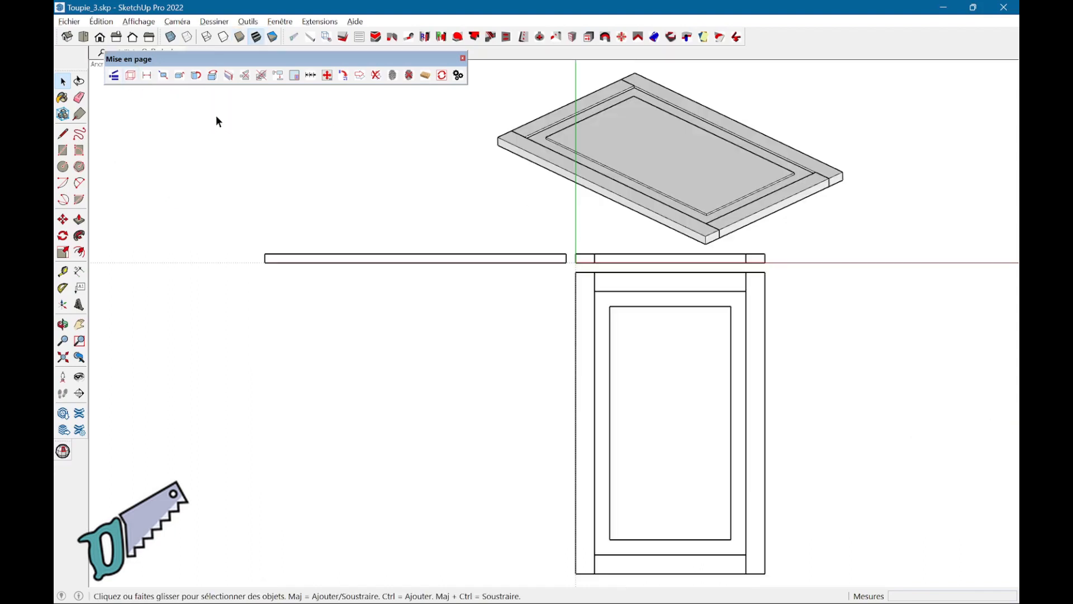
left_click(181, 76)
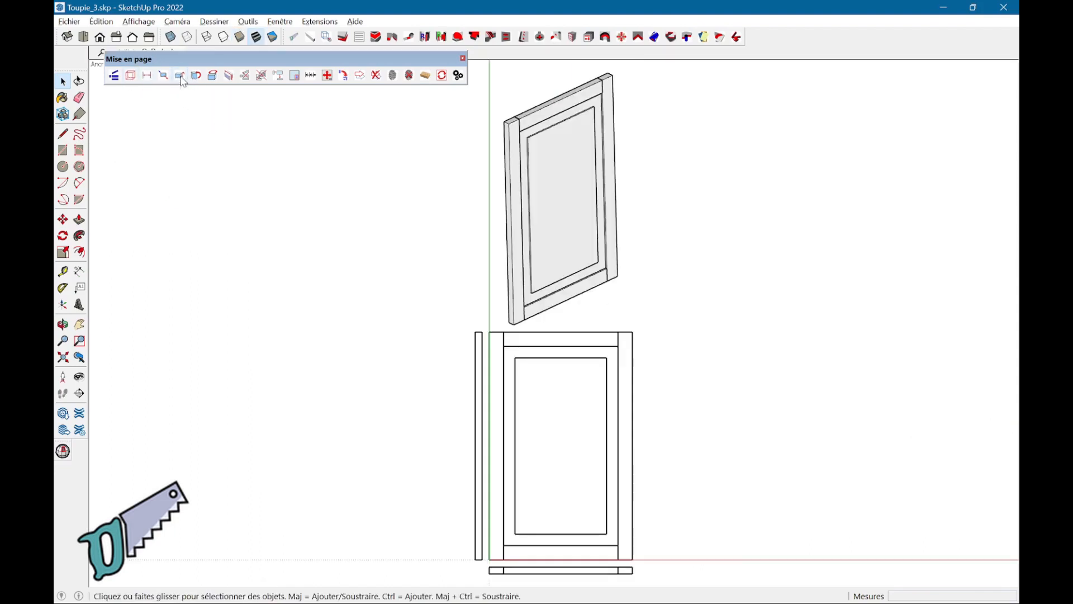
Step: Delete the door's perspective view and set the spacing between the remaining views to 50 mm
left_click(545, 281)
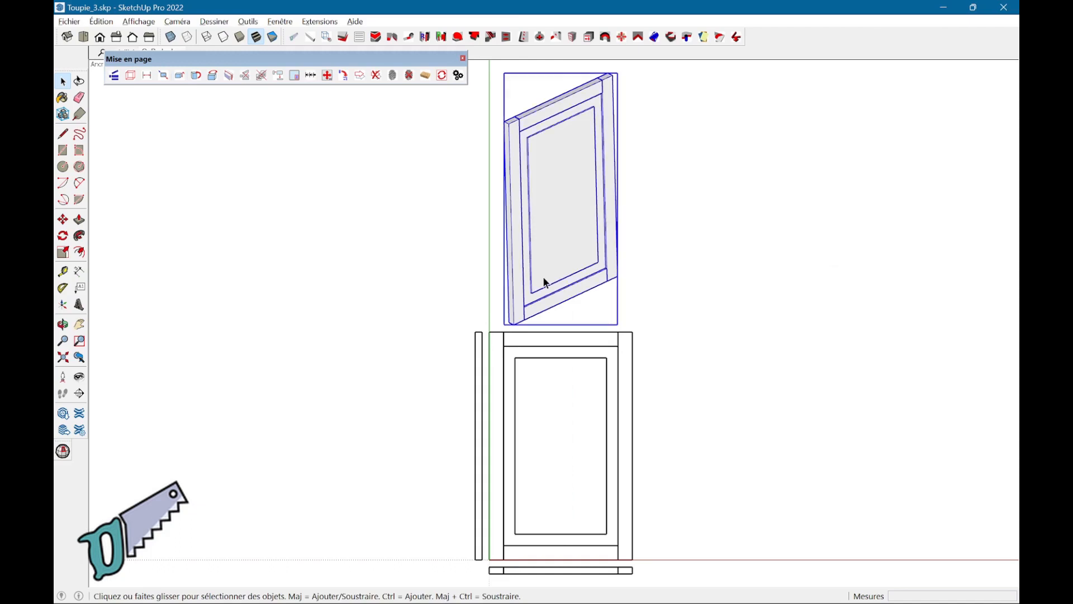
key("Delete")
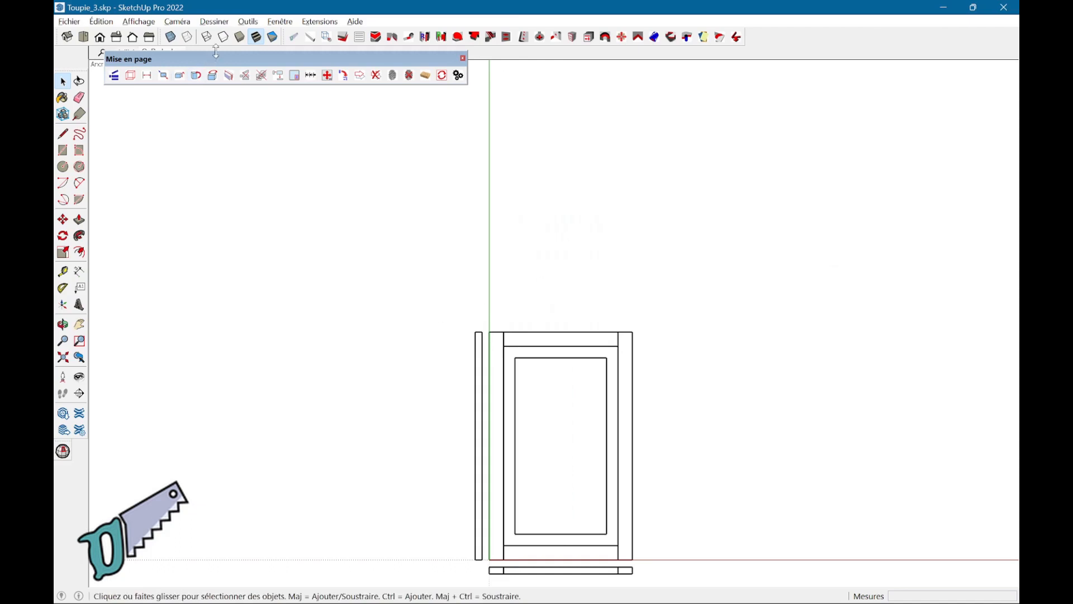
left_click(279, 77)
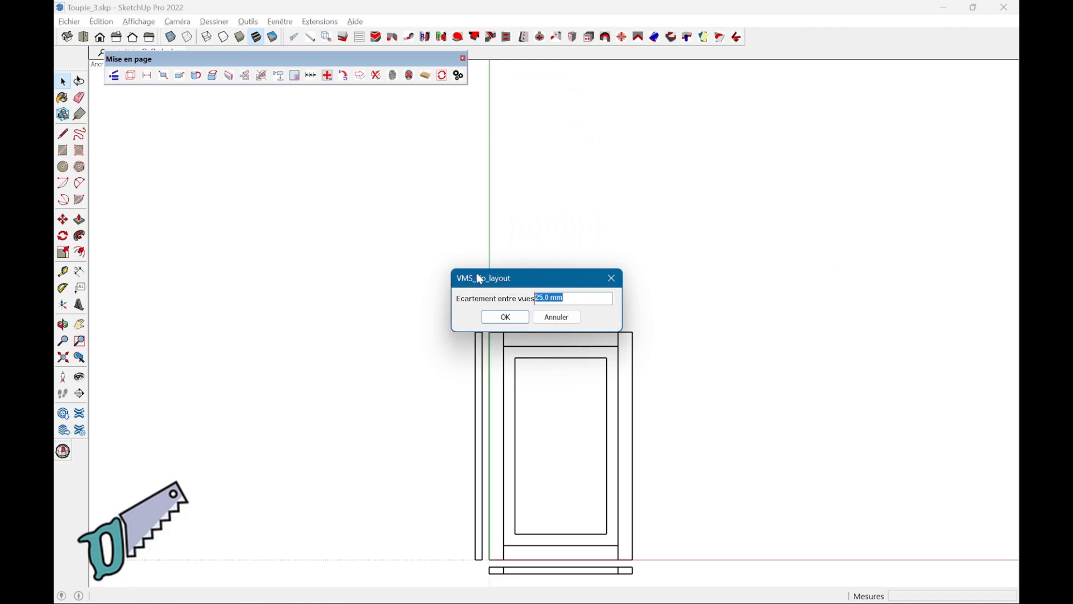
type("50")
left_click(506, 317)
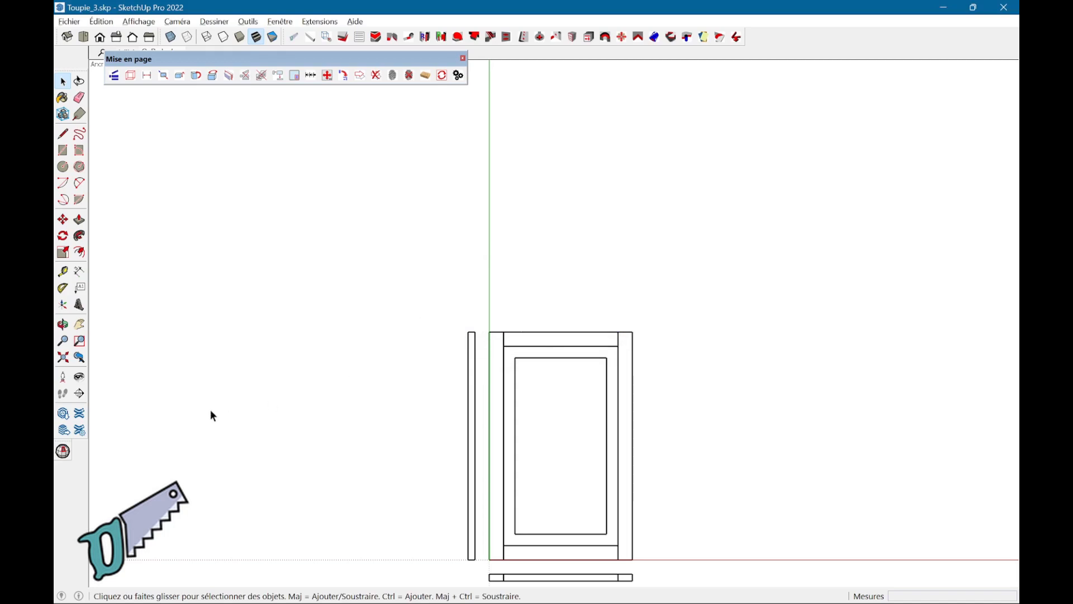
left_click(63, 357)
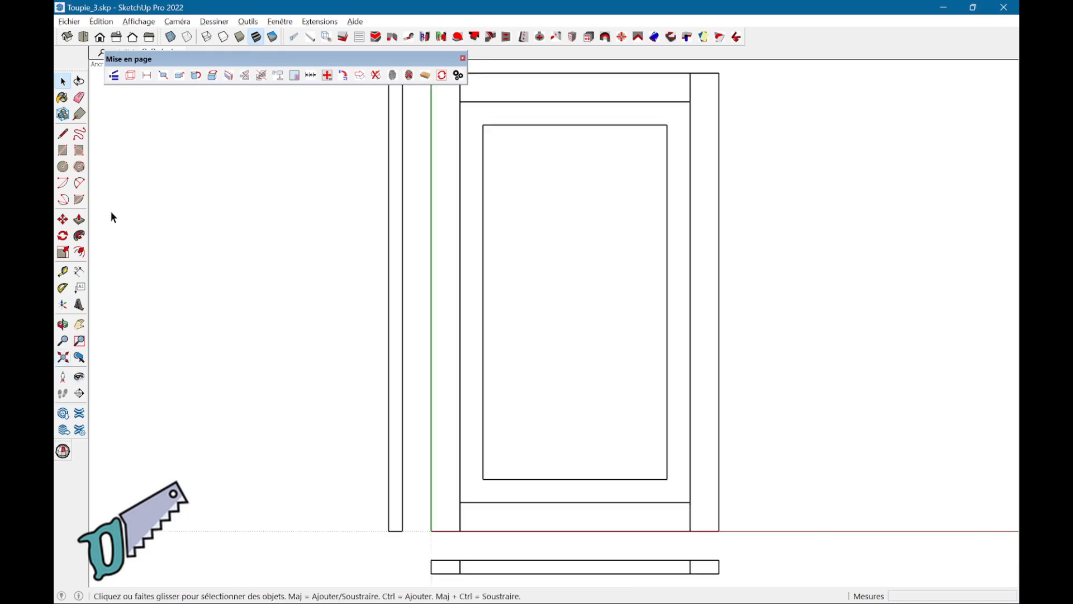
Step: Add automatic overall dimensions to all three views of the door
left_click(151, 78)
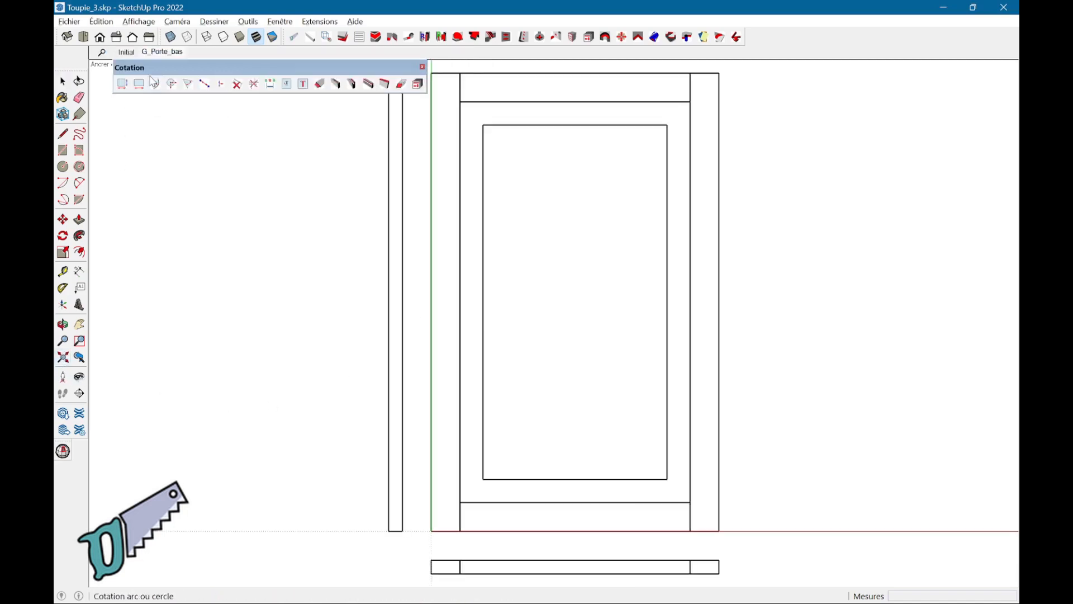
left_click(122, 87)
scroll(678, 372, "down", 1)
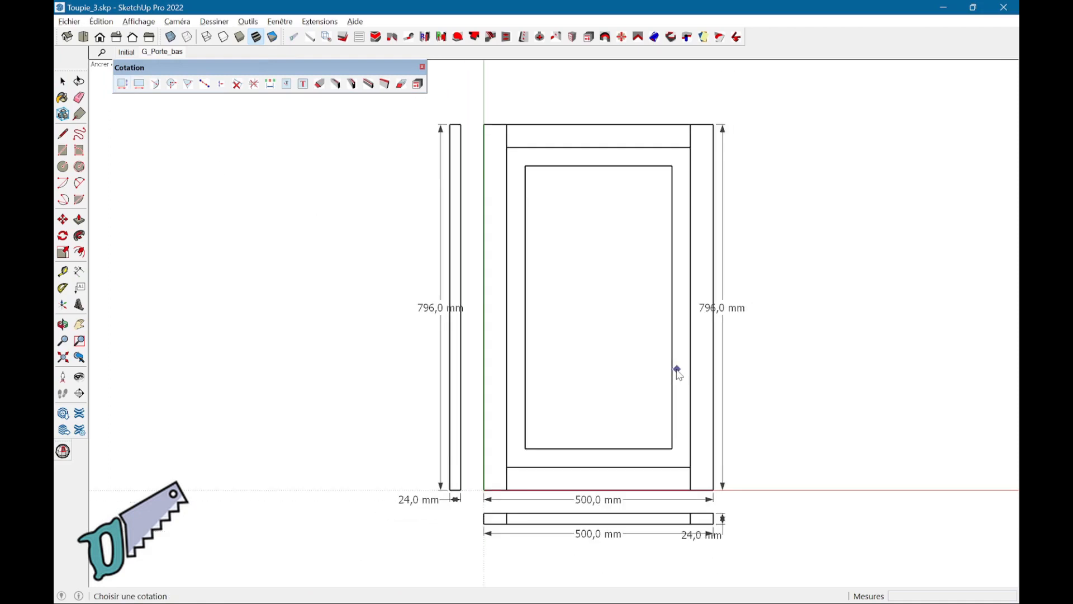
Step: Dimension the left stile's width above the door's front view and the bottom rail's height beside it
left_click(142, 88)
left_click(496, 124)
left_click(499, 110)
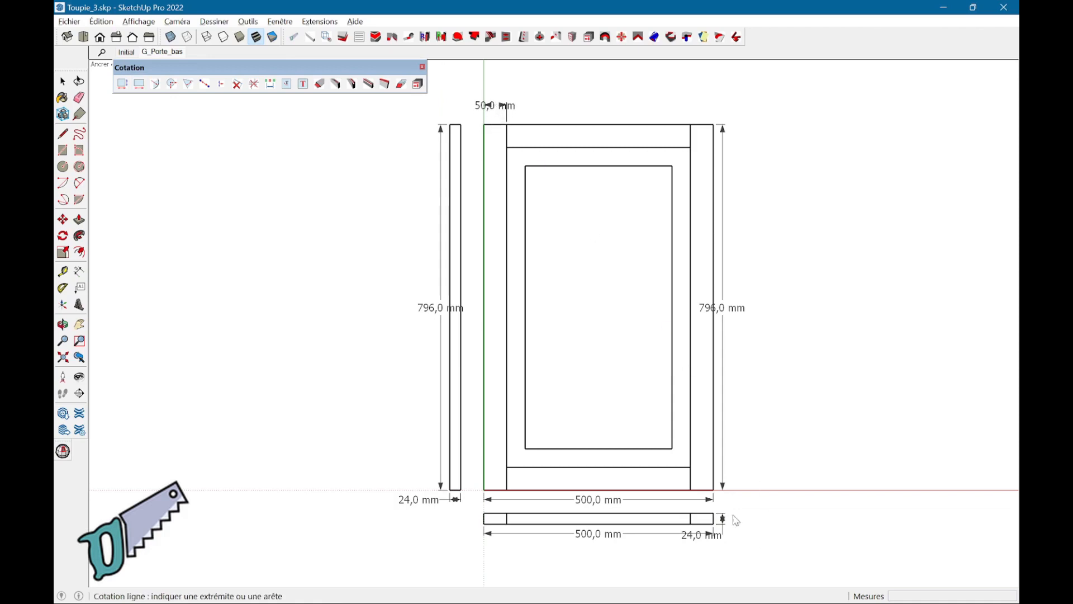
left_click(691, 479)
left_click(752, 480)
Step: Dimension the vertical gap between the bottom rail and the inner panel rectangle, and move that dimension in line with the bottom rail's
left_click(204, 83)
left_click(693, 470)
left_click(674, 450)
left_click(830, 456)
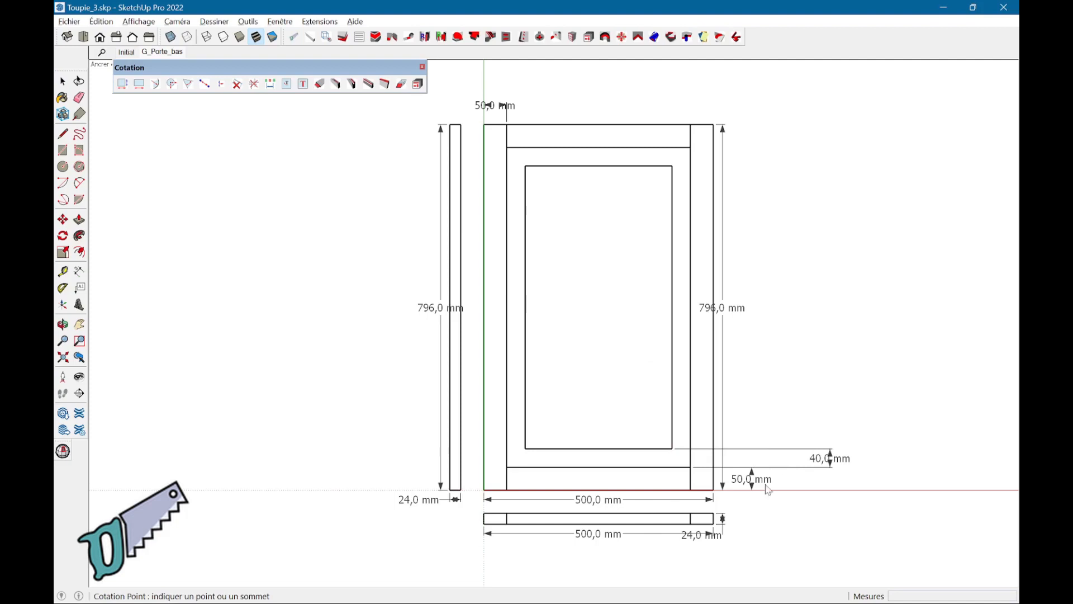
left_click(222, 84)
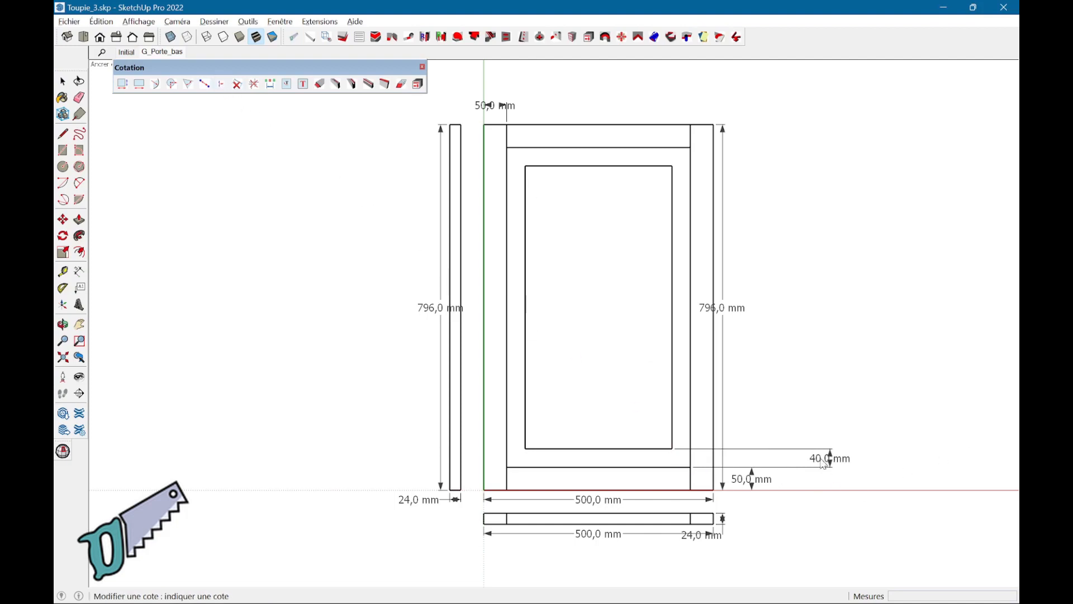
left_click_drag(822, 460, 749, 463)
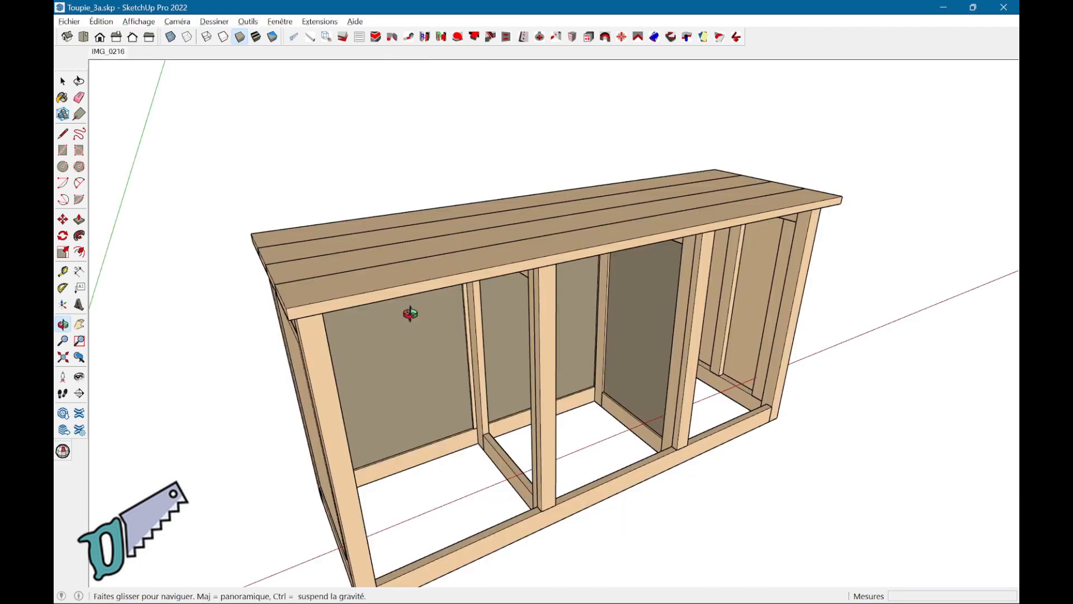
Step: Display the matched photo scene IMG_0216 and delete the cabinet model overlaid on the photo
key("space")
left_click(108, 52)
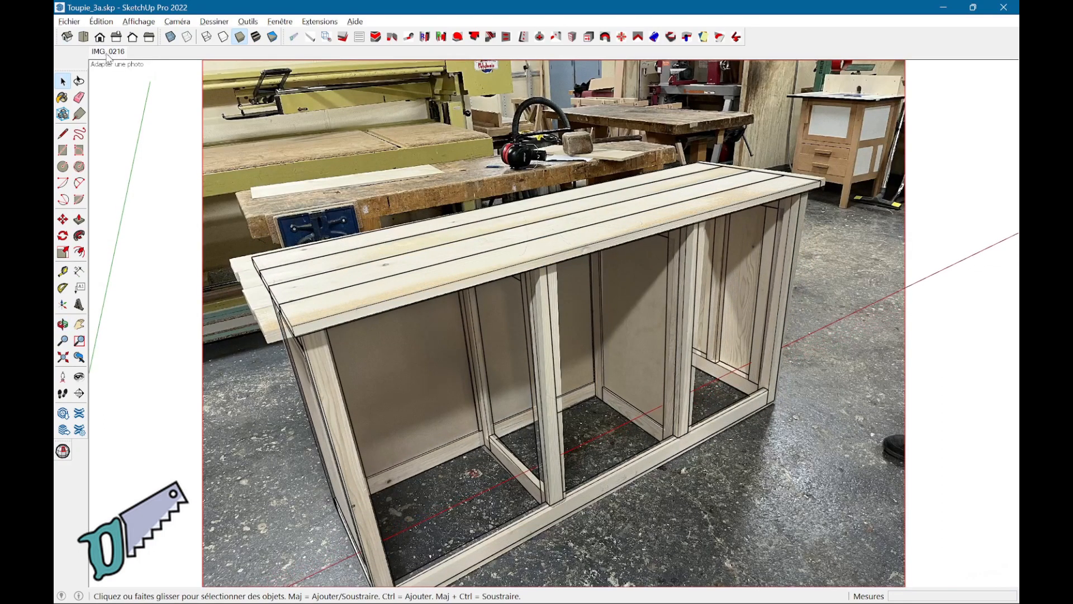
left_click(385, 286)
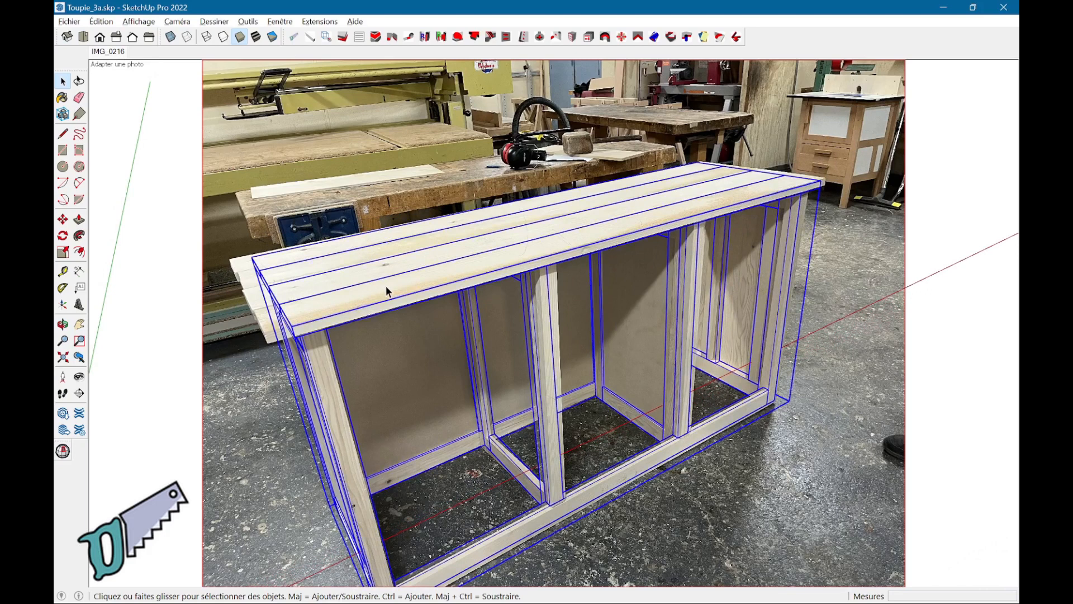
key("Delete")
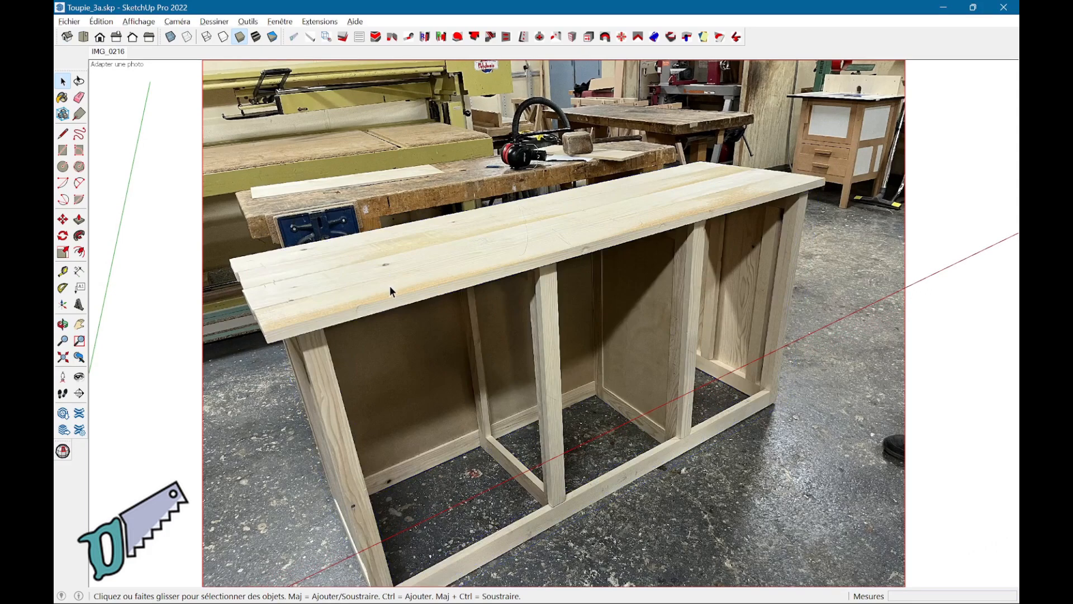